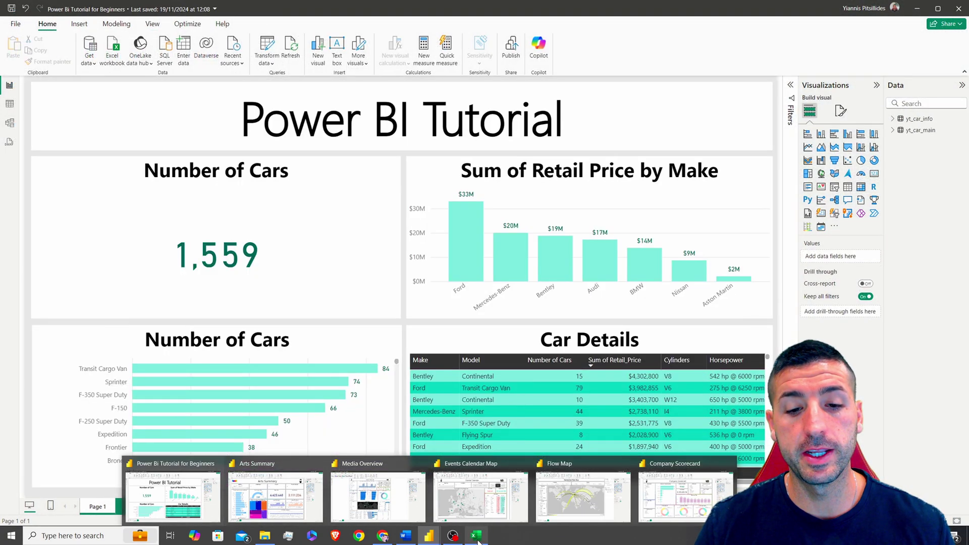
Look over the yt_car_main data in Excel and preview the other open Power BI reports.
left_click(477, 538)
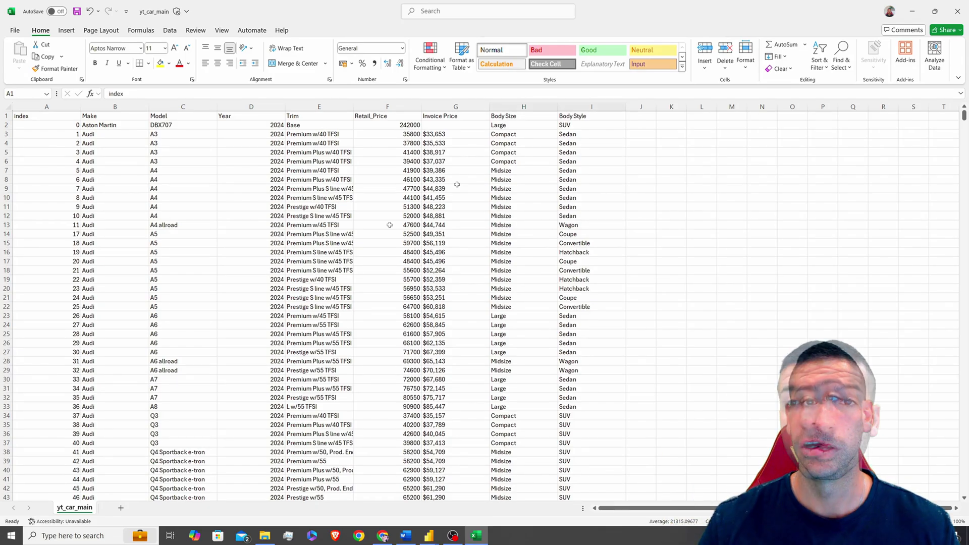
left_click(912, 11)
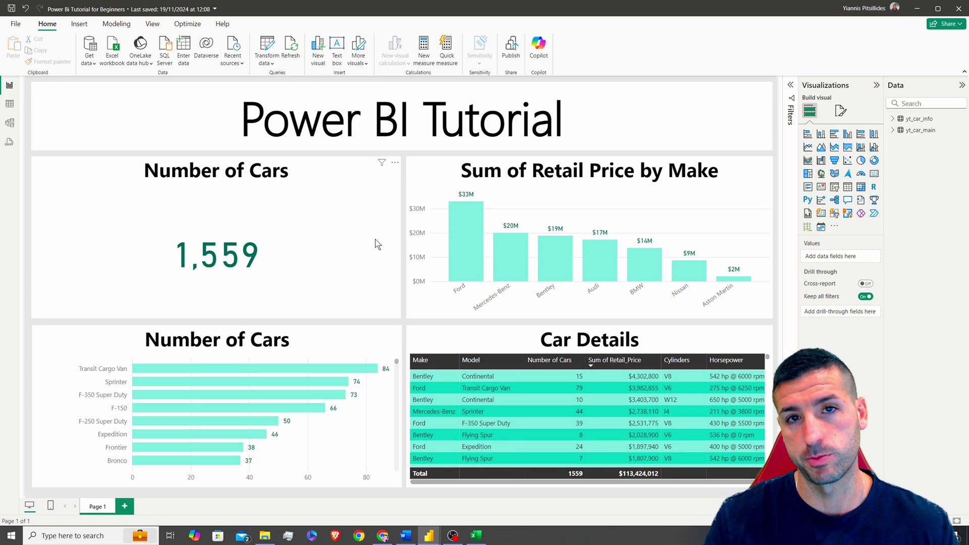
mouse_move(429, 536)
mouse_move(297, 508)
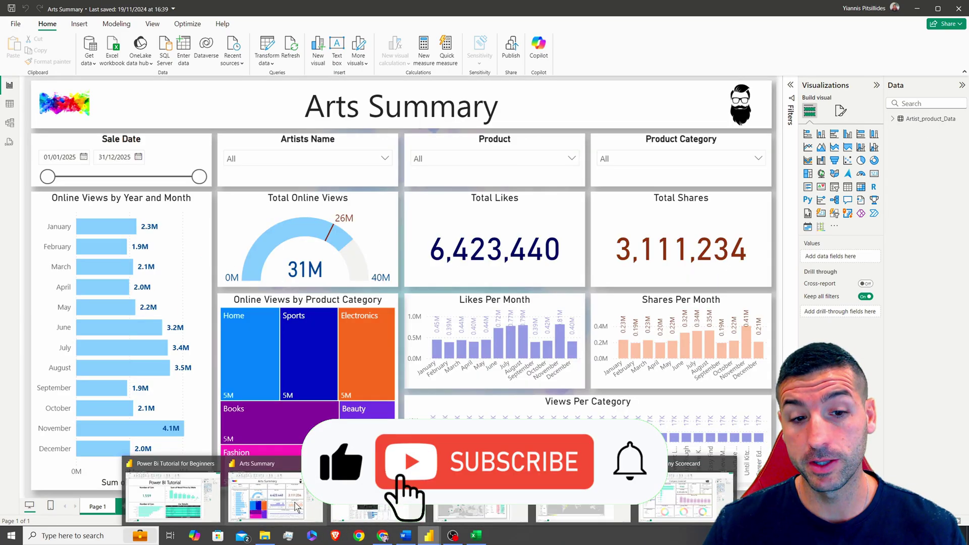
mouse_move(448, 507)
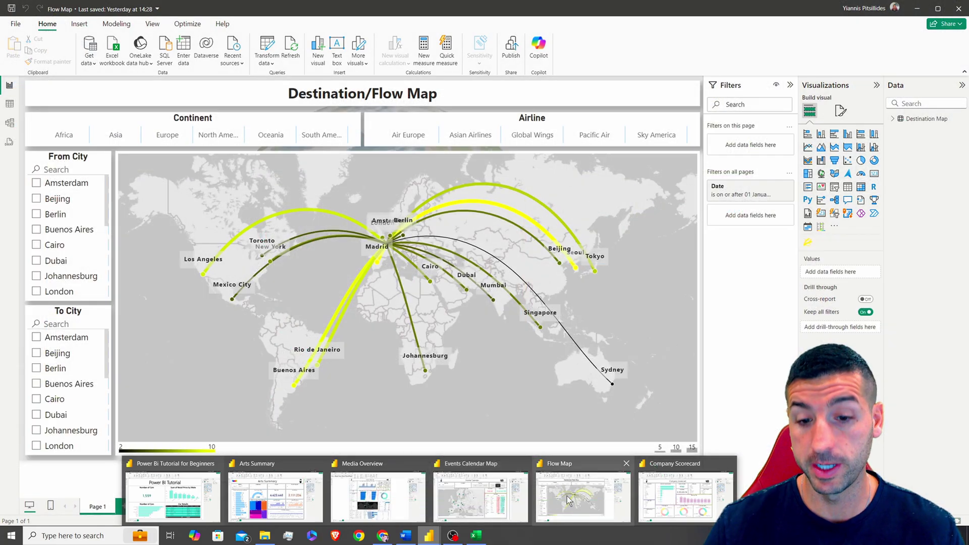
mouse_move(664, 497)
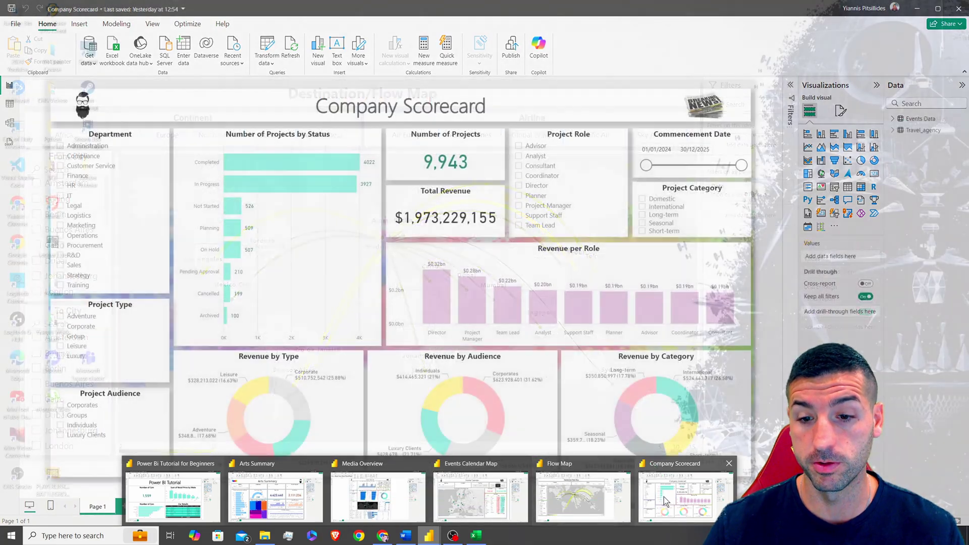
mouse_move(341, 519)
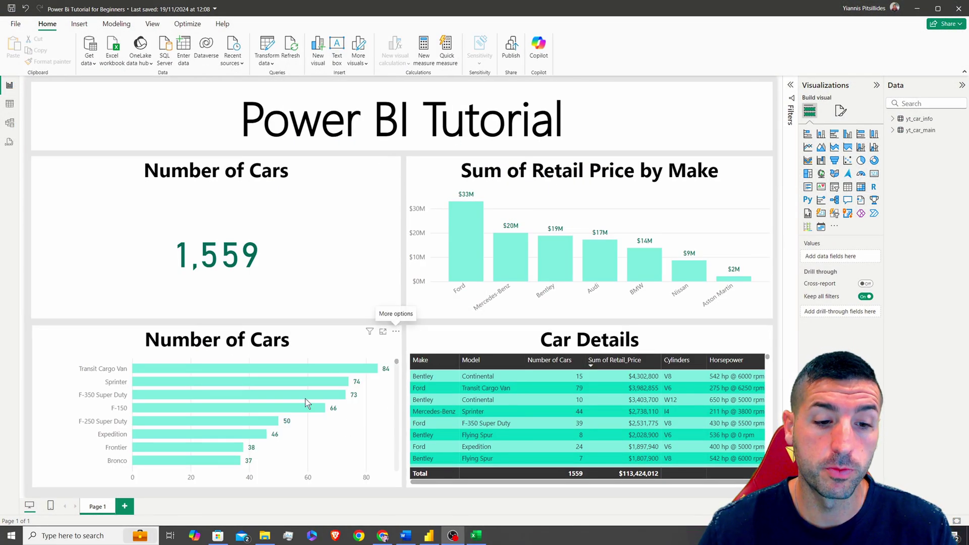
Open Microsoft Store and search it for "power bi" to find the Power BI Desktop app.
left_click(11, 536)
type("mi")
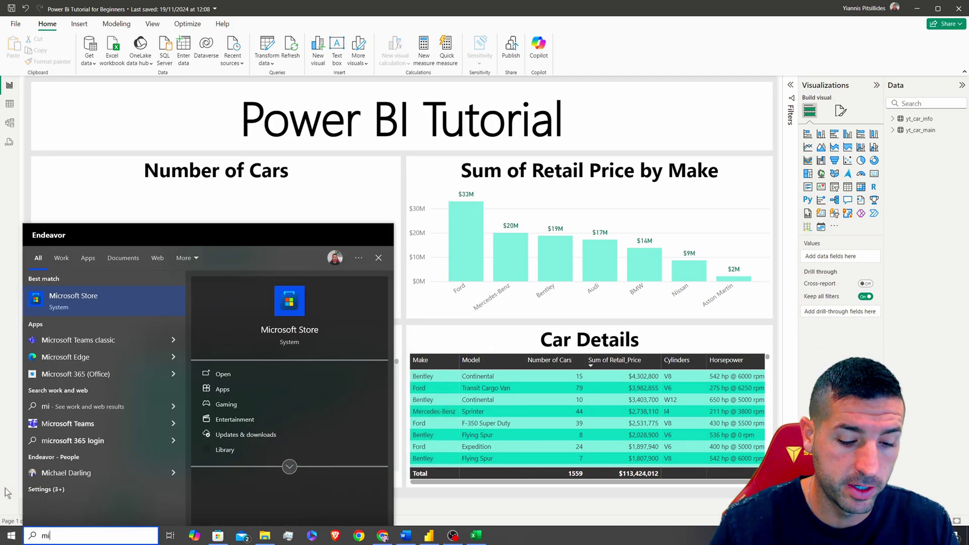
type("cr")
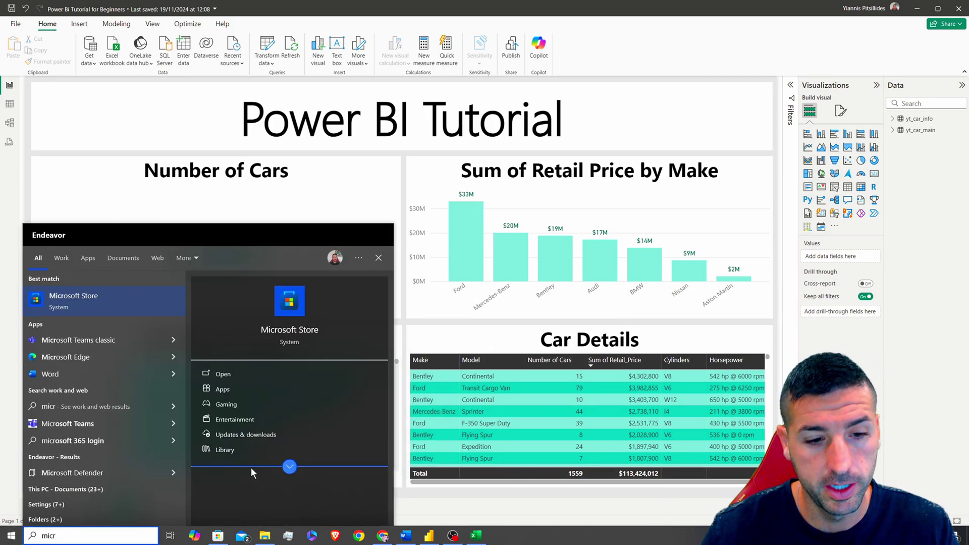
key("Return")
left_click(385, 11)
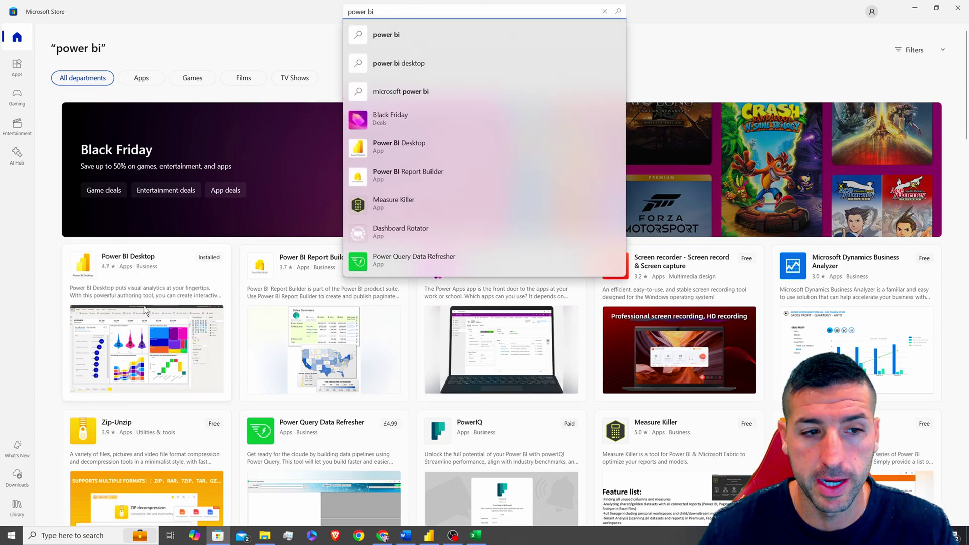
key("Escape")
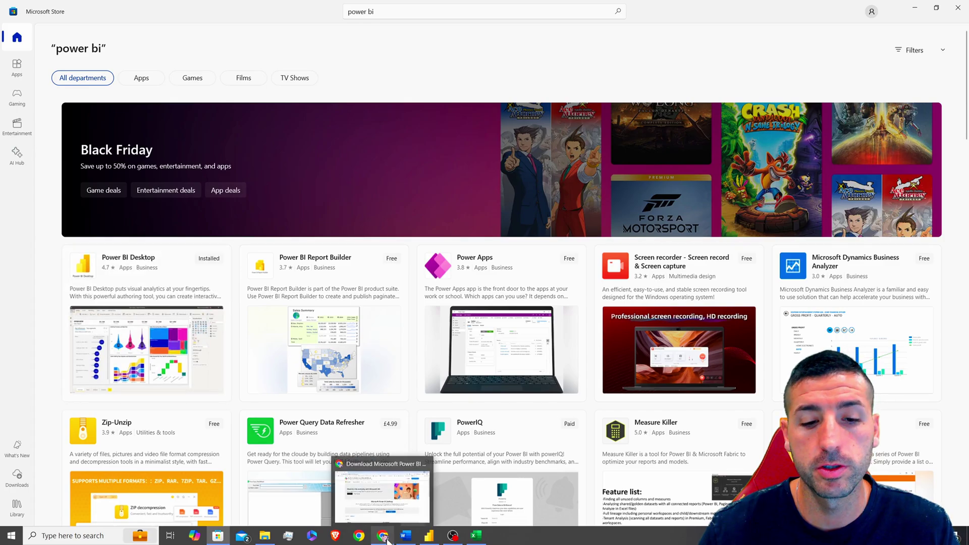
Switch to Chrome and view the Microsoft Download Center page for Power BI Desktop.
left_click(387, 541)
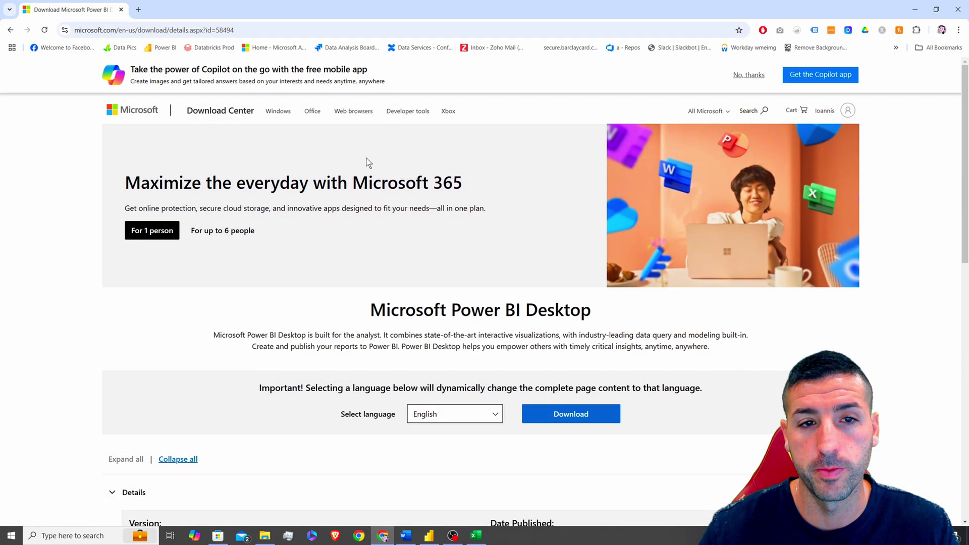
left_click(272, 29)
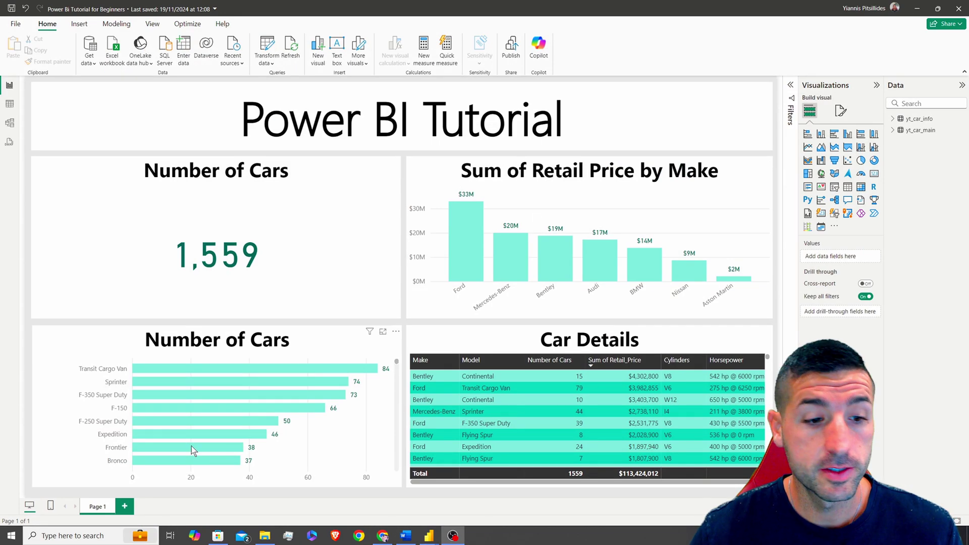
Launch Power BI Desktop from the Windows search with a new blank report.
left_click(11, 535)
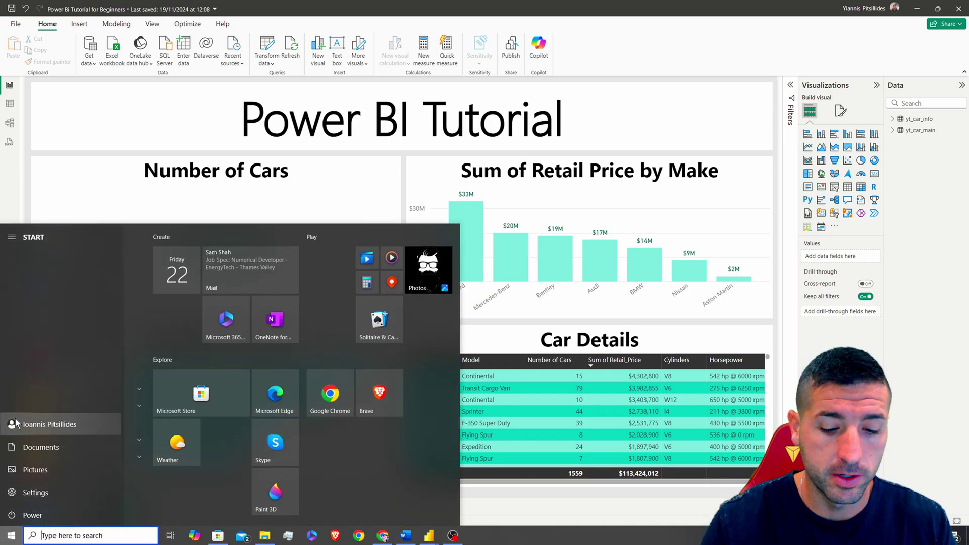
type("po")
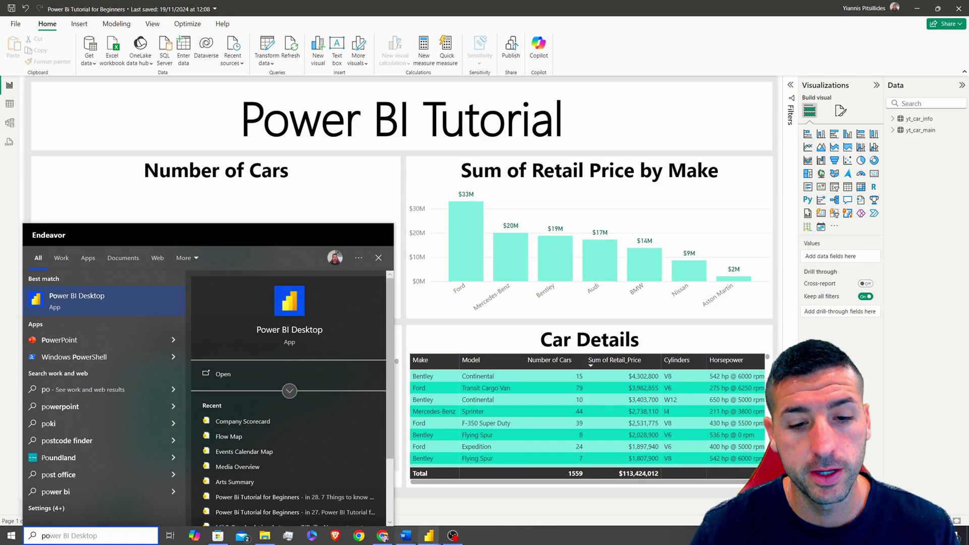
left_click(104, 301)
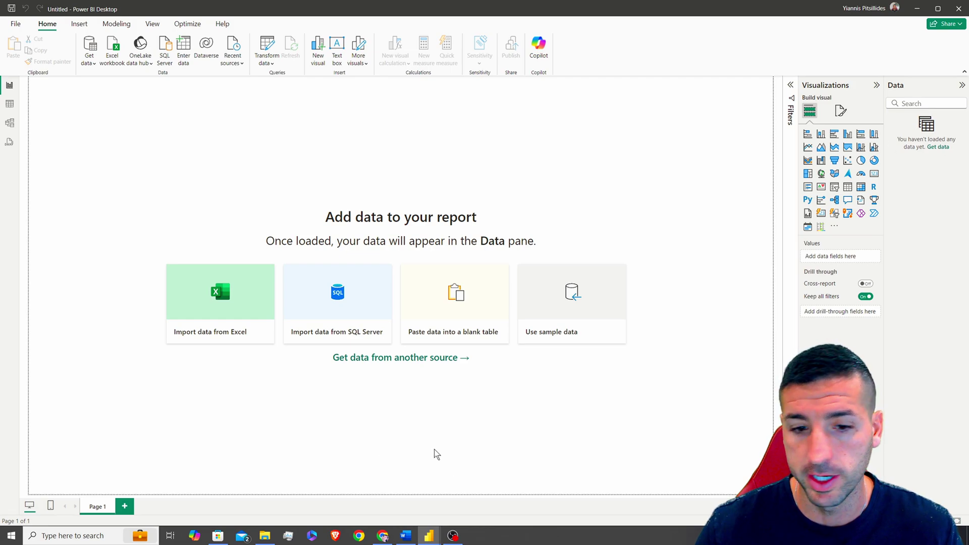
Check the loaded tables in the finished Power BI Tutorial for Beginners report, and return to the blank report.
mouse_move(430, 534)
left_click(378, 502)
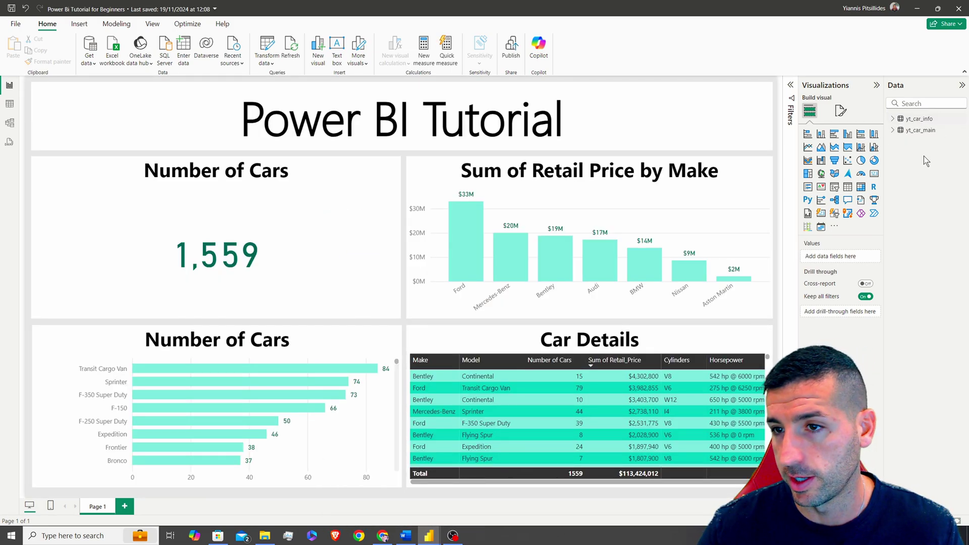
left_click(918, 9)
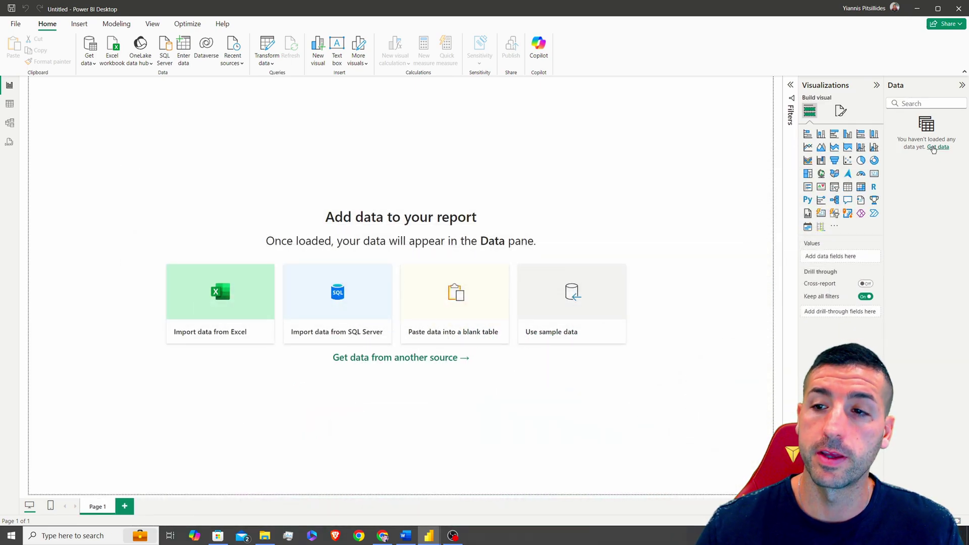
Connect to an Excel Workbook data source from the full list of Get Data connectors.
left_click(94, 64)
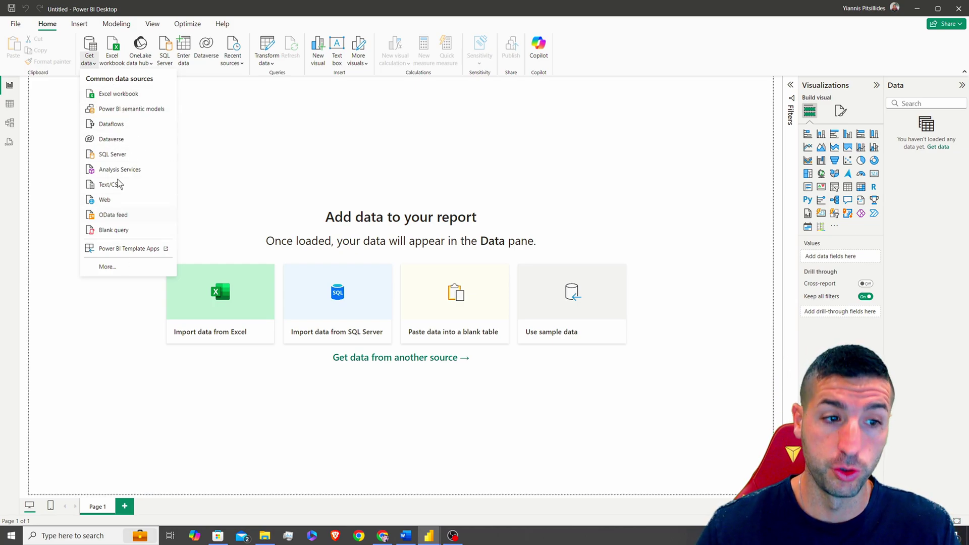
left_click(119, 271)
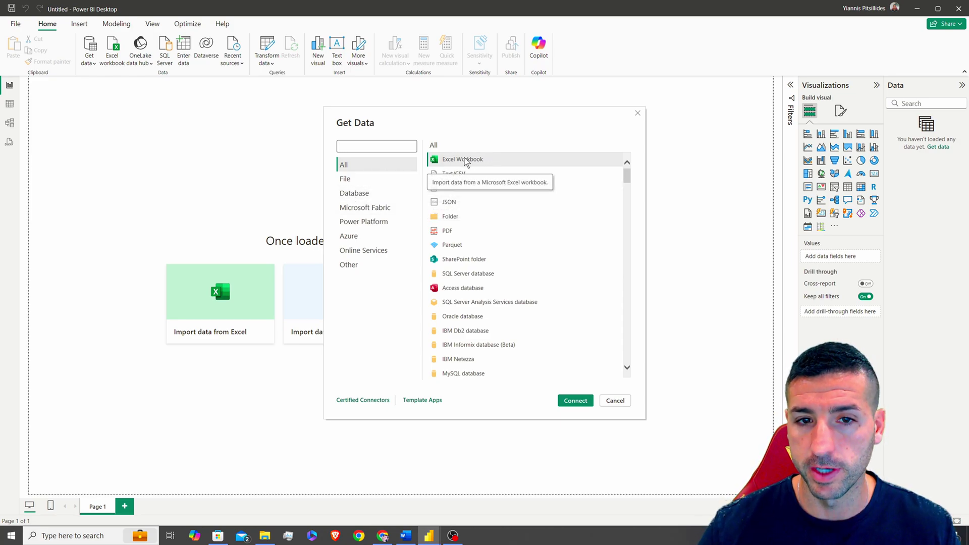
left_click(580, 403)
Show all file types in the folder "27. Power BI Tutorial for Beginners" and open the yt_car_main file.
left_click(240, 255)
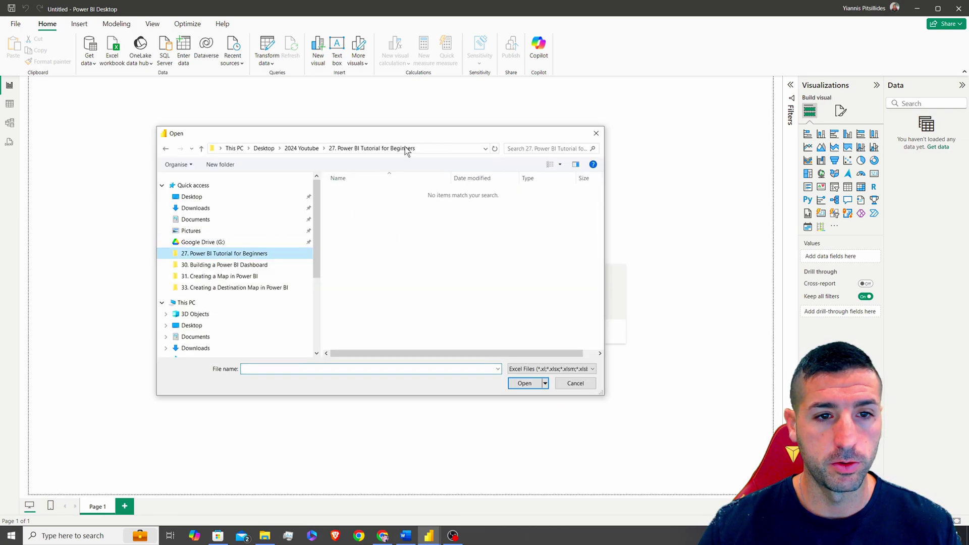
left_click(301, 148)
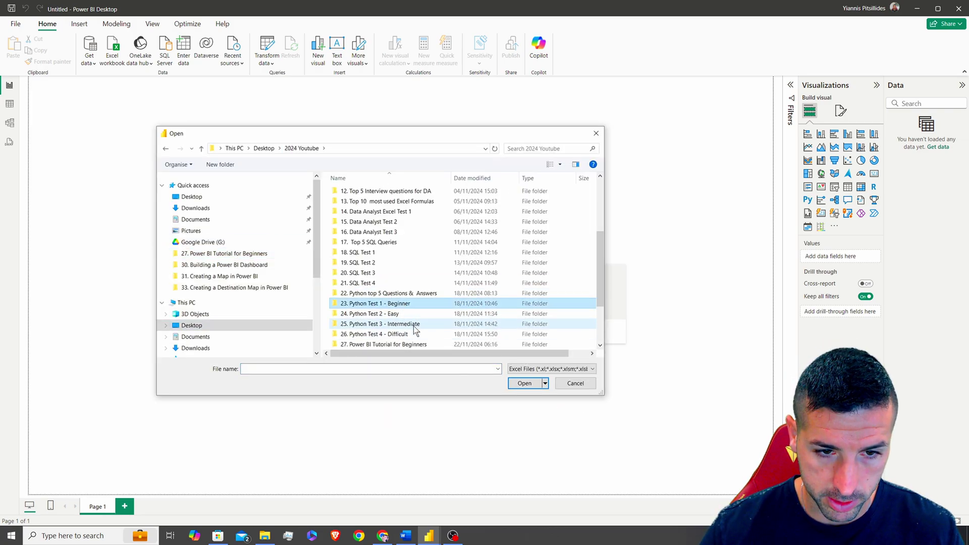
double_click(407, 345)
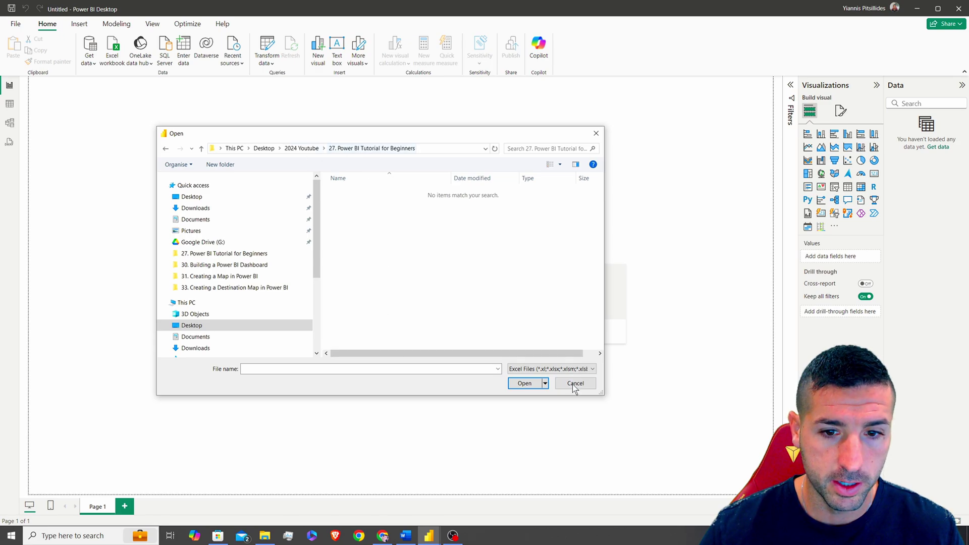
left_click(556, 369)
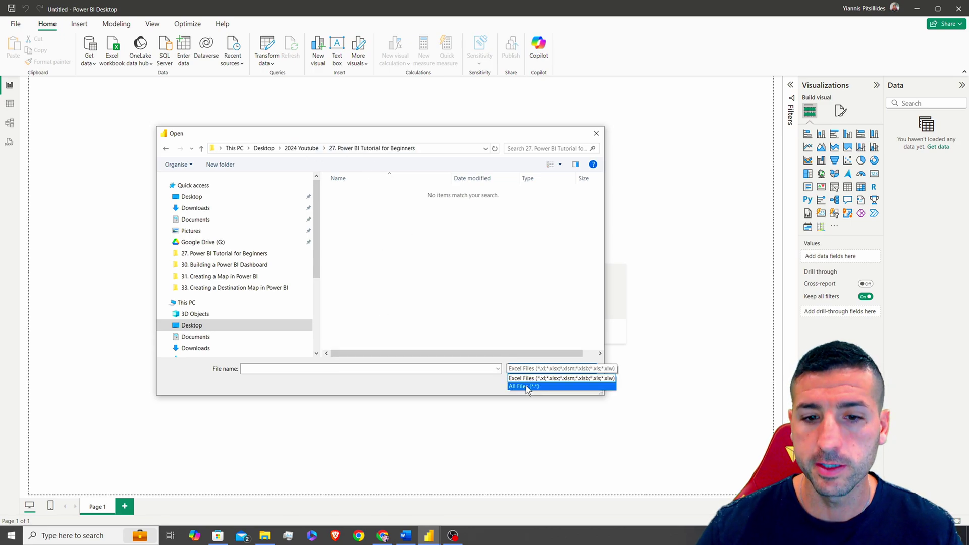
left_click(525, 386)
left_click(376, 222)
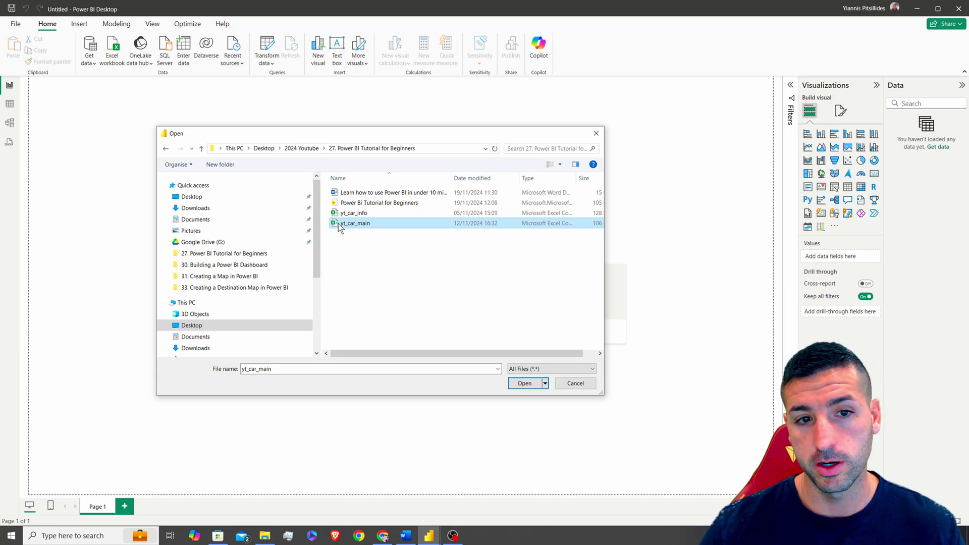
left_click(524, 384)
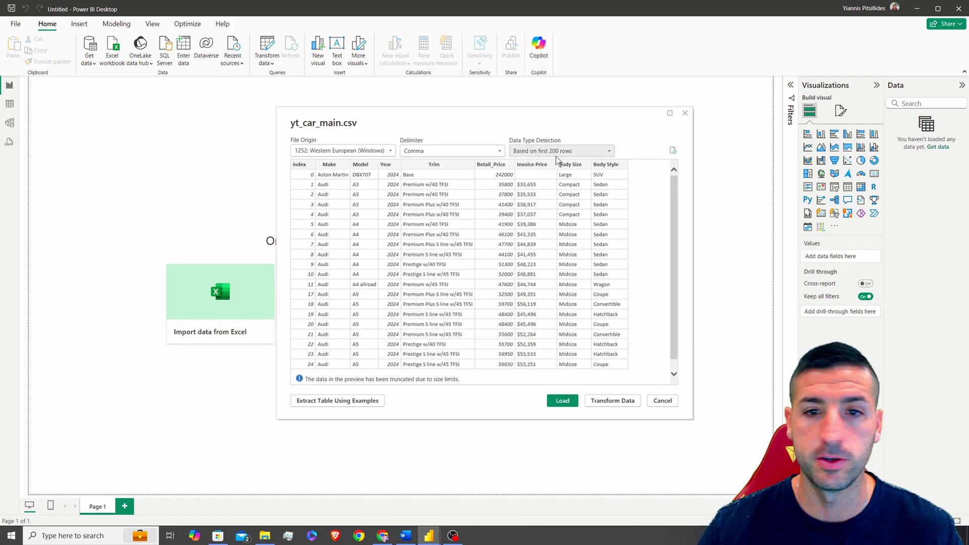
Load the yt_car_main.csv data into the report and expand the table's field list.
left_click(574, 409)
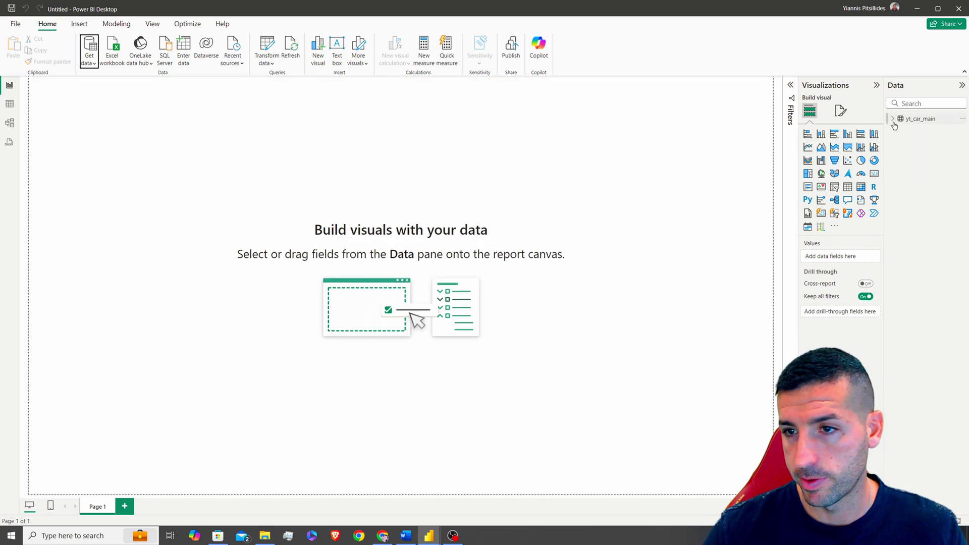
left_click(893, 120)
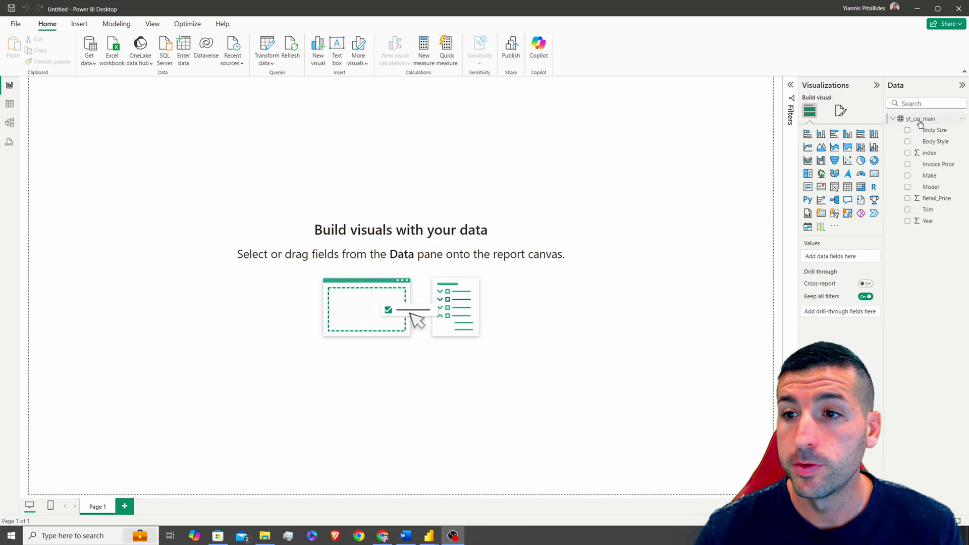
Display the yt_car_main table in Table view and look through its rows.
left_click(10, 105)
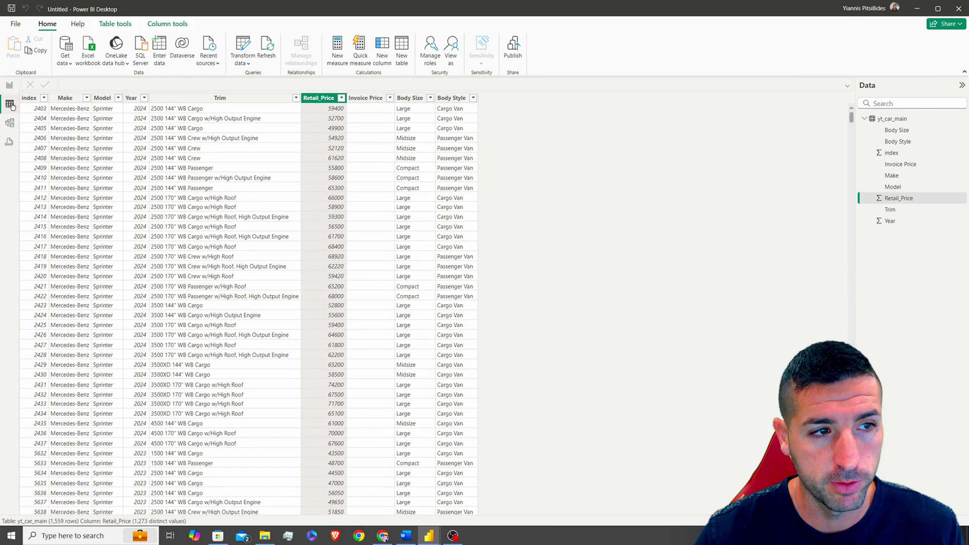
left_click(898, 121)
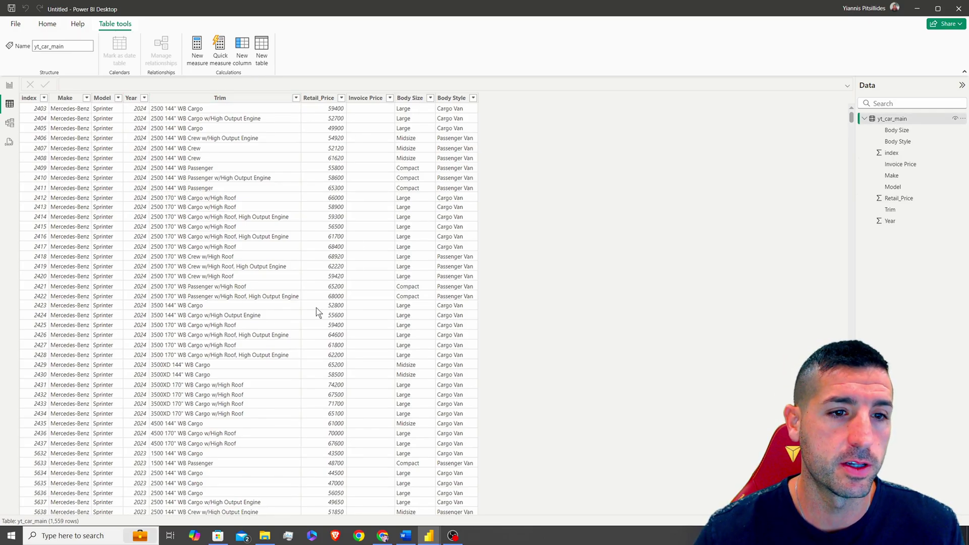
scroll(301, 225, "down", 20)
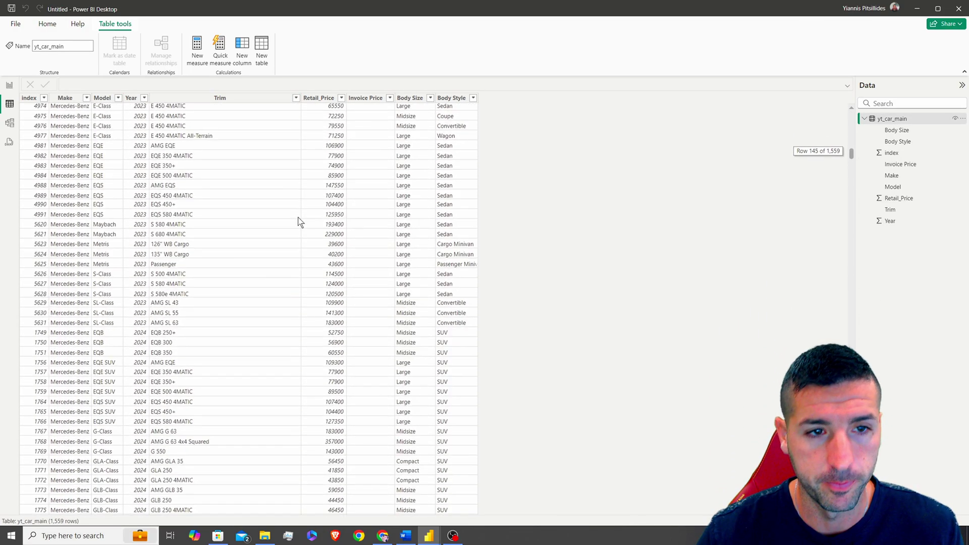
scroll(298, 219, "up", 20)
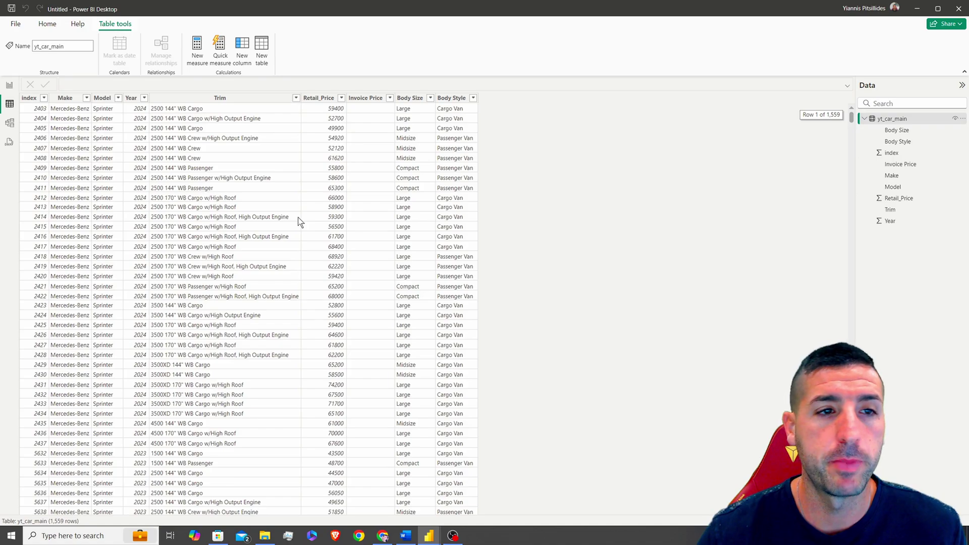
Format the Retail_Price column as currency with the $ English (United States) symbol.
left_click(47, 24)
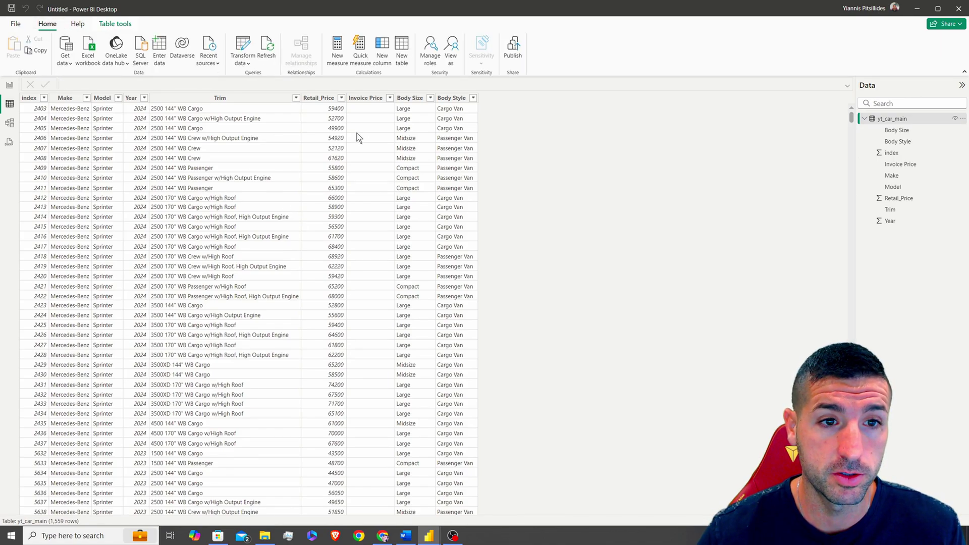
left_click(317, 102)
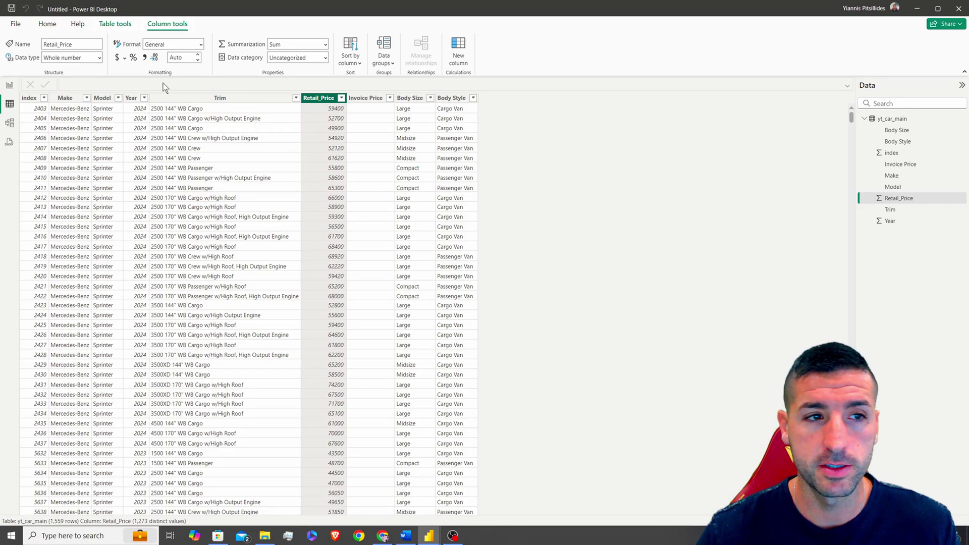
left_click(125, 59)
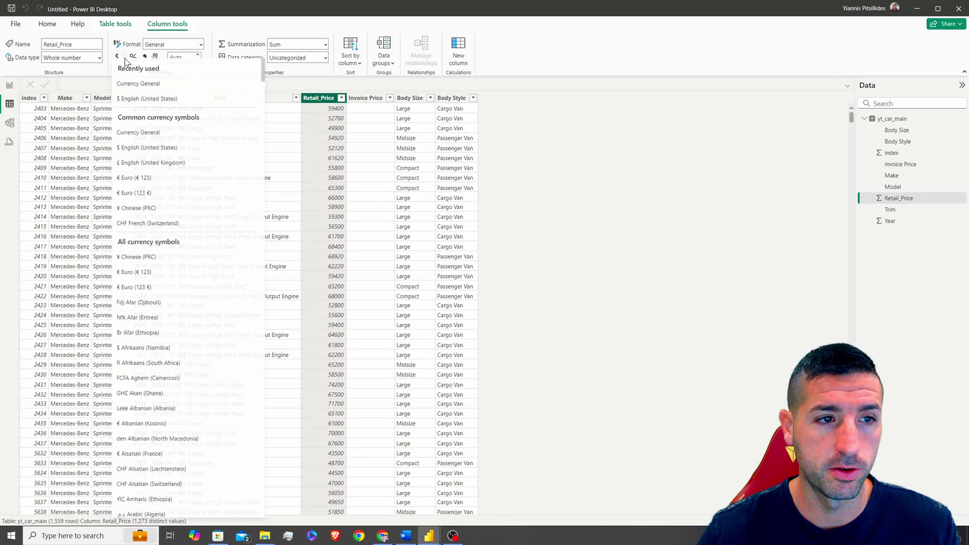
left_click(143, 105)
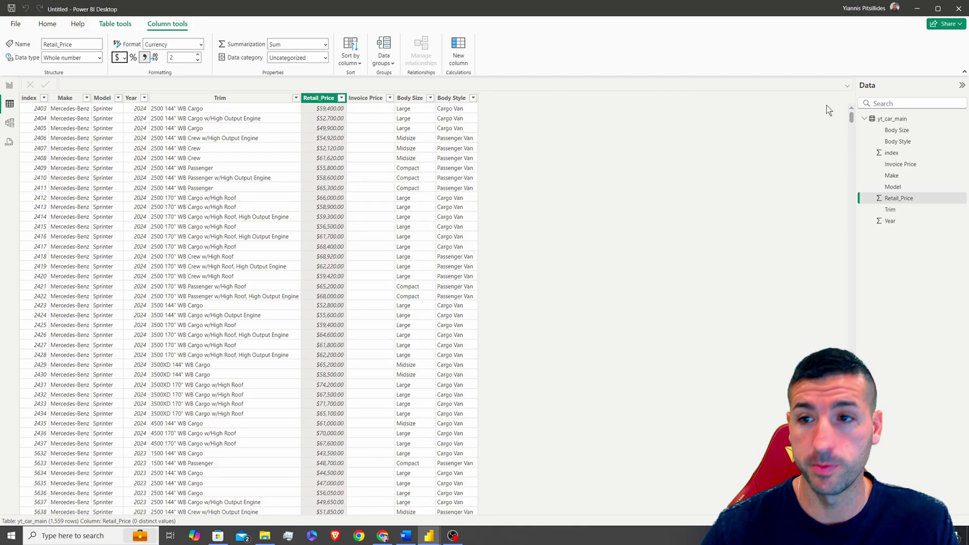
Edit the yt_car_main query and remove its Body Style column.
right_click(897, 121)
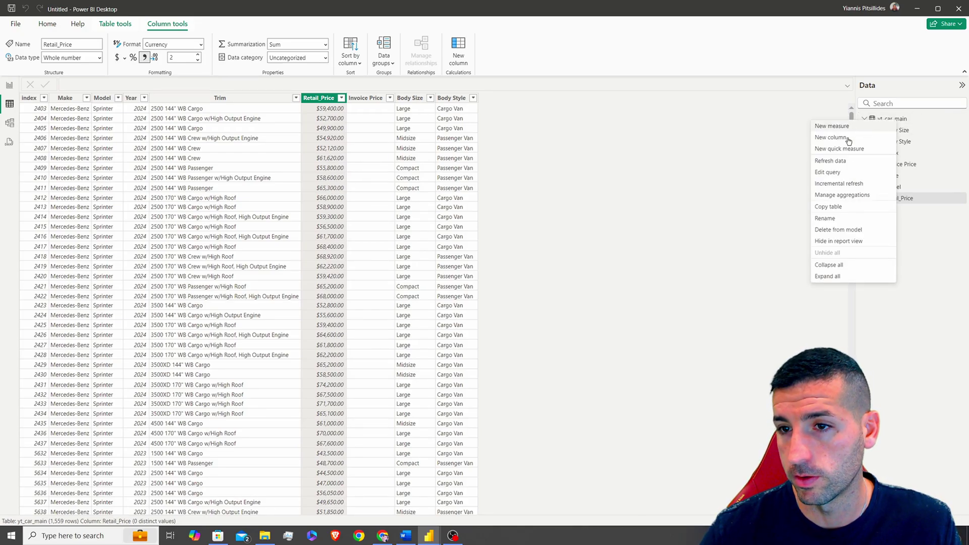
left_click(830, 173)
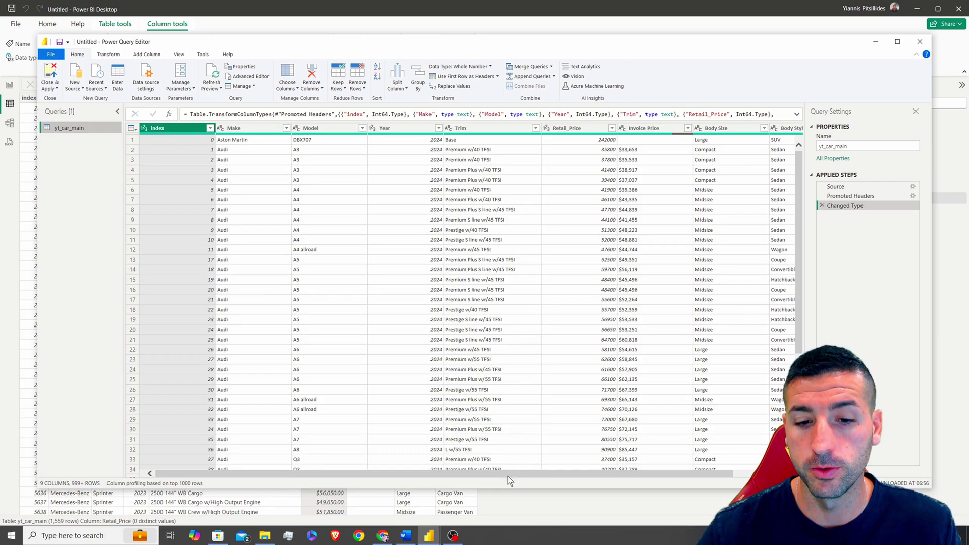
left_click_drag(511, 474, 558, 477)
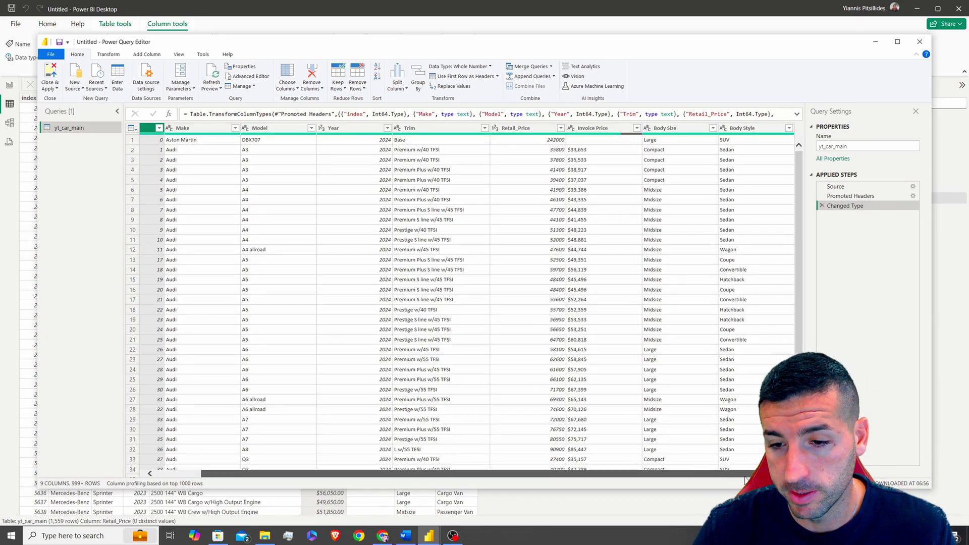
left_click(752, 129)
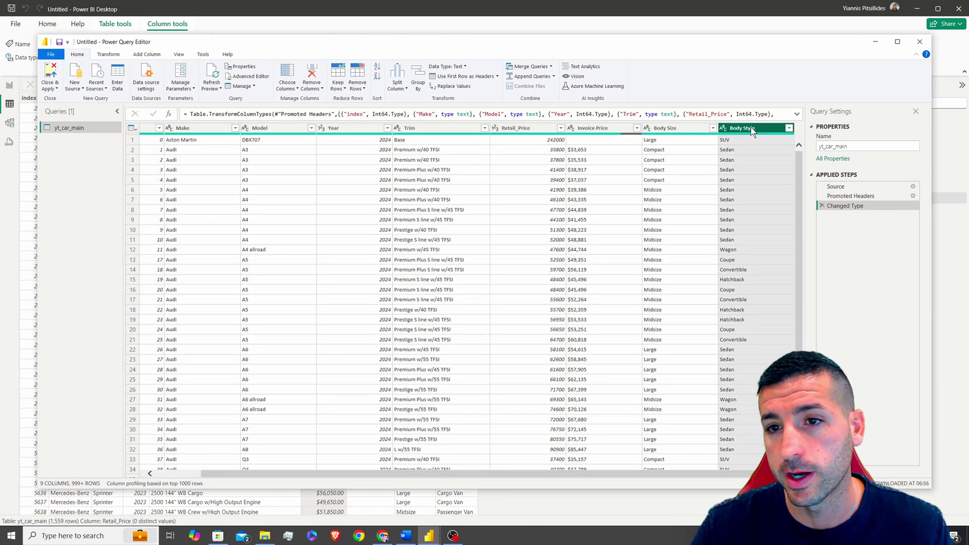
right_click(752, 131)
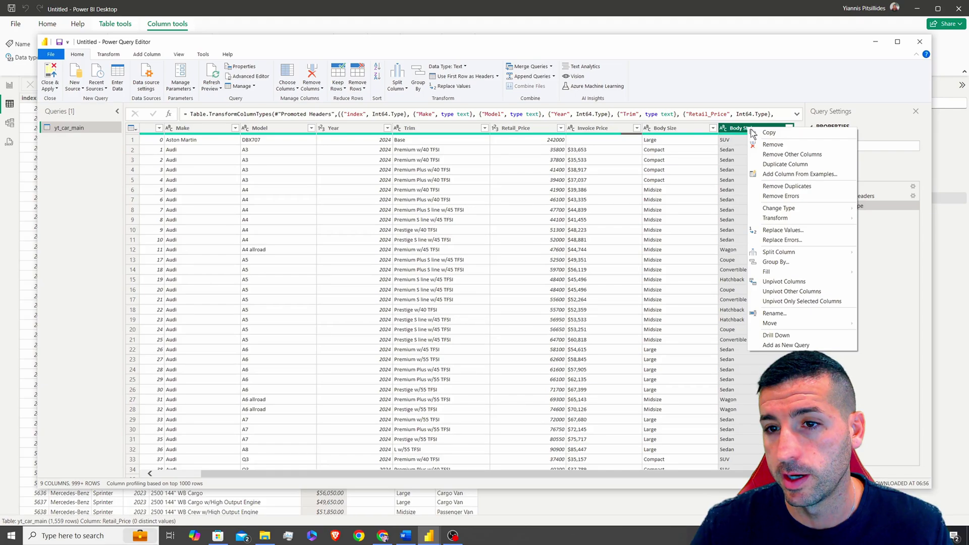
left_click(791, 145)
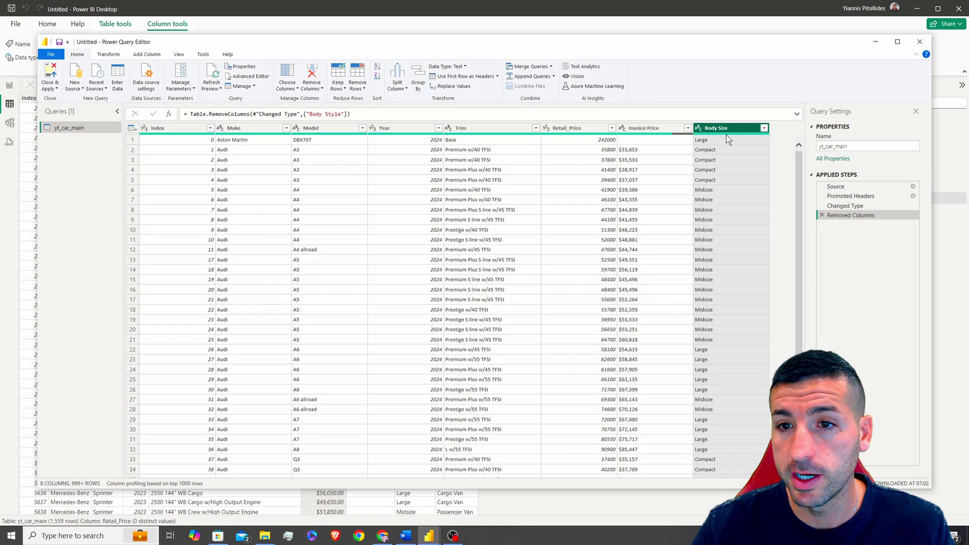
mouse_move(728, 135)
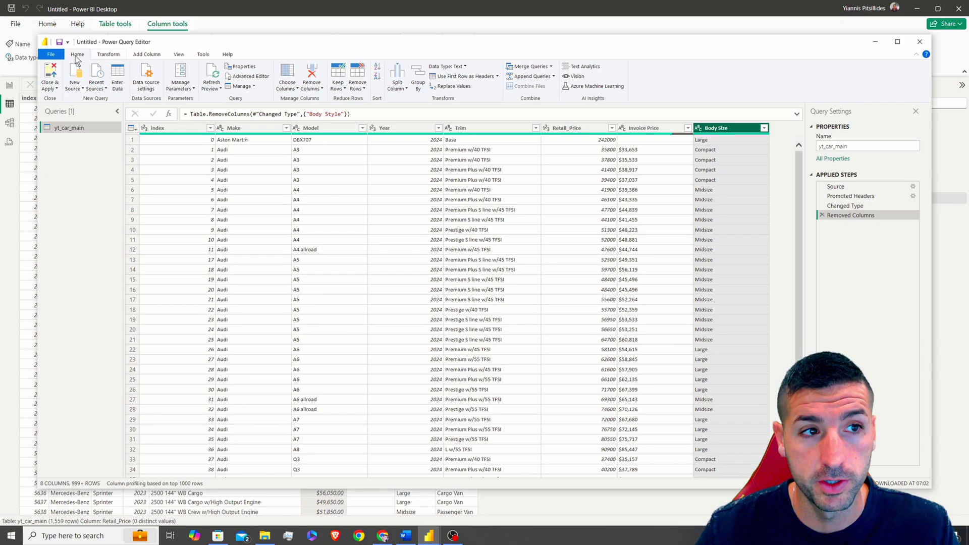
left_click(109, 55)
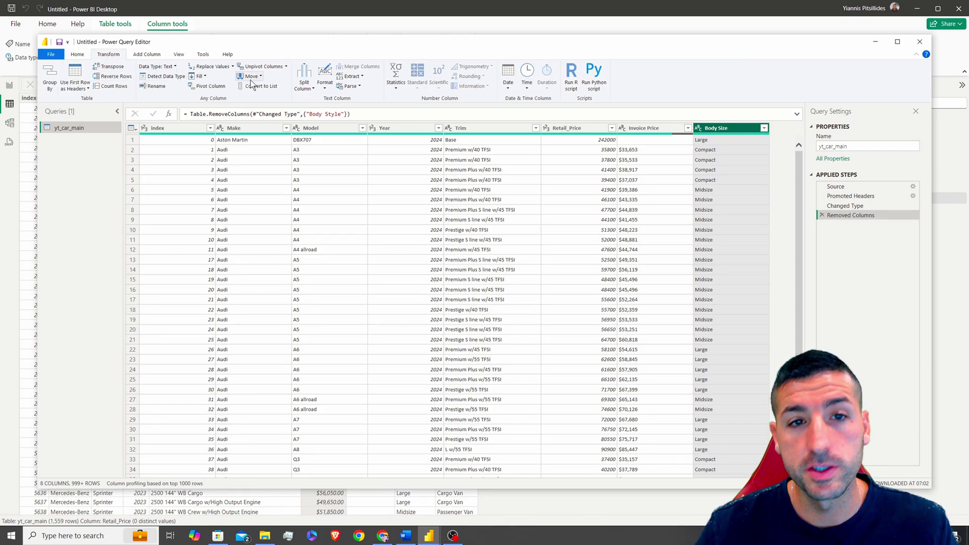
left_click(140, 53)
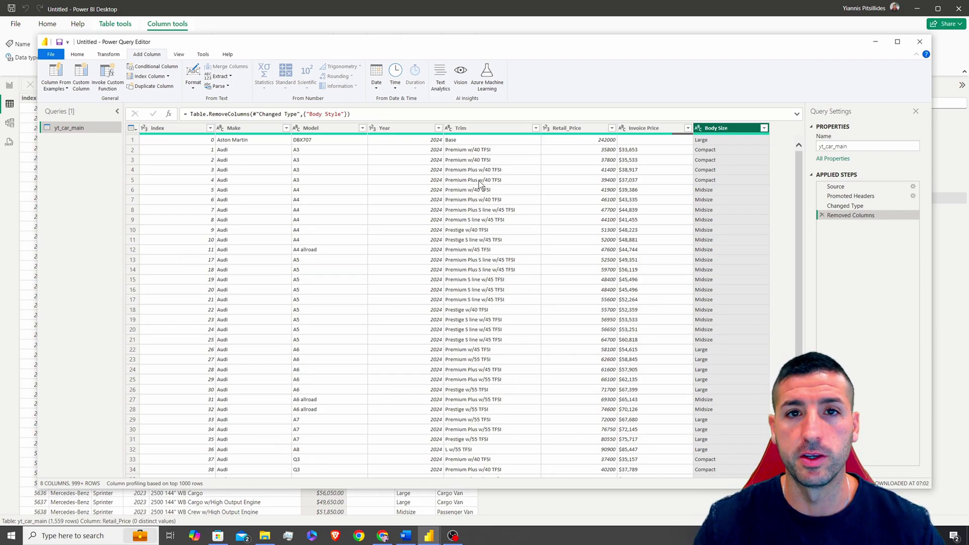
key("Left")
left_click(77, 54)
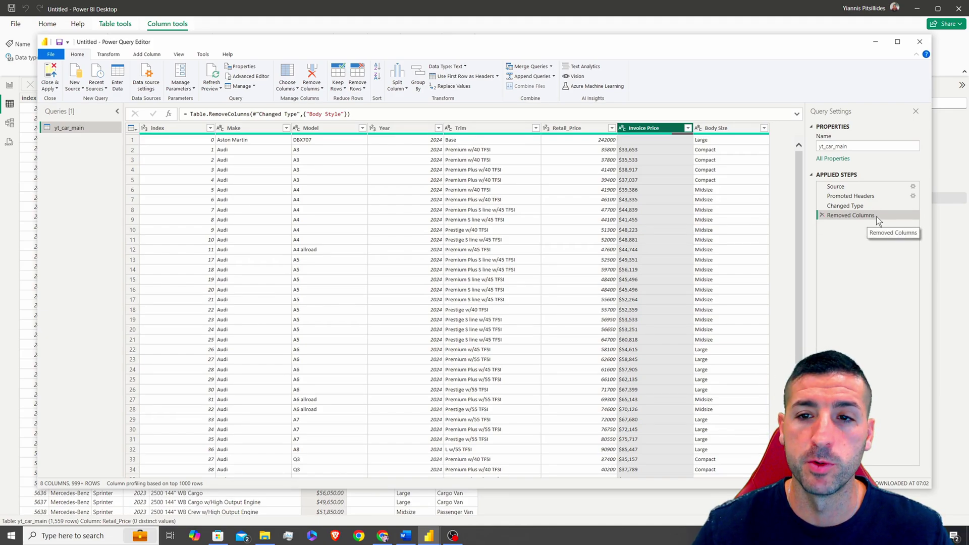
Apply the query changes, closing the Power Query Editor, and reposition the yt_car_main table card in Model view.
left_click(50, 74)
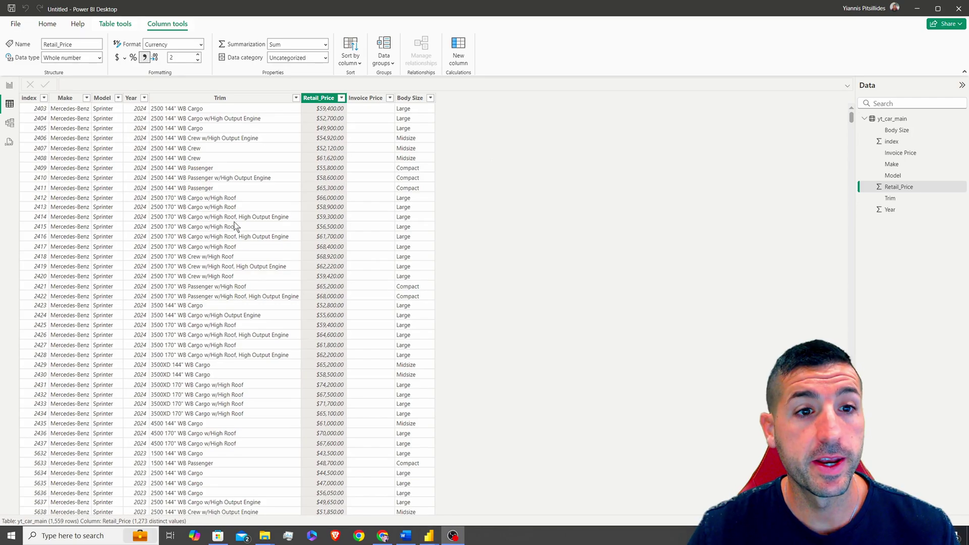
left_click(11, 127)
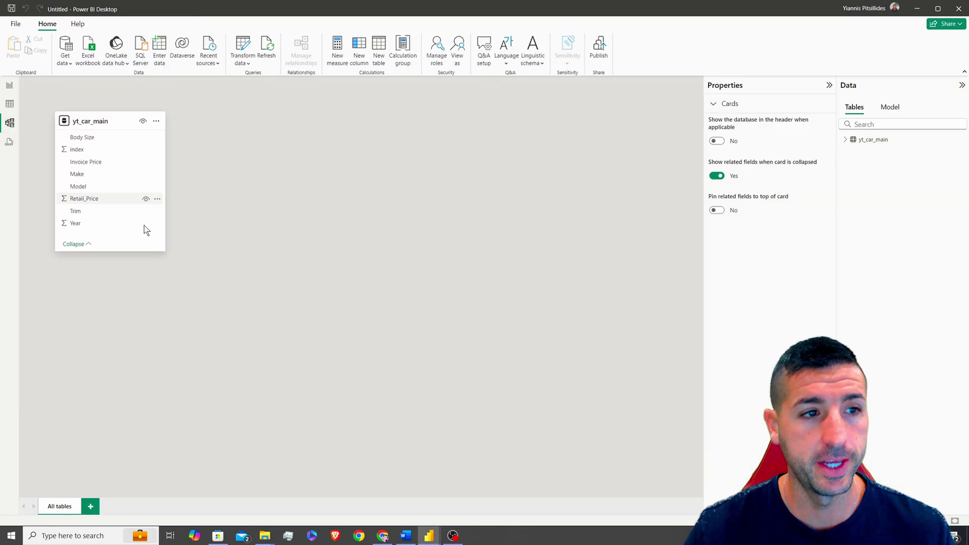
left_click_drag(99, 128, 273, 143)
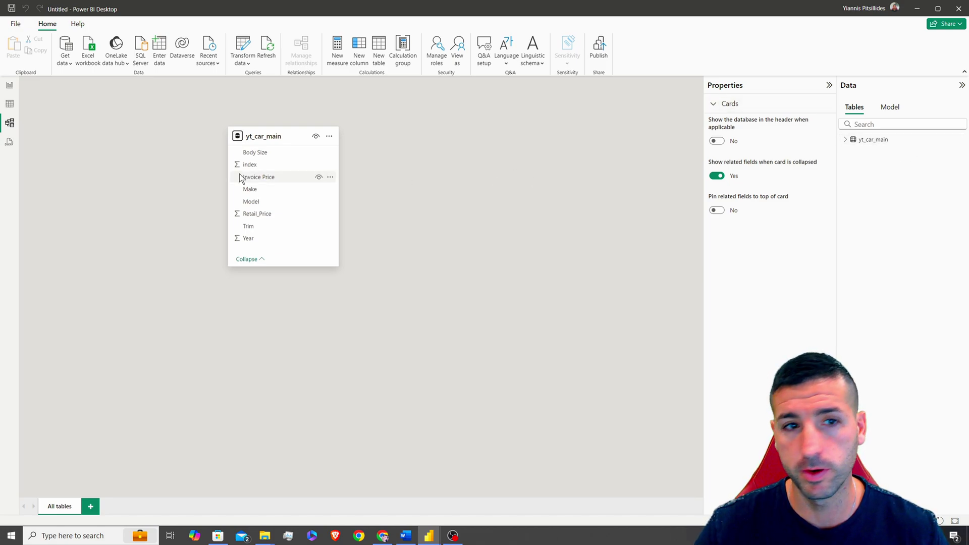
left_click_drag(275, 137, 224, 155)
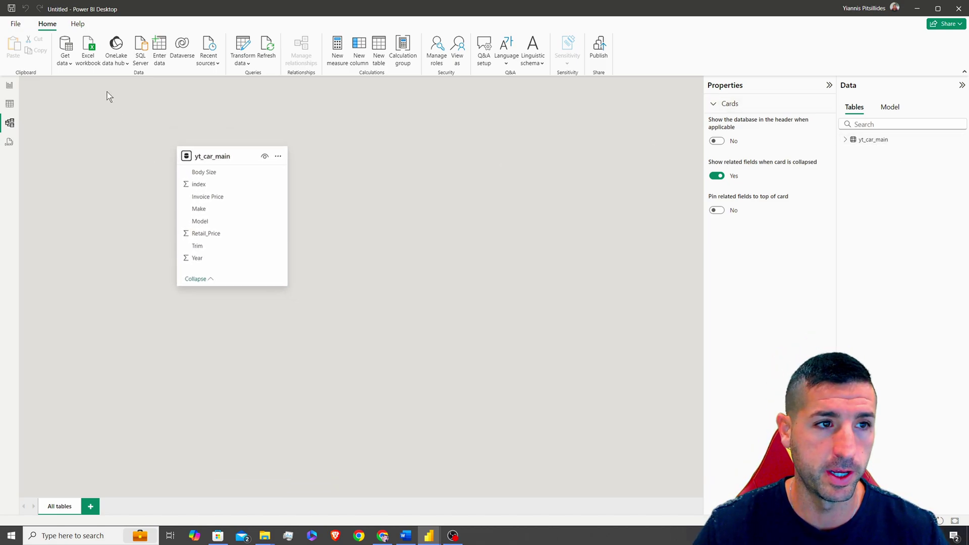
Load yt_car_info.csv from the folder "27. Power BI Tutorial for Beginners", showing all file types, and place its table card beside yt_car_main.
left_click(90, 62)
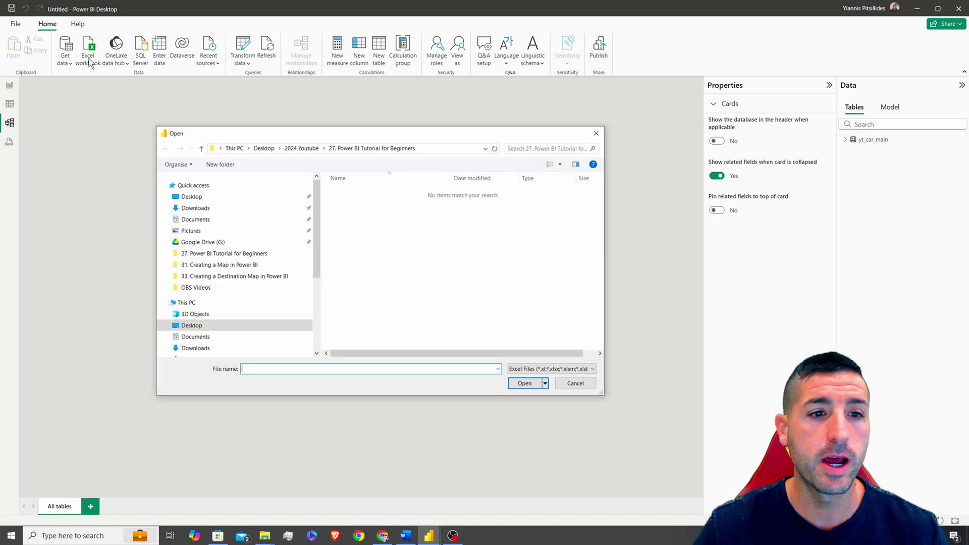
left_click(242, 253)
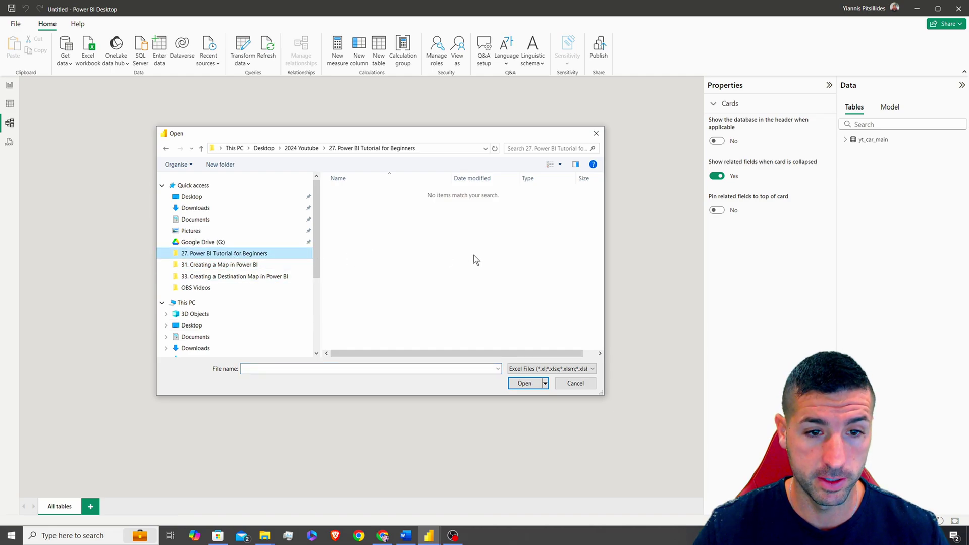
left_click(552, 369)
left_click(523, 382)
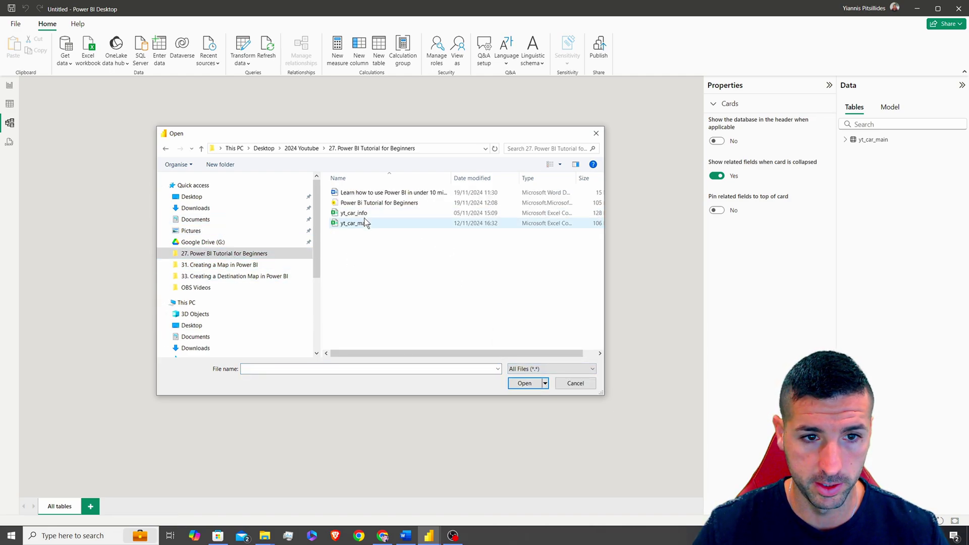
left_click(368, 214)
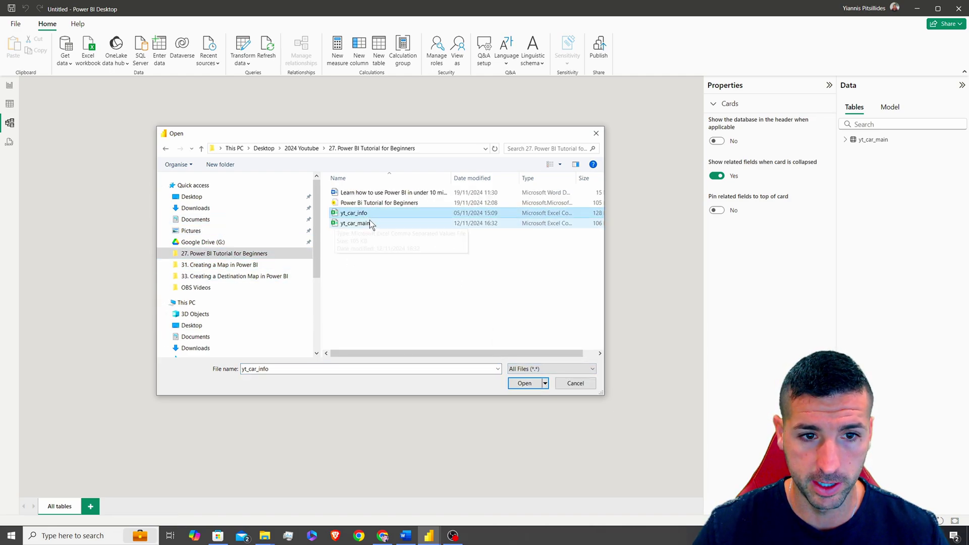
left_click(524, 384)
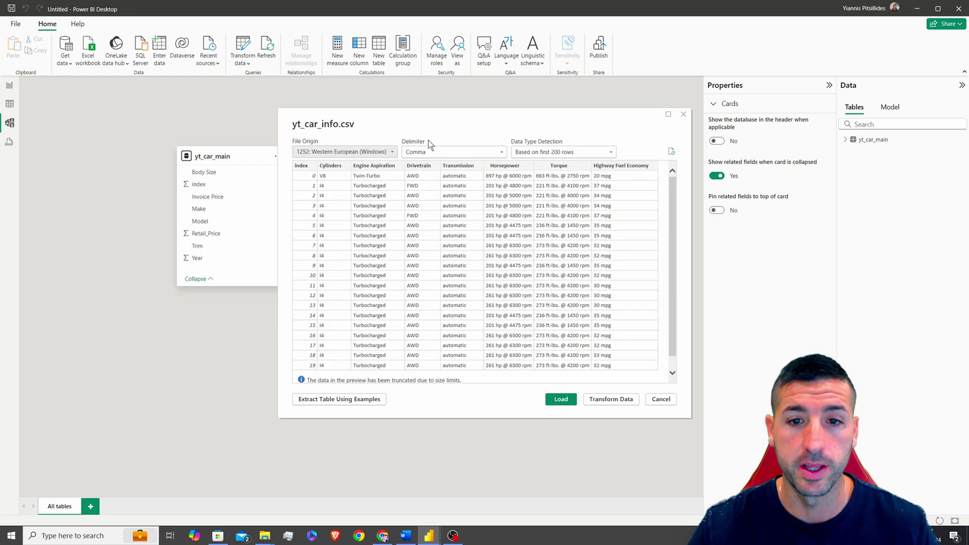
left_click(562, 402)
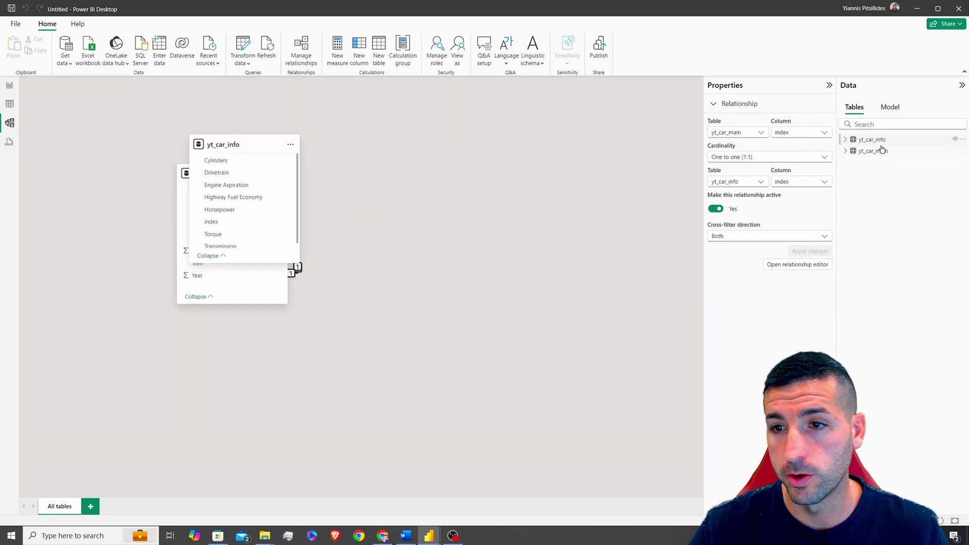
left_click_drag(254, 147, 518, 182)
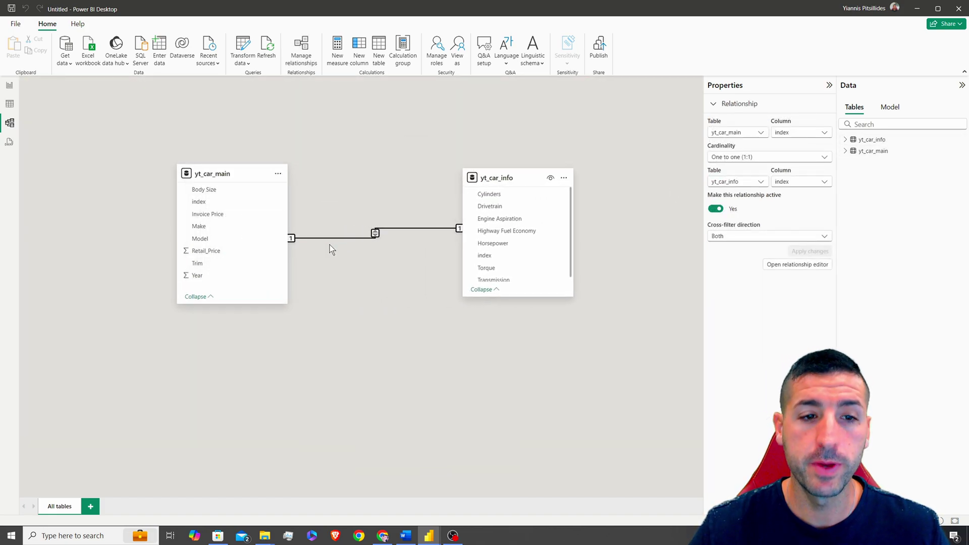
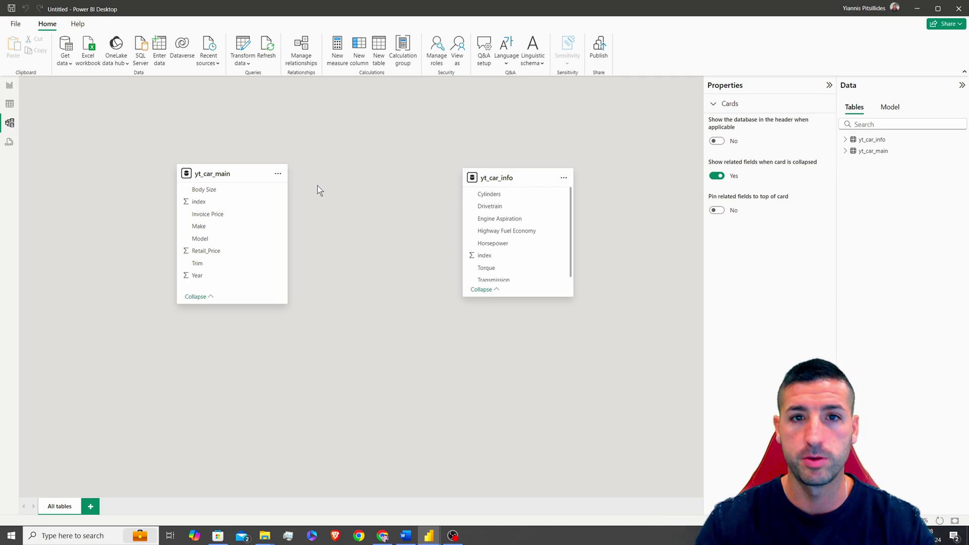
Compare the index columns of the yt_car_main and yt_car_info tables in Table view.
left_click(9, 103)
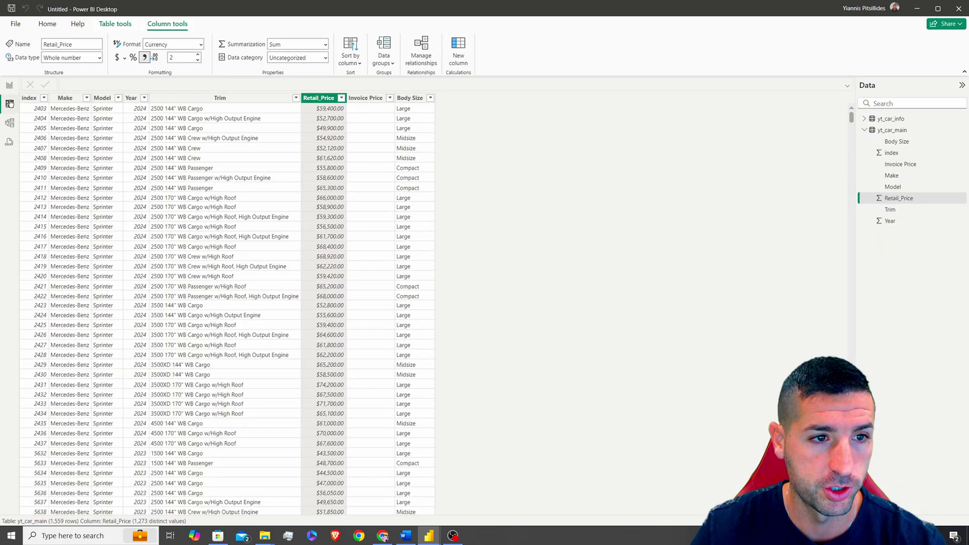
left_click(39, 160)
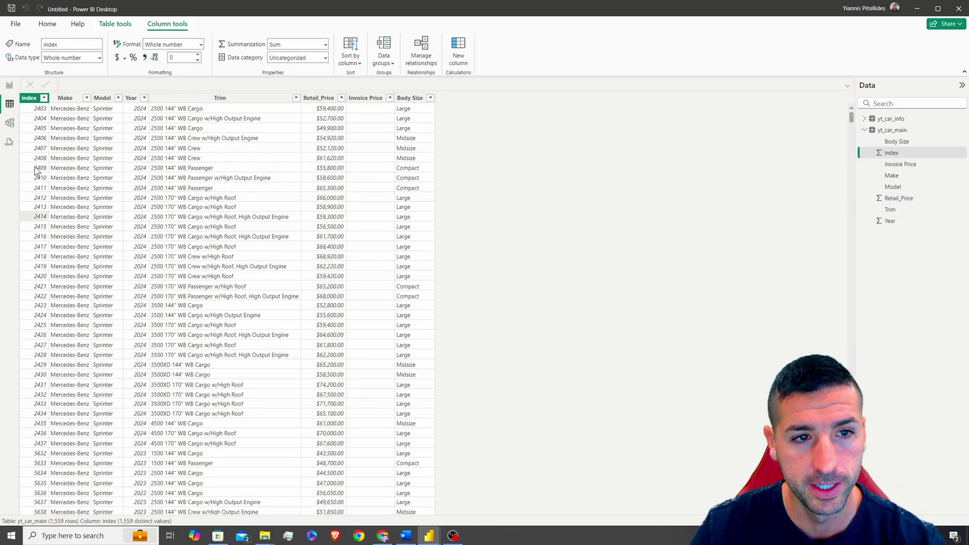
left_click(891, 120)
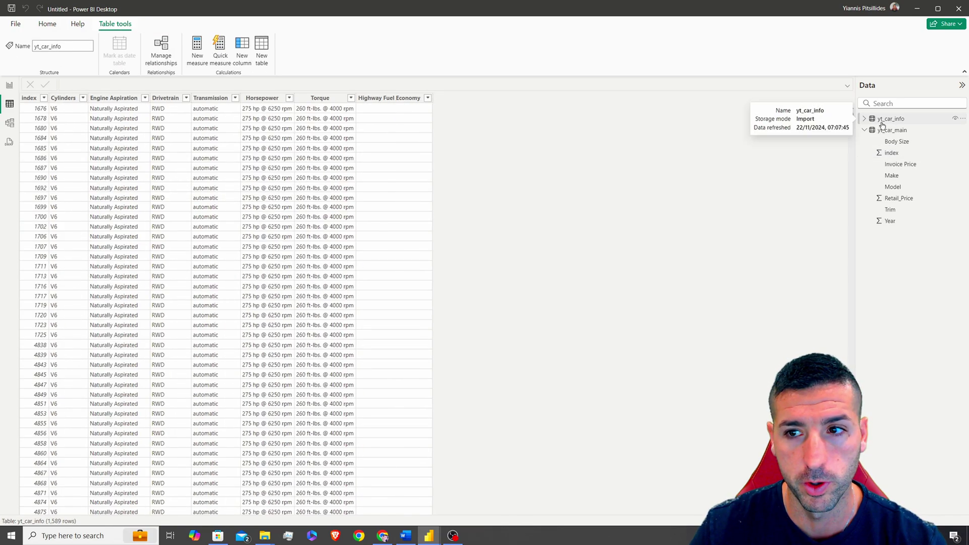
left_click(28, 98)
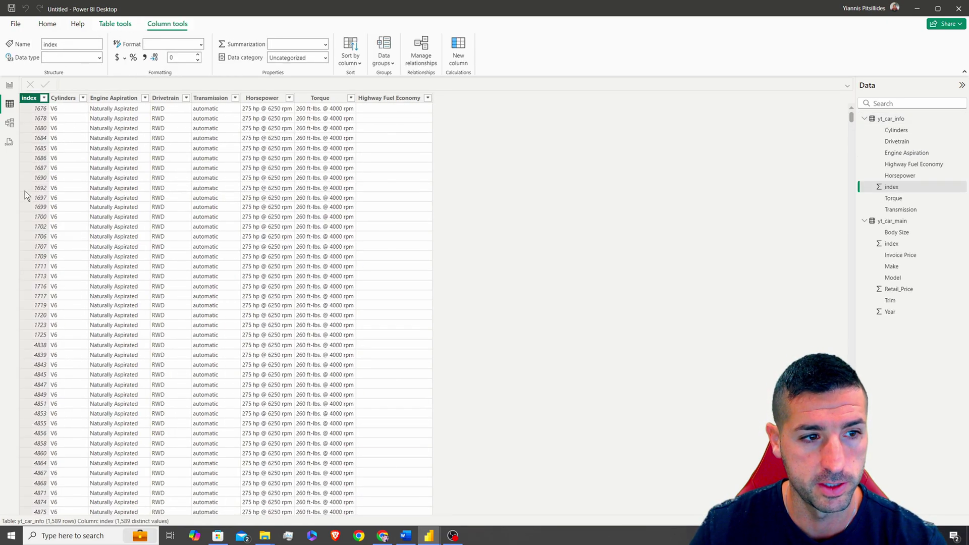
left_click(864, 119)
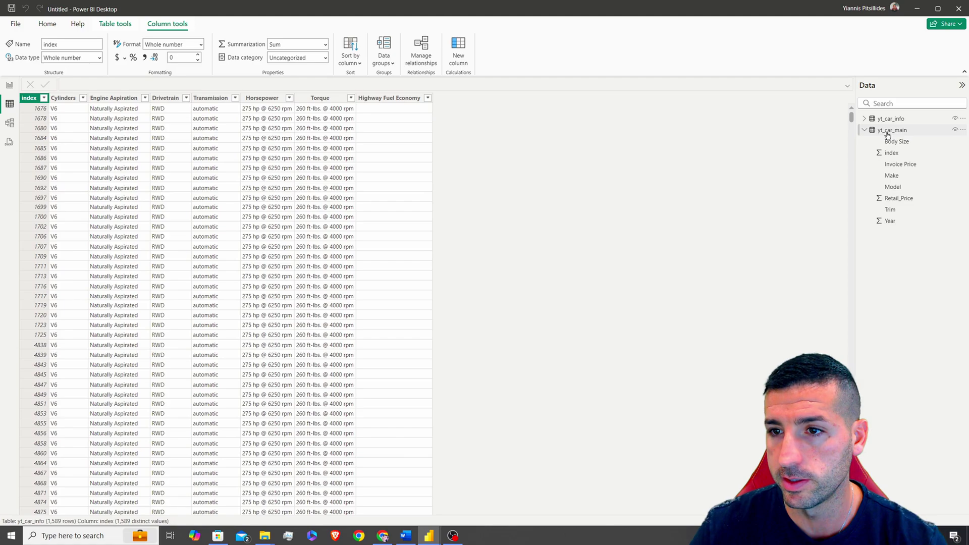
left_click(888, 132)
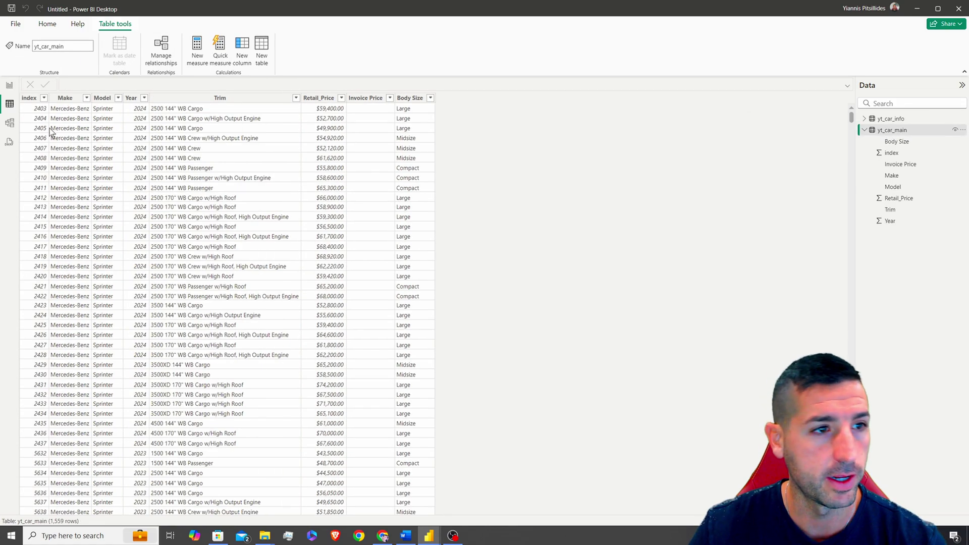
Create an active one-to-one relationship between the index columns of yt_car_main and yt_car_info with cross-filter direction Both.
left_click(11, 124)
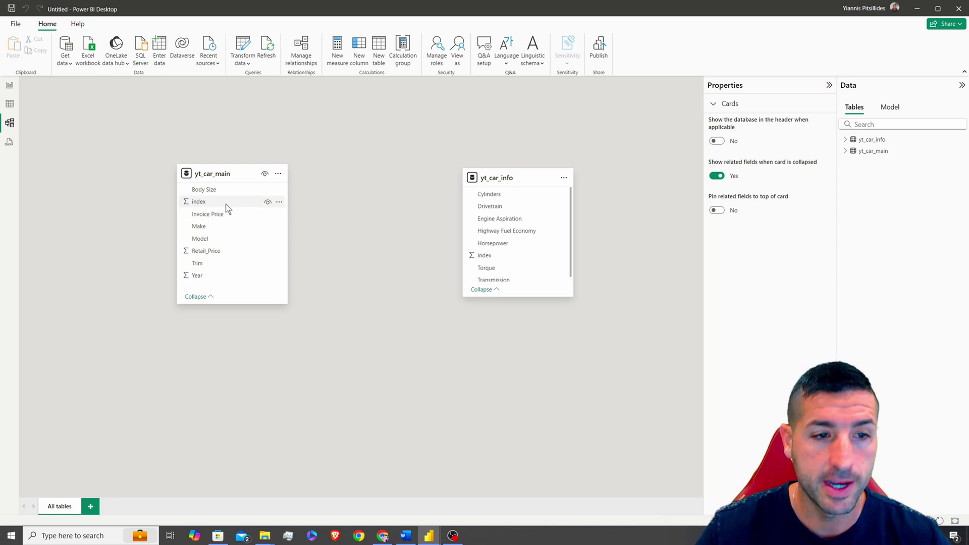
left_click_drag(233, 205, 523, 261)
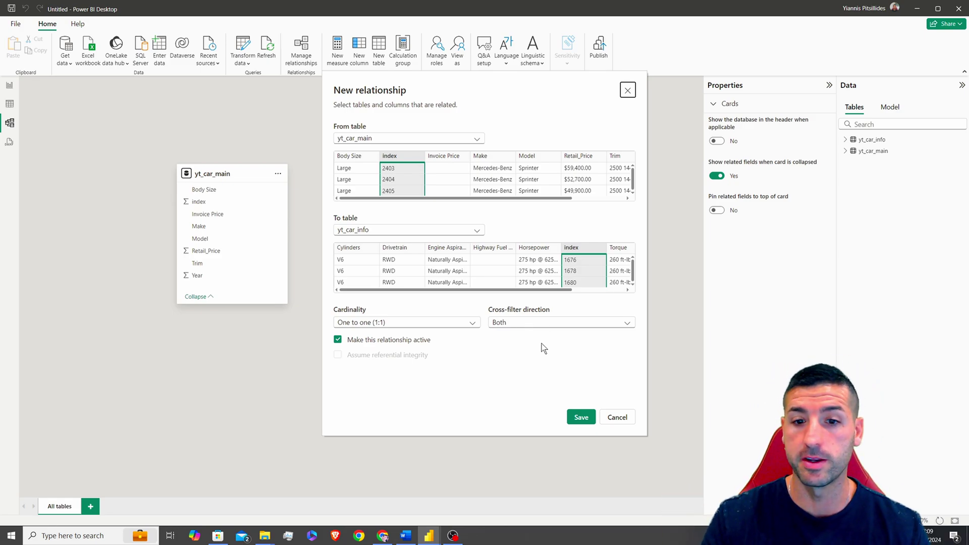
left_click(581, 417)
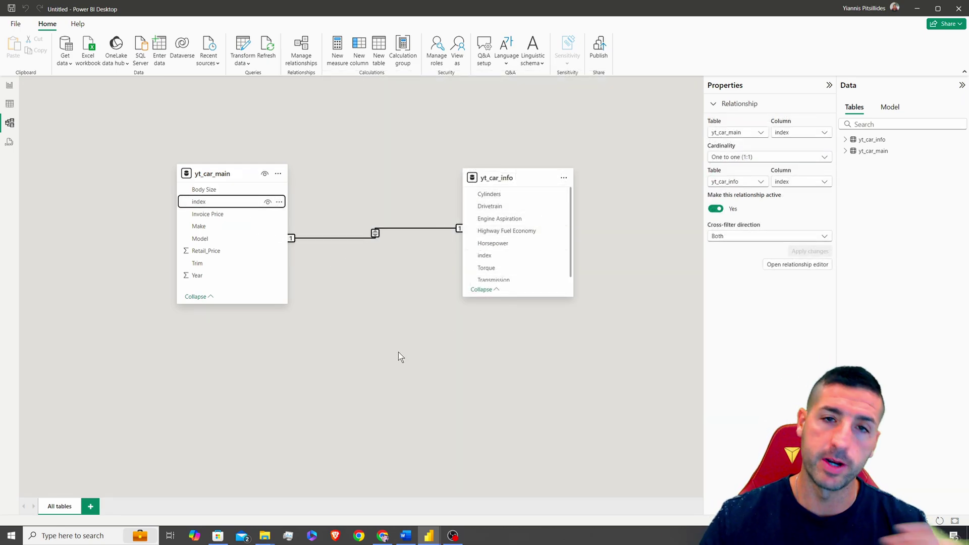
Go to Report view, look at the finished "Power Bi Tutorial for Beginners" report and return to the untitled report.
left_click(13, 94)
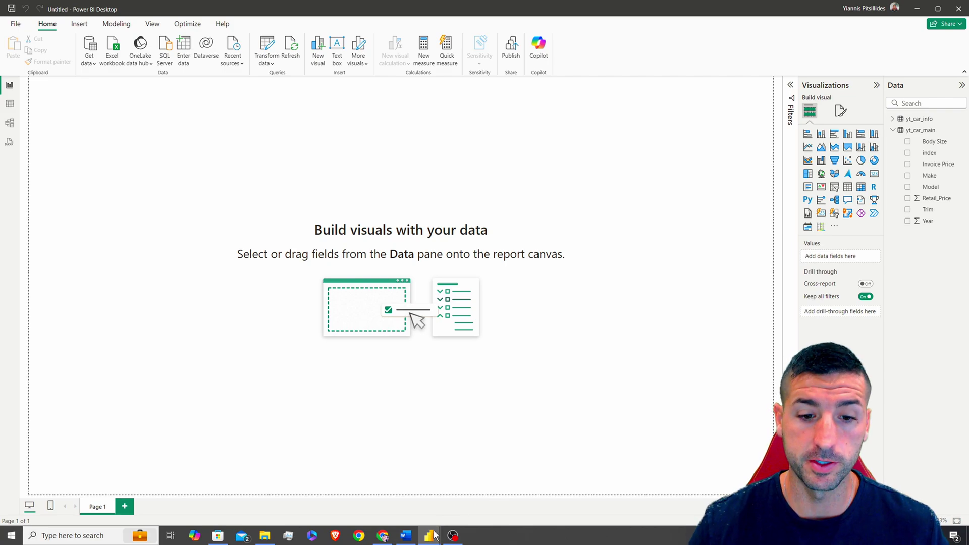
mouse_move(429, 535)
left_click(413, 511)
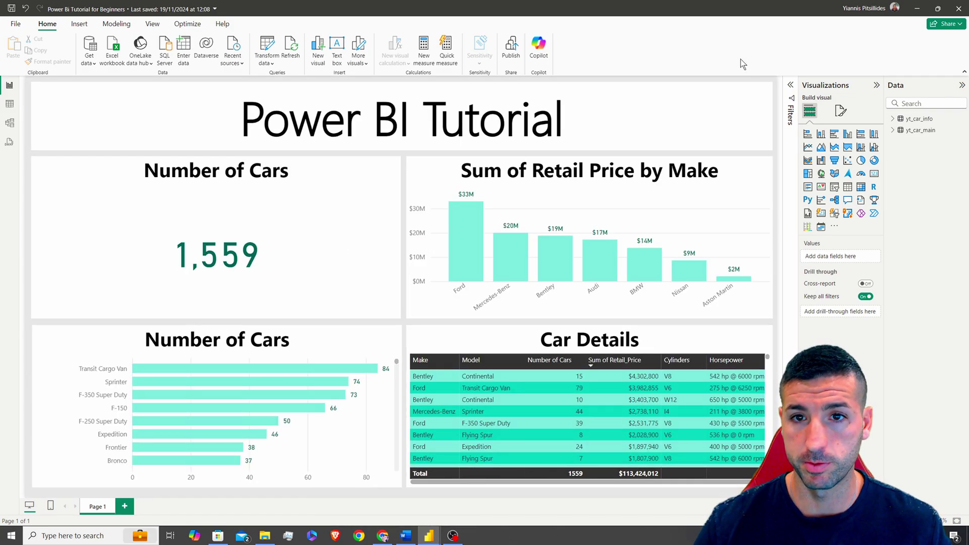
left_click(917, 12)
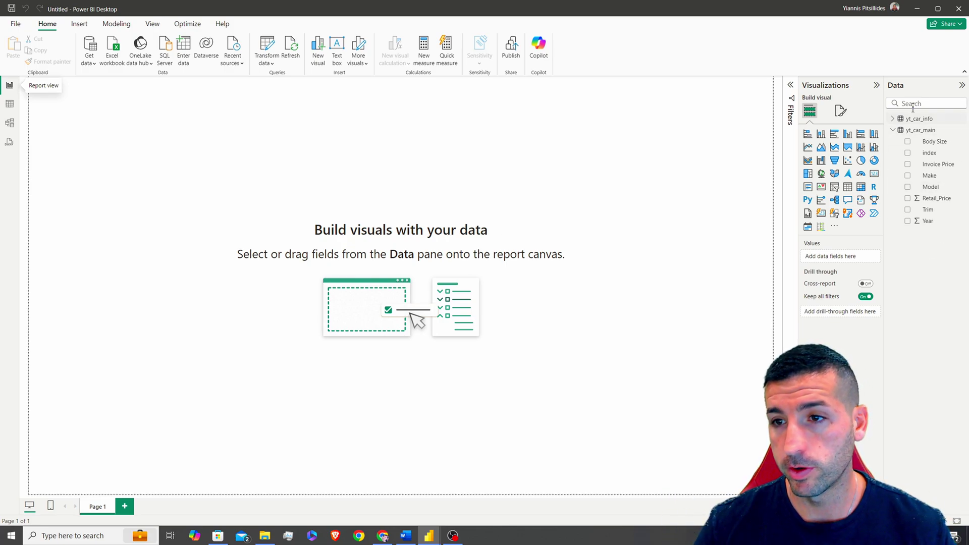
Set the page's canvas background to light grey and lower its transparency so the color shows, keeping the 16:9 canvas type.
double_click(595, 139)
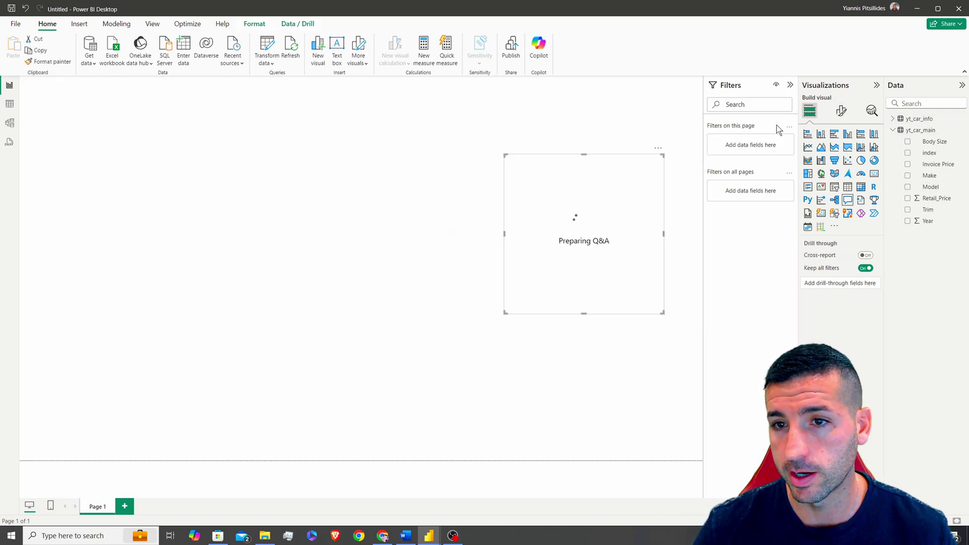
key("Delete")
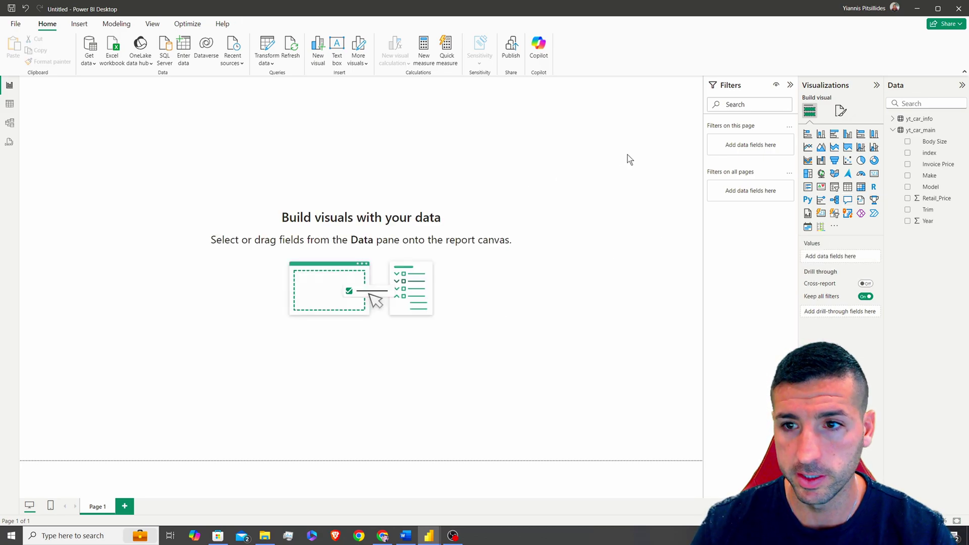
left_click(842, 111)
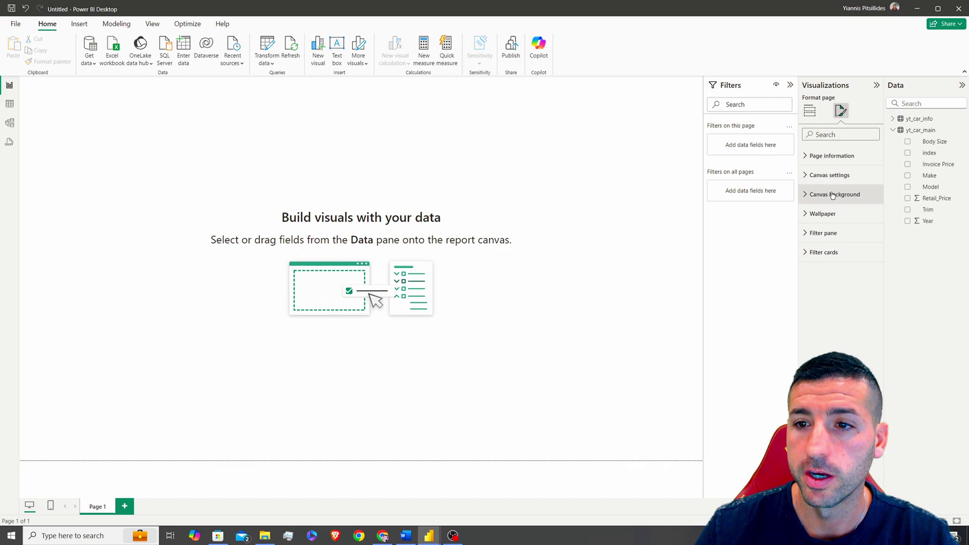
left_click(853, 181)
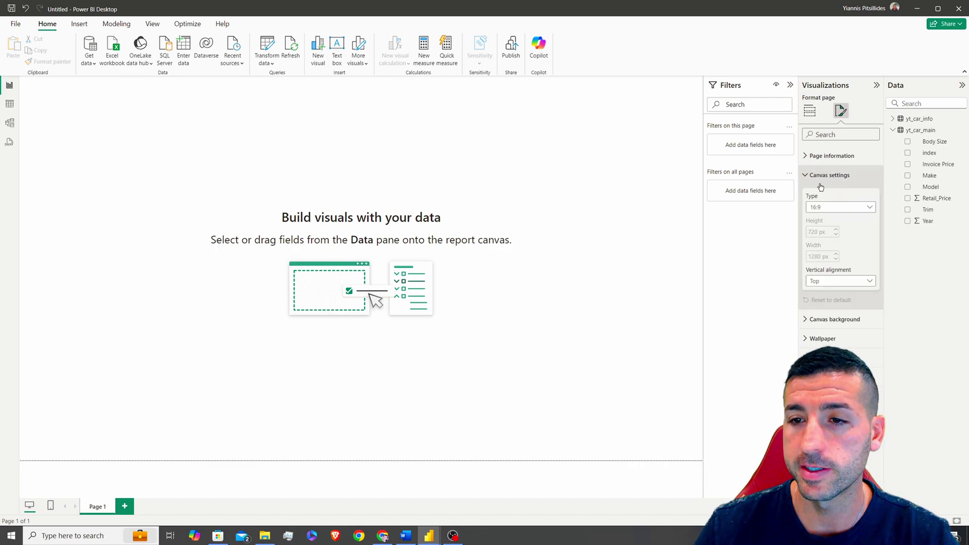
left_click(831, 211)
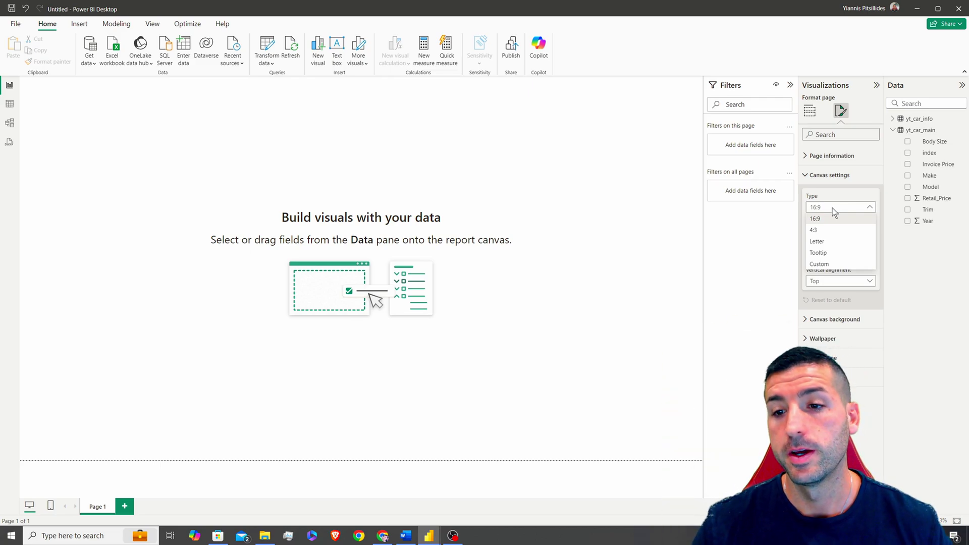
left_click(835, 323)
left_click(836, 322)
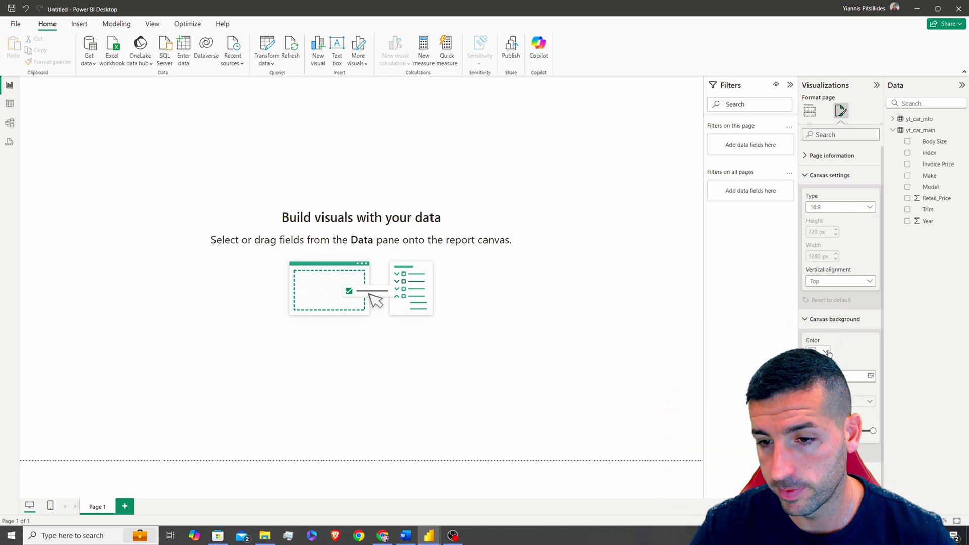
left_click(827, 352)
left_click(819, 226)
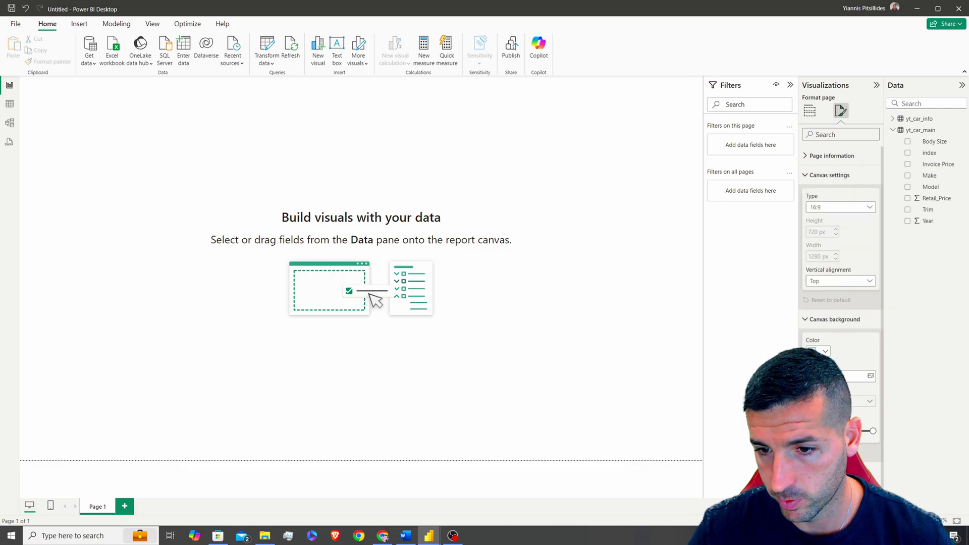
left_click(826, 319)
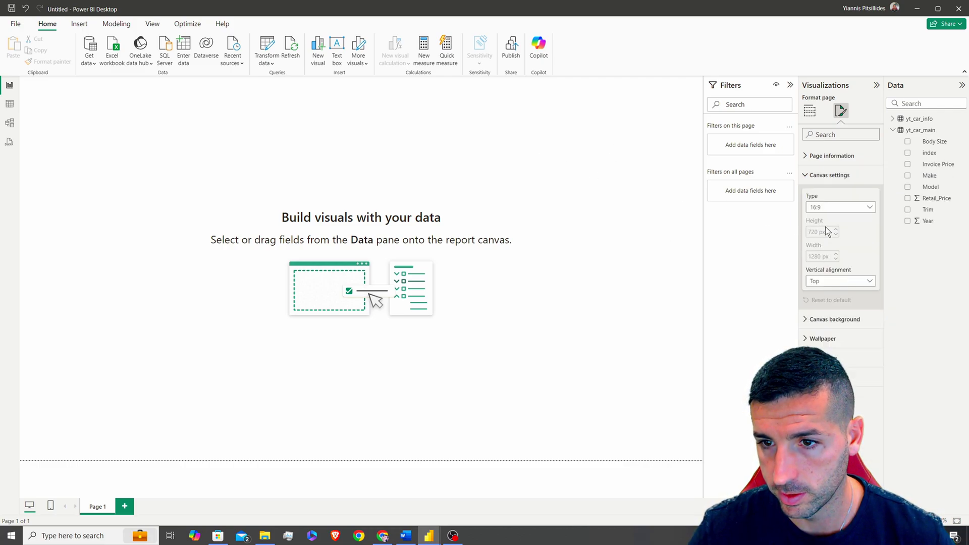
left_click(826, 320)
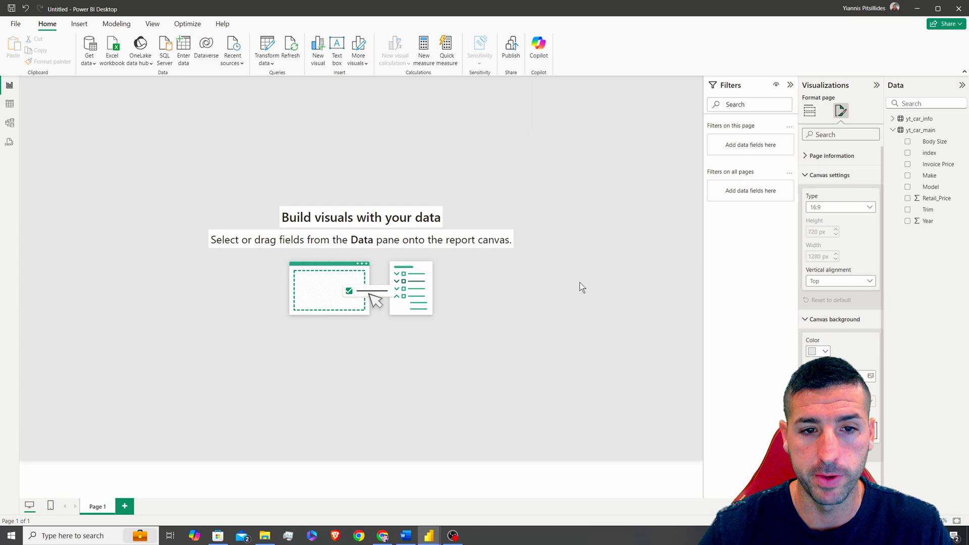
left_click(509, 153)
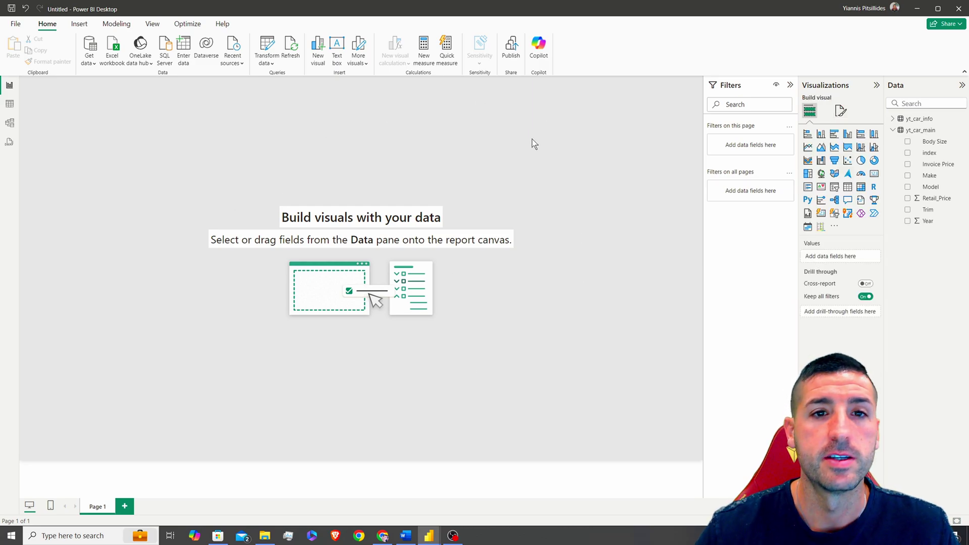
Insert an empty text box spanning the page width along the upper edge of the canvas and reduce its height slightly.
left_click(81, 25)
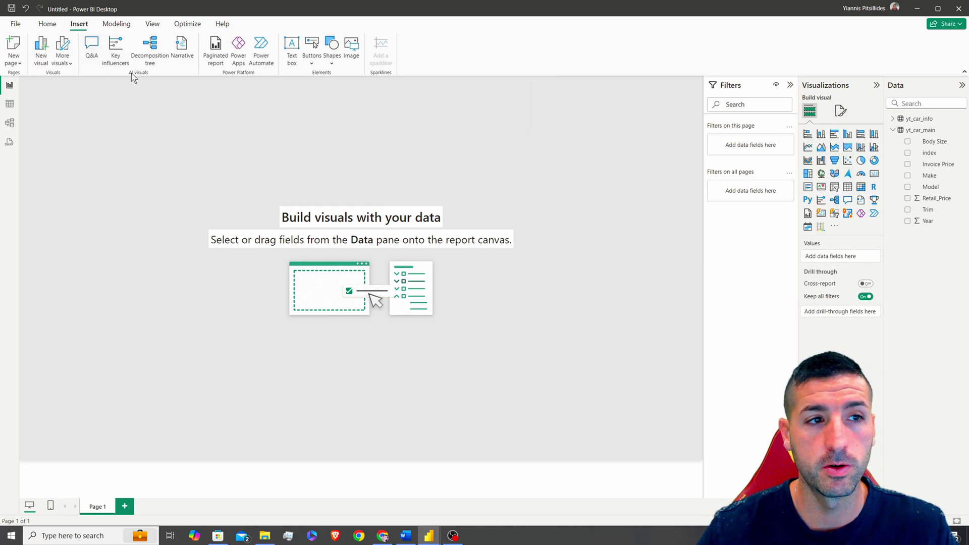
left_click(296, 50)
left_click_drag(173, 224, 697, 132)
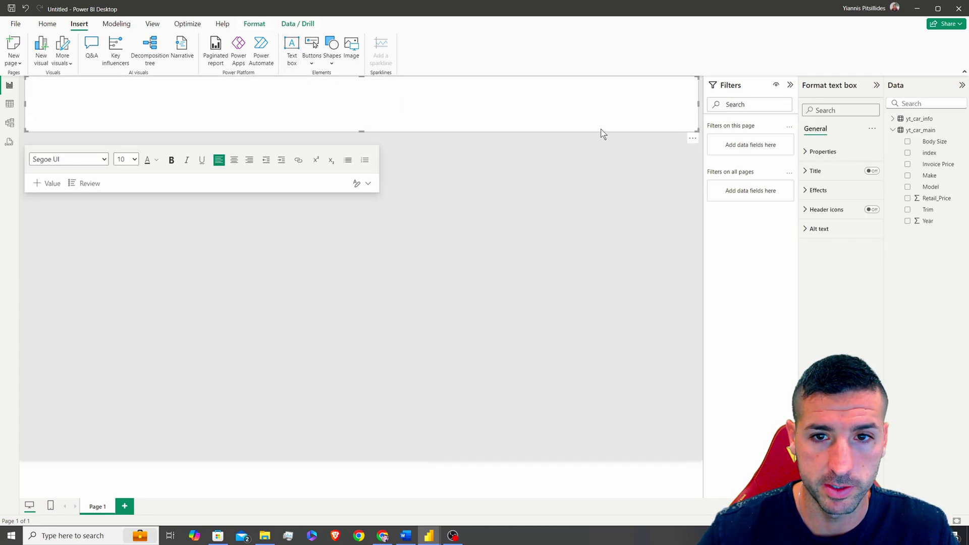
left_click_drag(600, 128, 601, 135)
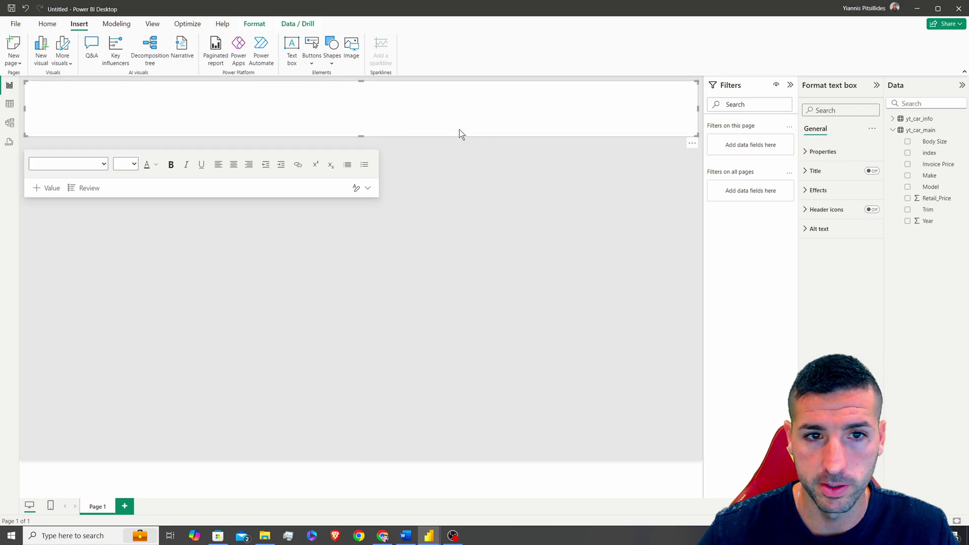
left_click_drag(361, 136, 371, 124)
left_click(470, 455)
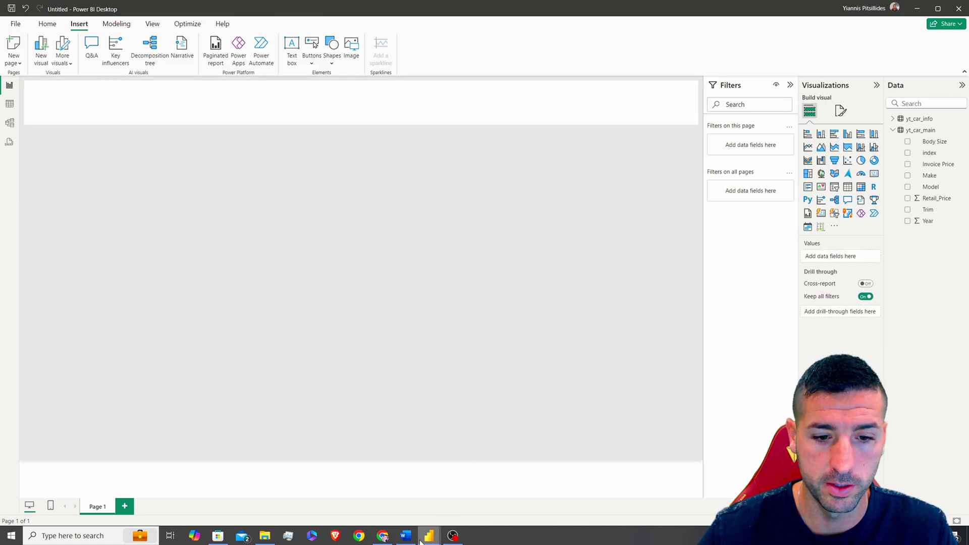
Copy the title text "Power BI Tutorial" from the finished report and paste it into the untitled report's empty text box.
mouse_move(428, 537)
left_click(375, 493)
triple_click(377, 132)
key("ctrl+c")
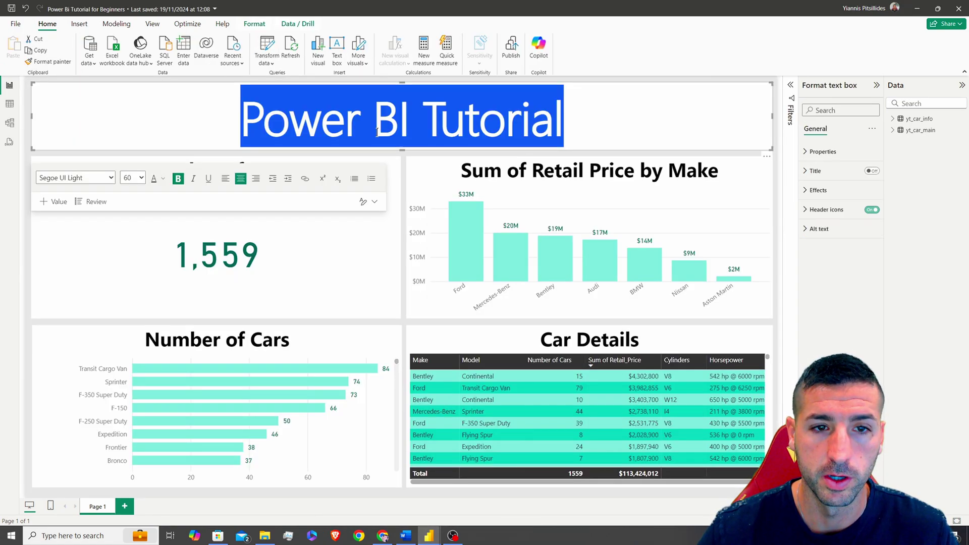
key("alt+Tab")
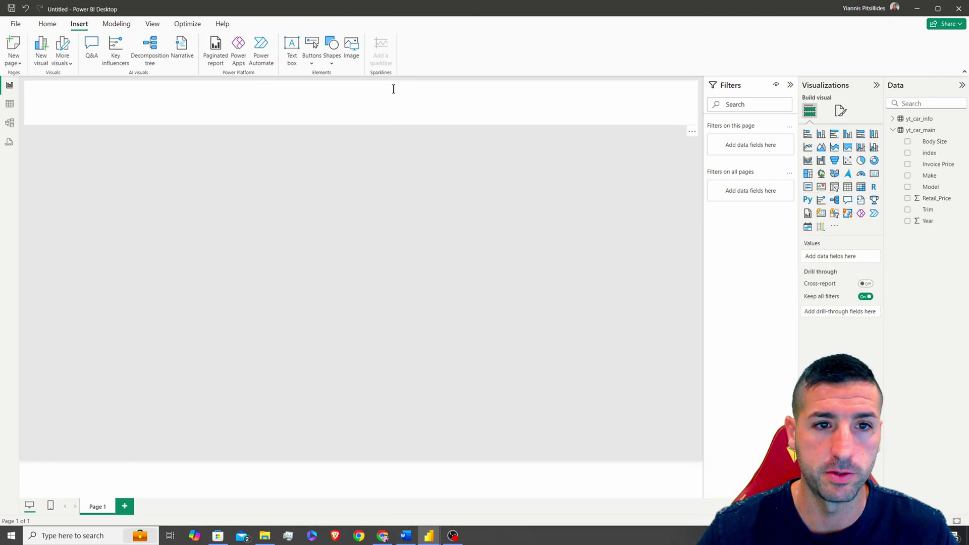
key("ctrl+v")
Center the "Power BI Tutorial" title and increase the text box height to make room for the text.
key("ctrl+a")
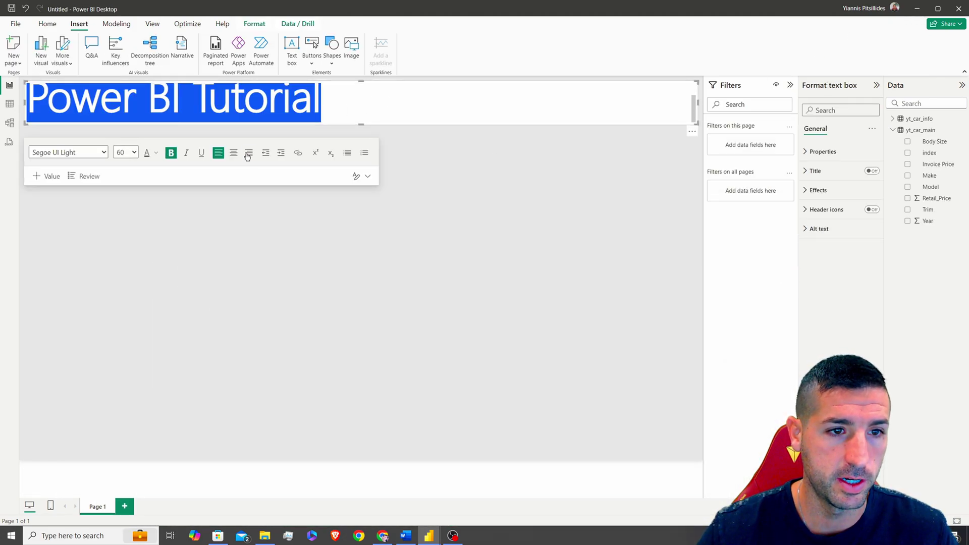
left_click(237, 156)
left_click_drag(365, 124, 359, 134)
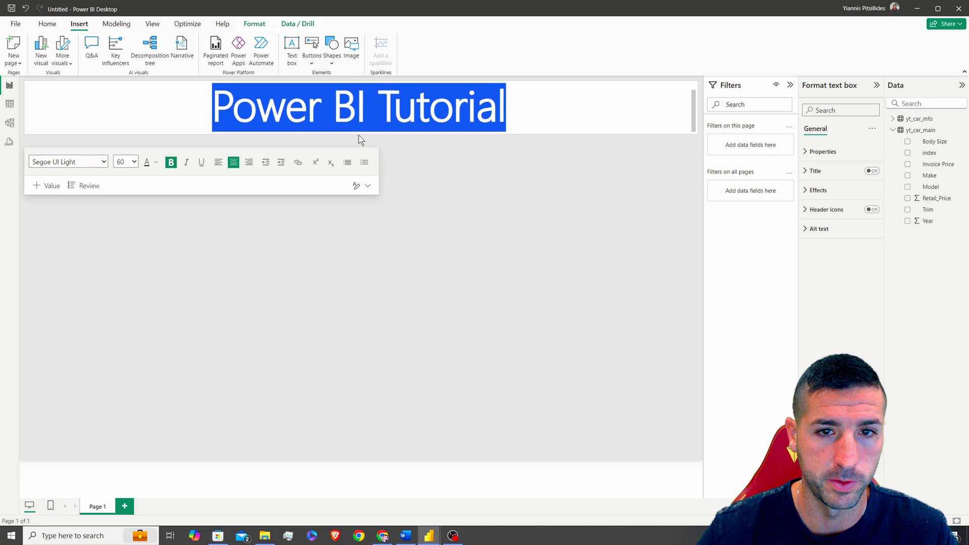
left_click(562, 179)
left_click(394, 107)
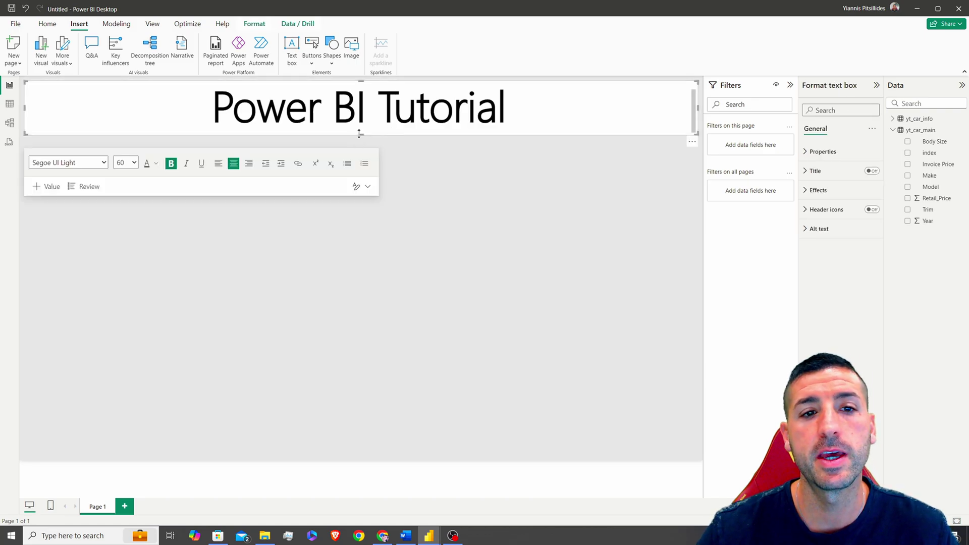
left_click_drag(362, 135, 363, 137)
left_click(487, 173)
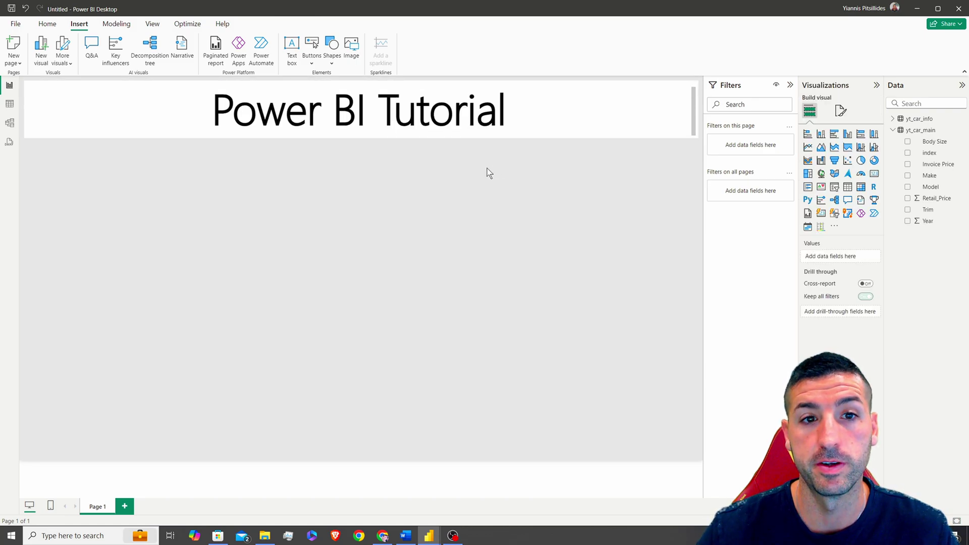
Insert the picture "pngwing.com (7)" from the folder "27. Power BI Tutorial for Beginners" onto the page.
left_click(351, 48)
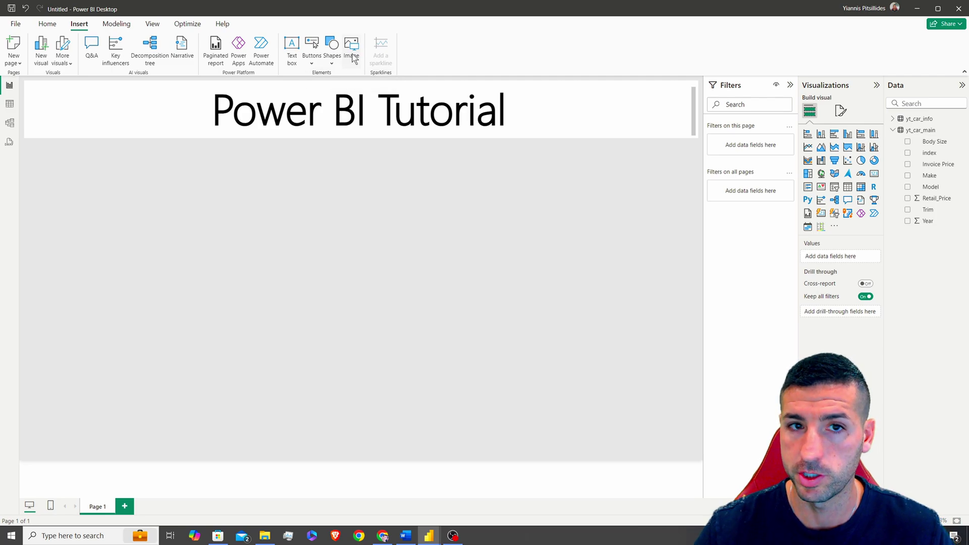
left_click(404, 193)
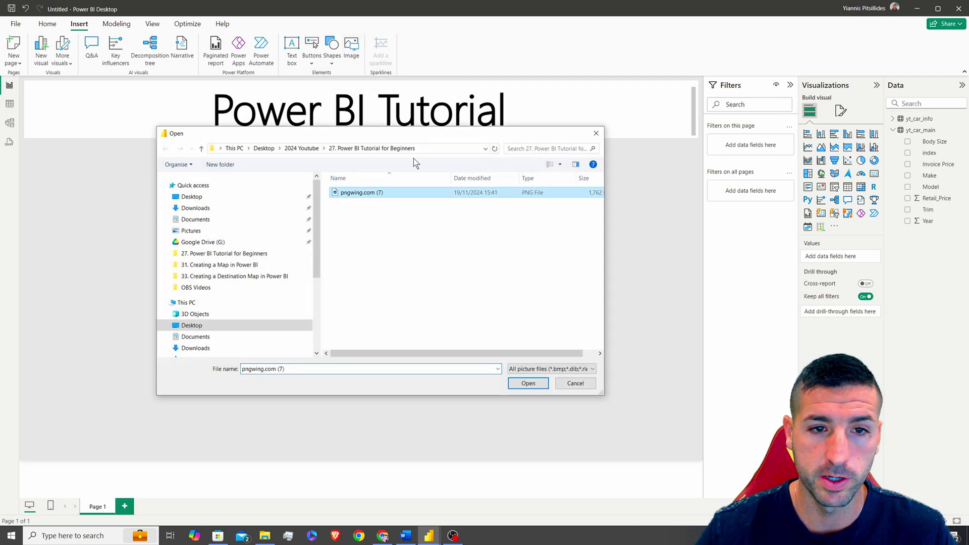
left_click(528, 383)
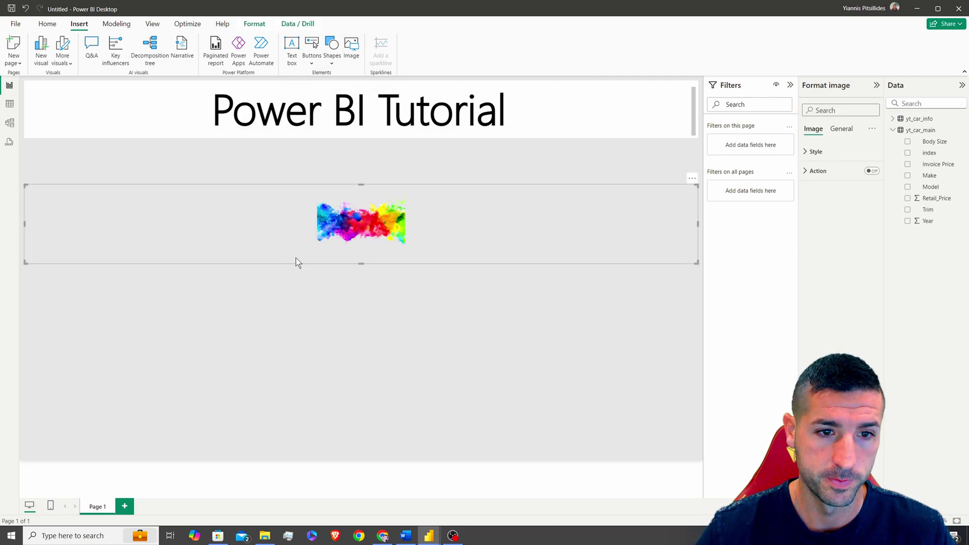
Shrink the multicolored picture's frame and place it at the right end of the title text box, matching the box's height.
left_click_drag(25, 262, 336, 226)
left_click_drag(518, 228, 517, 255)
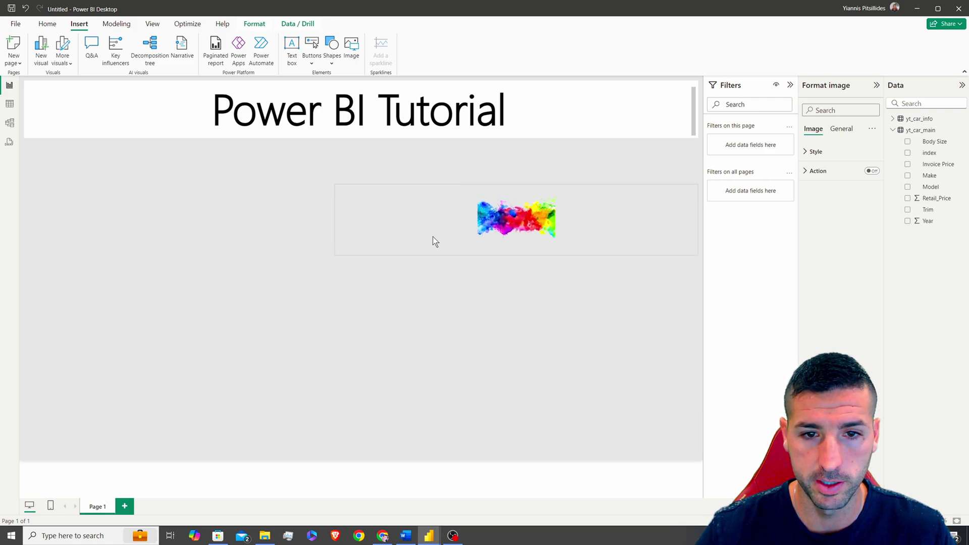
left_click_drag(335, 219, 627, 112)
left_click_drag(642, 145, 643, 139)
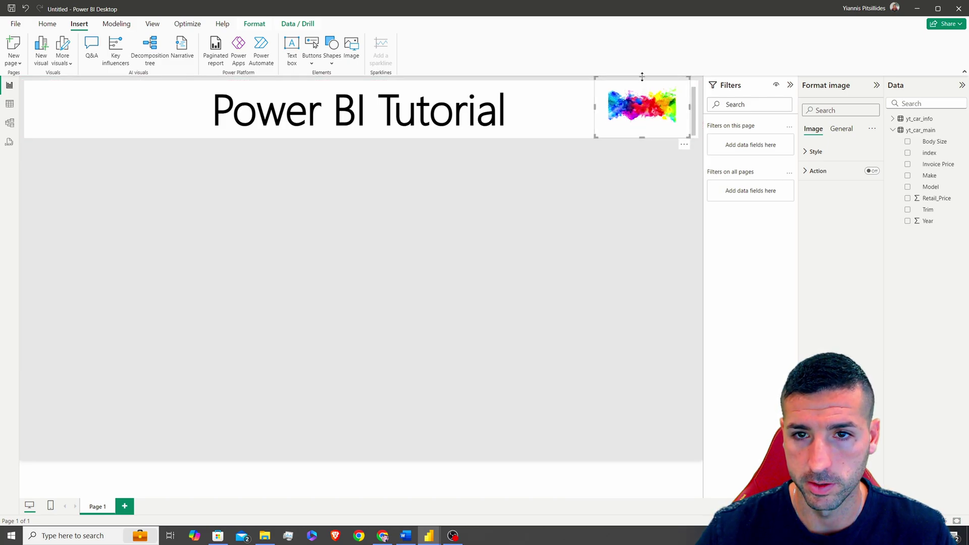
left_click_drag(642, 76, 643, 82)
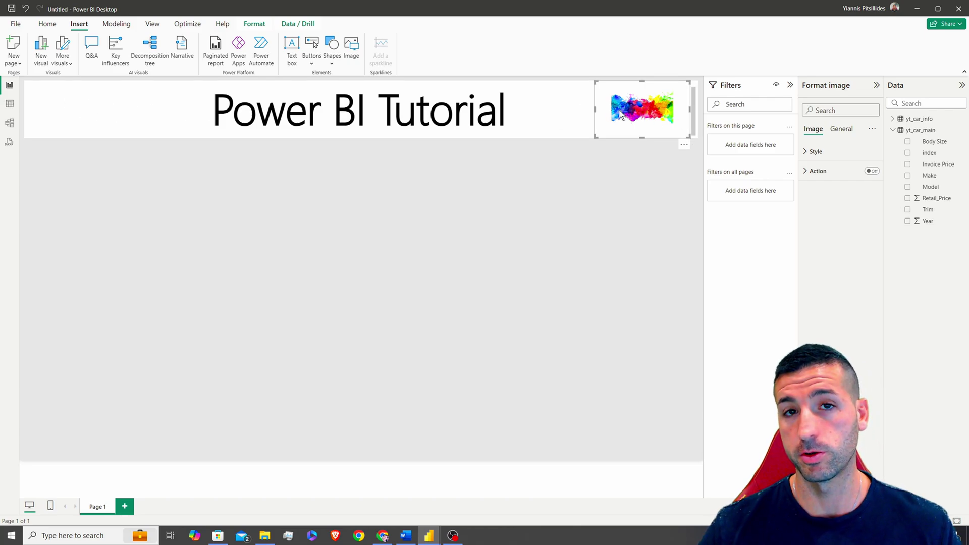
Make the title text box a little taller and extend the picture's frame to the title box's lower and right edges.
left_click(520, 132)
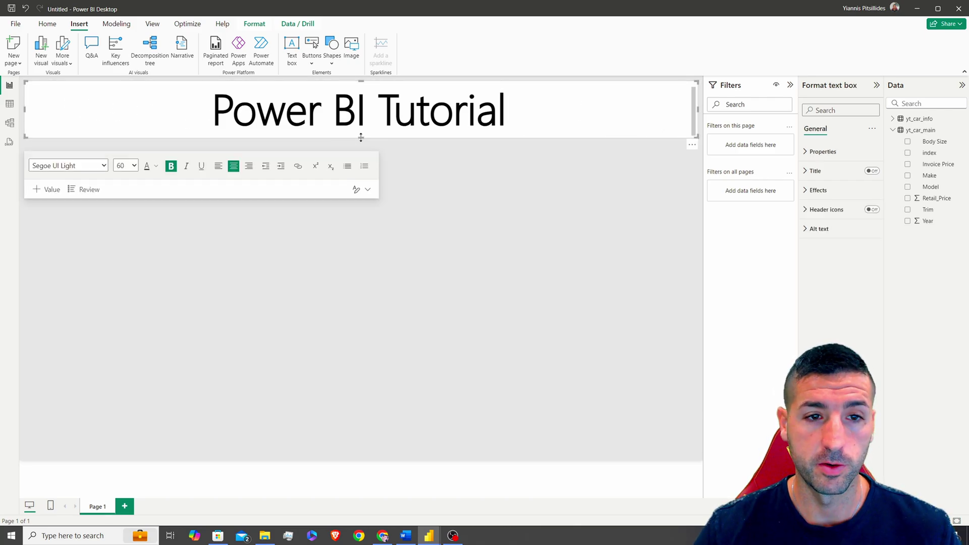
left_click(603, 177)
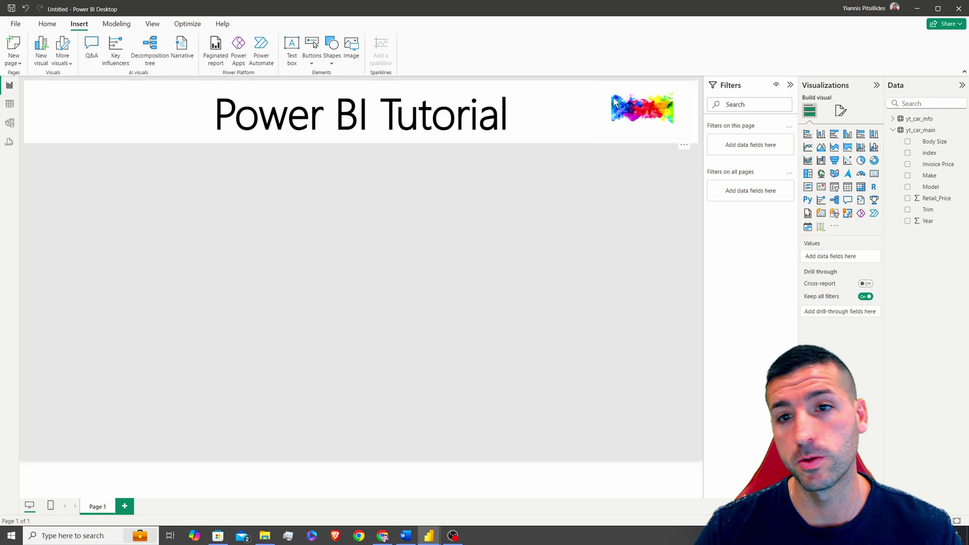
left_click(626, 117)
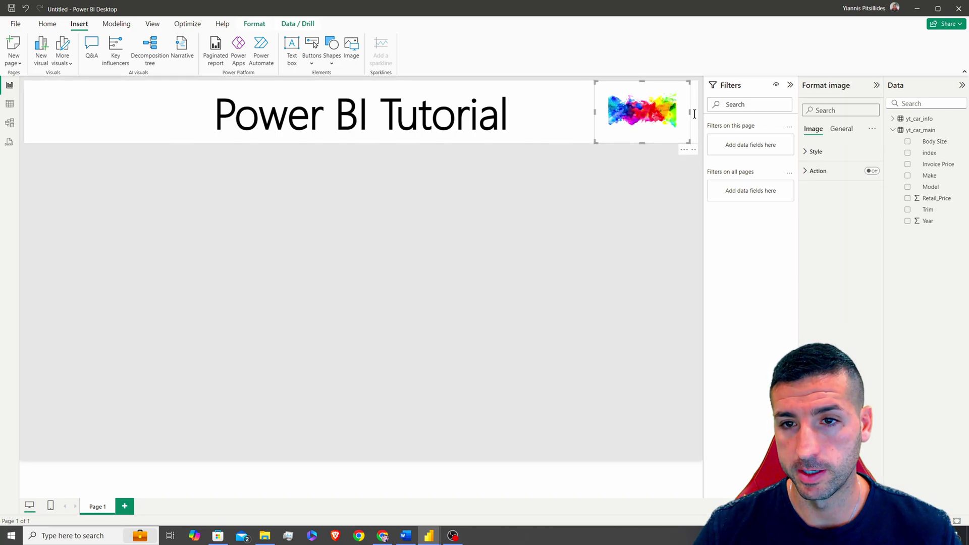
left_click_drag(691, 112, 698, 113)
Try Fit scaling on the multicolored picture and set its scaling to the option that fills the whole frame.
left_click(826, 152)
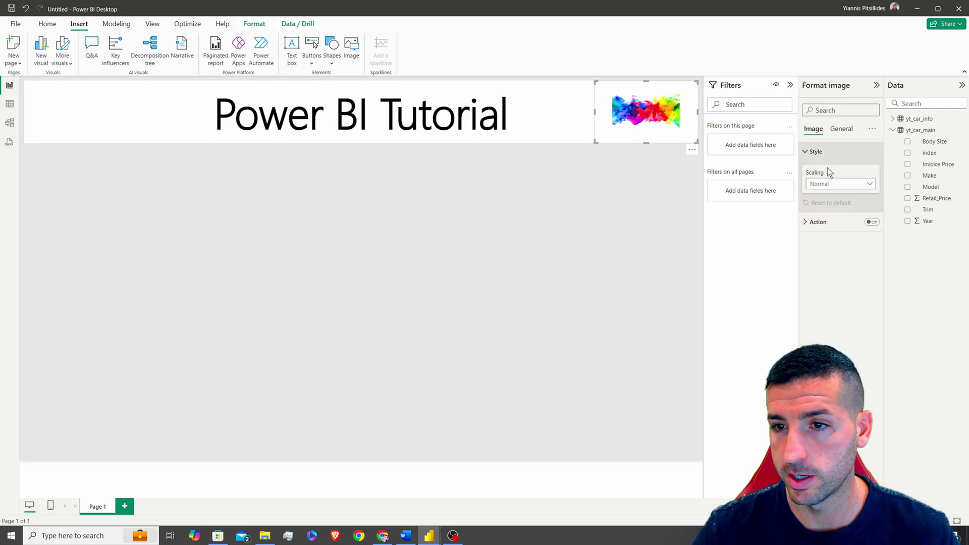
left_click(841, 184)
left_click(830, 208)
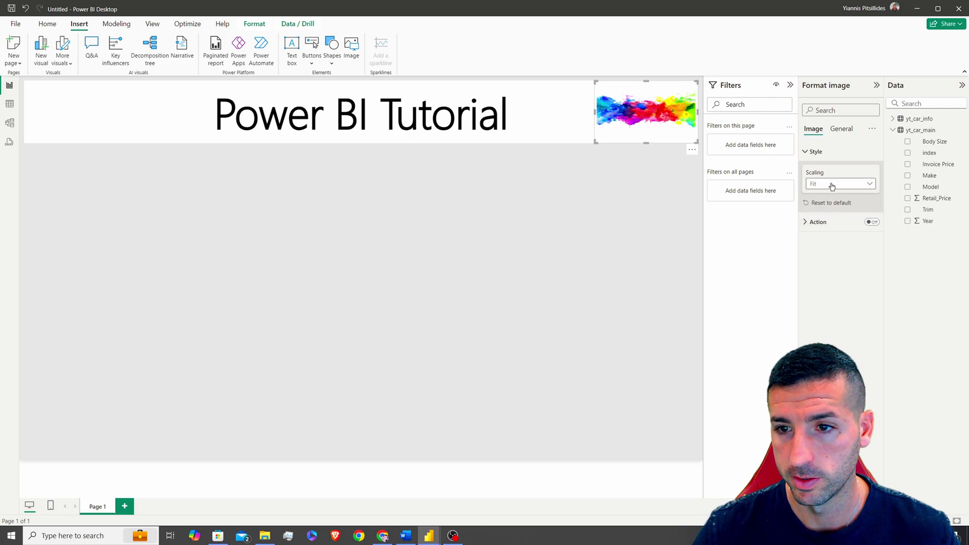
left_click(831, 184)
left_click(828, 218)
left_click(575, 205)
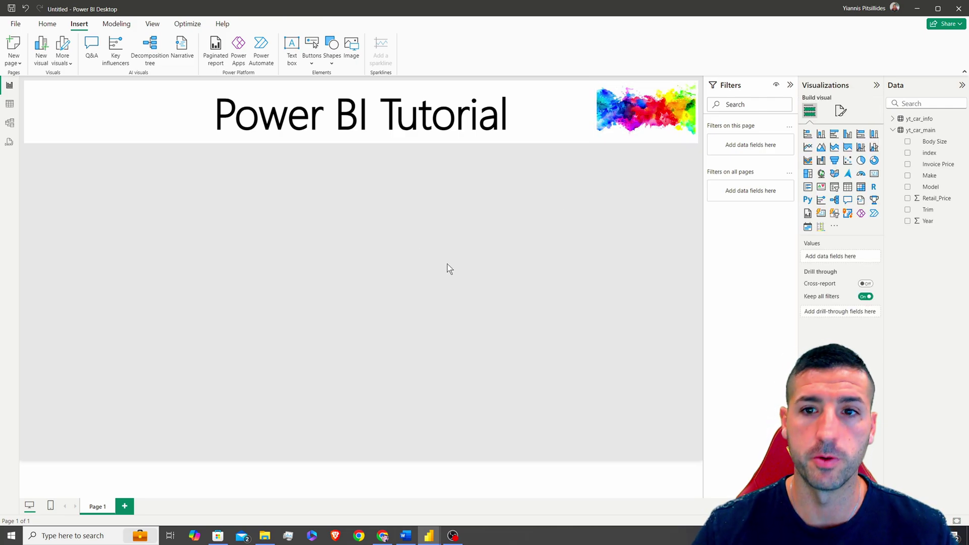
Collapse the Filters pane, insert a card visual and size it to fill about half the page width directly below the title.
left_click(790, 86)
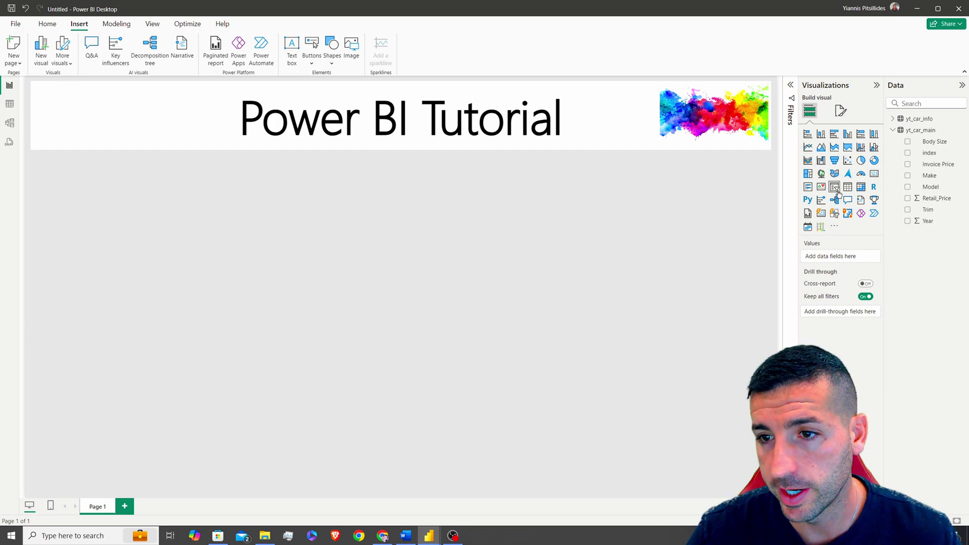
left_click(874, 174)
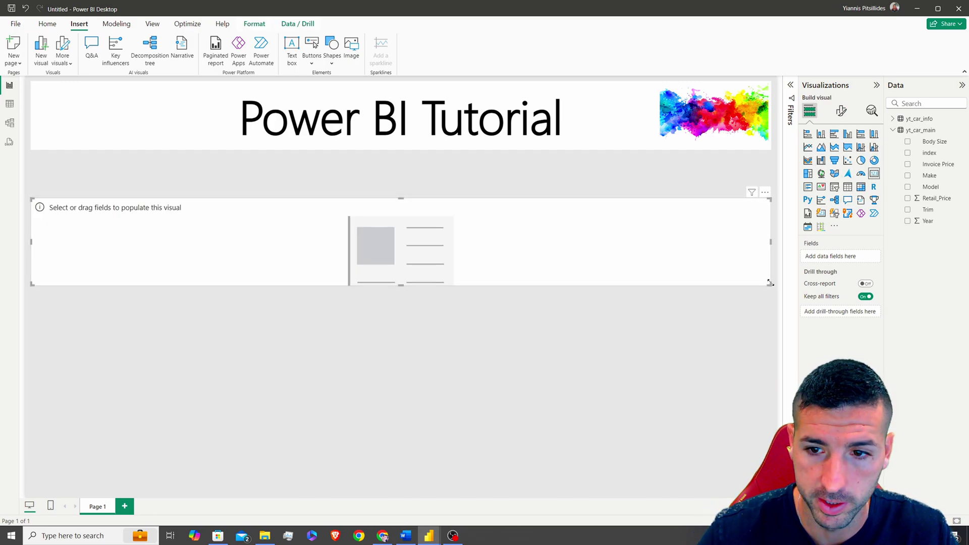
left_click_drag(770, 284, 285, 353)
left_click_drag(200, 265, 202, 227)
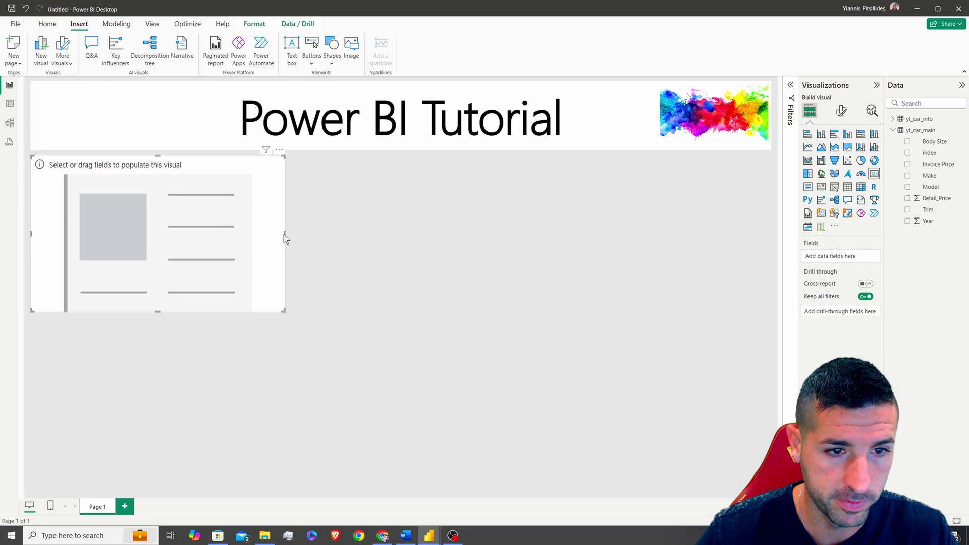
left_click_drag(284, 235, 397, 234)
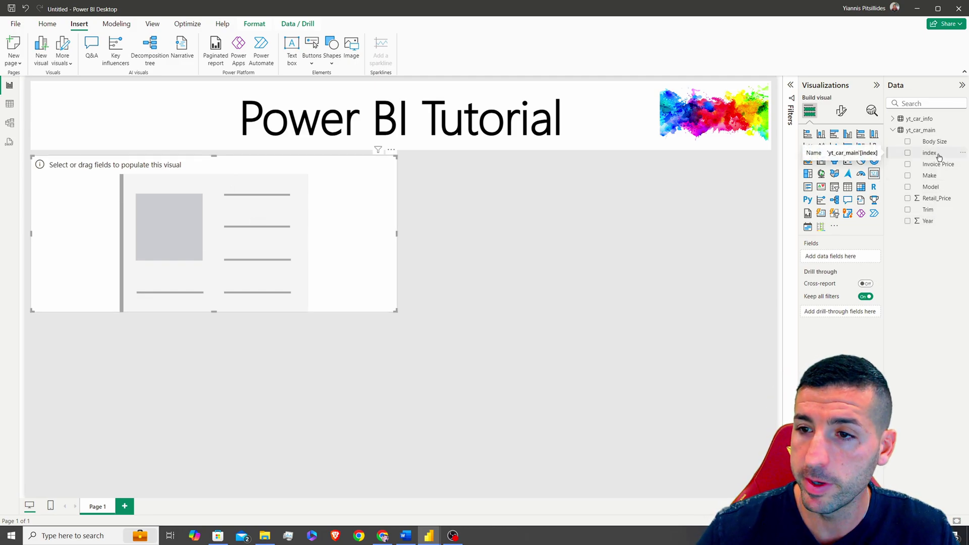
Add the index field of yt_car_main to the card and summarize it as Count (Distinct).
left_click_drag(938, 157, 834, 260)
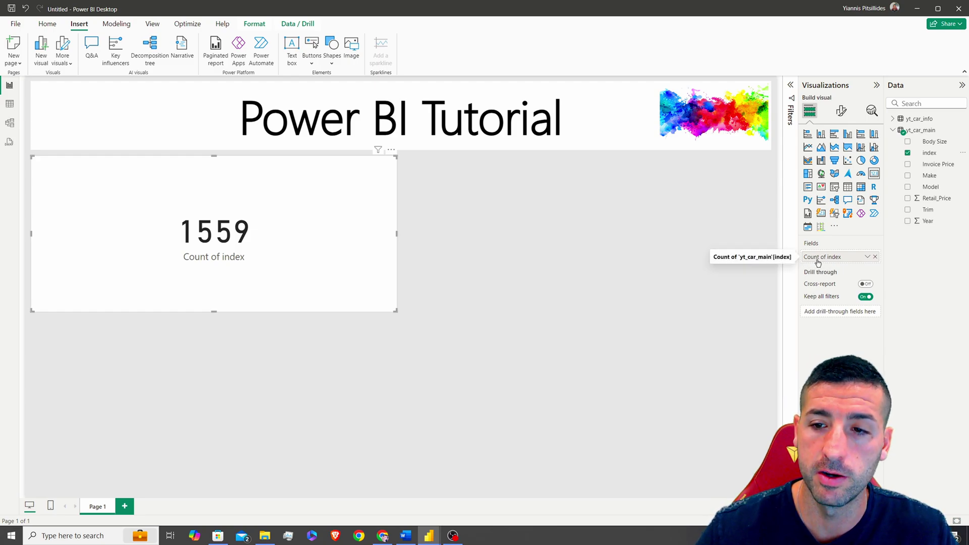
left_click(868, 257)
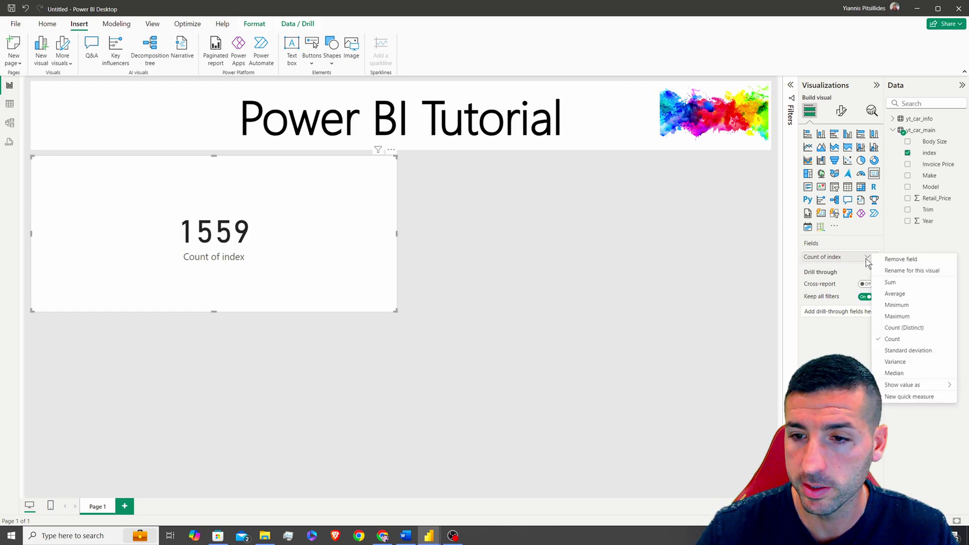
left_click(917, 329)
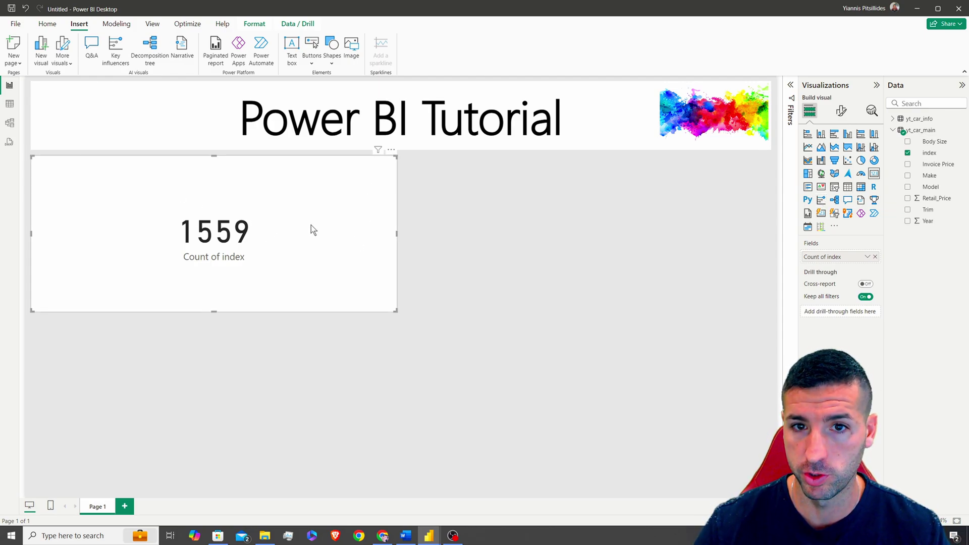
Change the color of the card's callout value to the dark blue theme color.
left_click(841, 112)
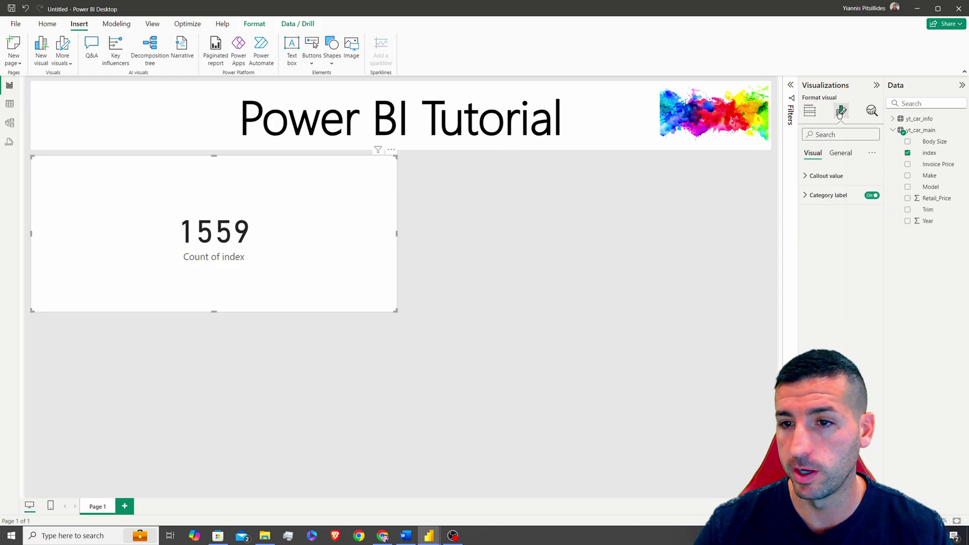
left_click(824, 175)
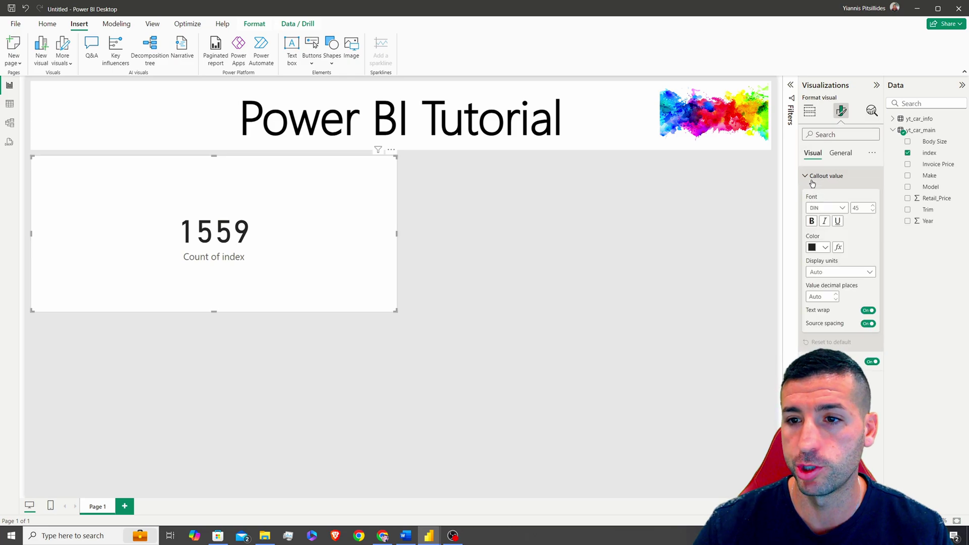
left_click(821, 249)
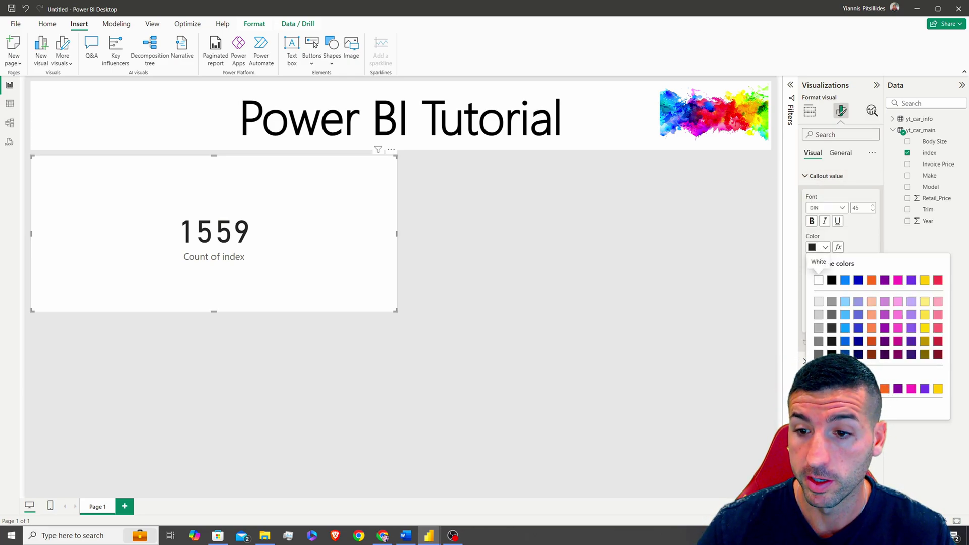
left_click(858, 280)
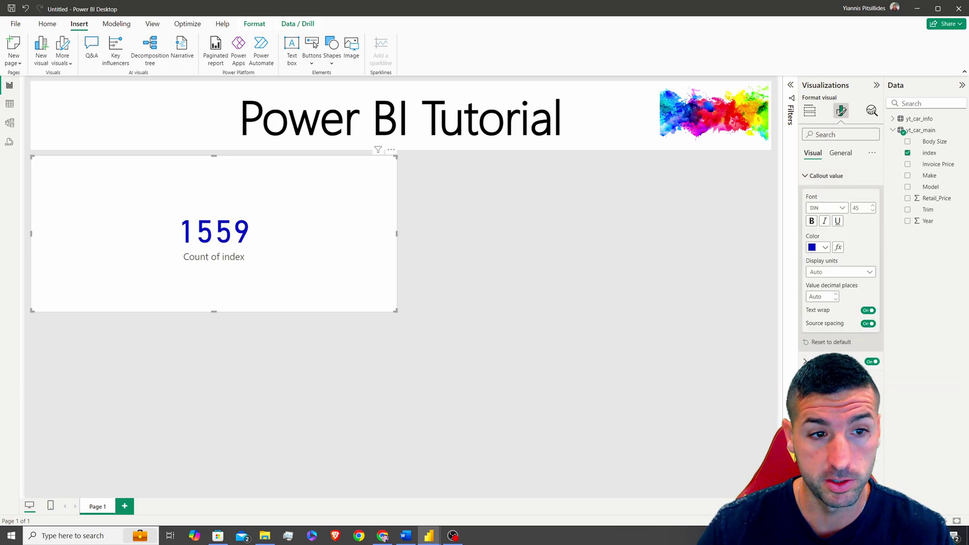
Set the callout value's display units to None and its decimal places to 0.
left_click(823, 274)
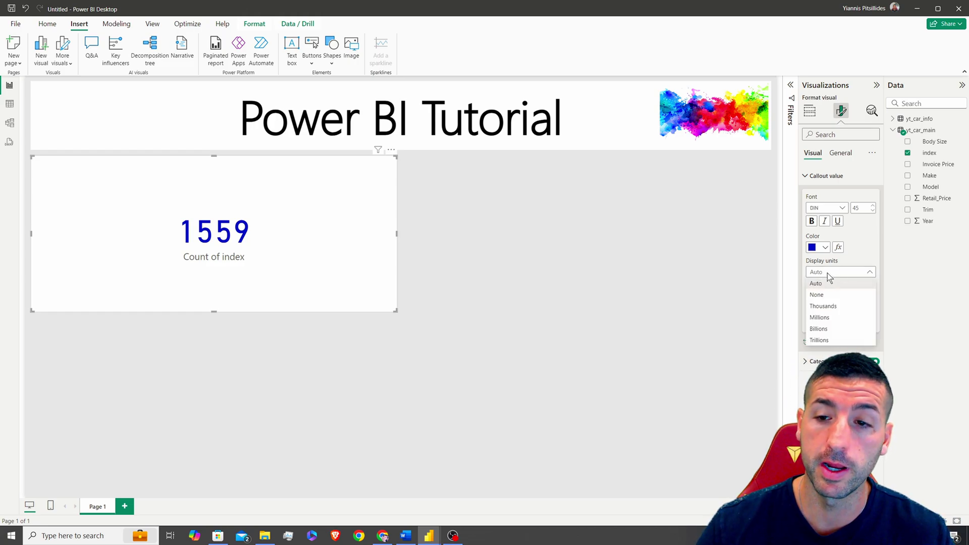
key("Escape")
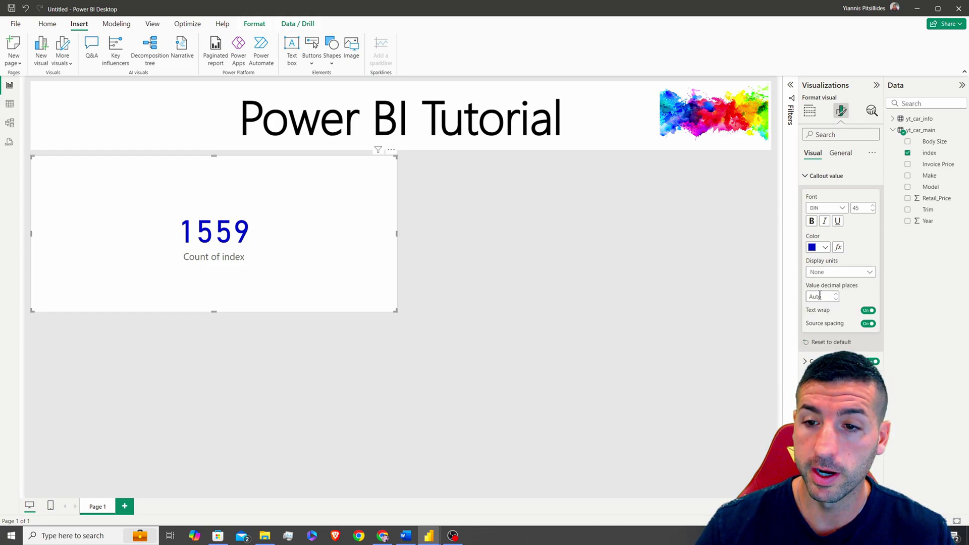
left_click(820, 296)
type("0")
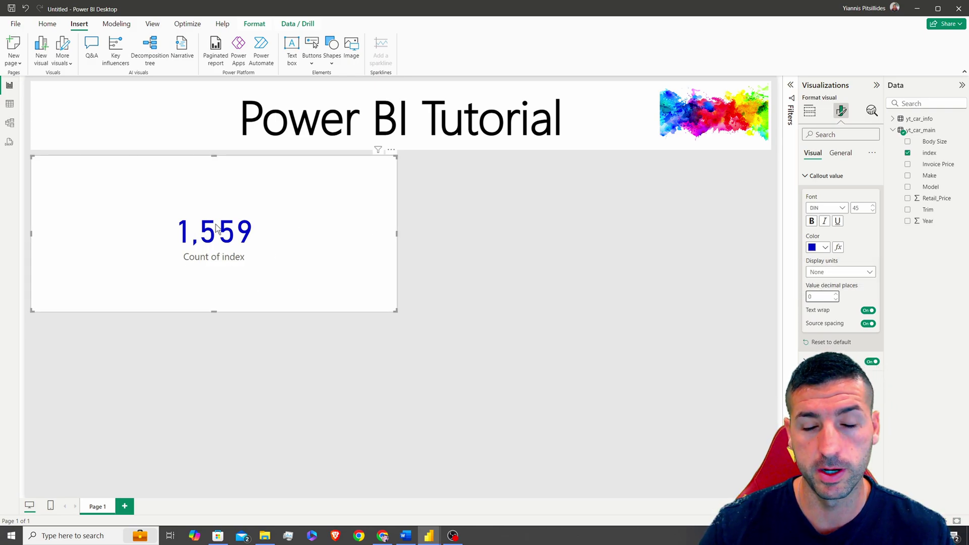
left_click(836, 176)
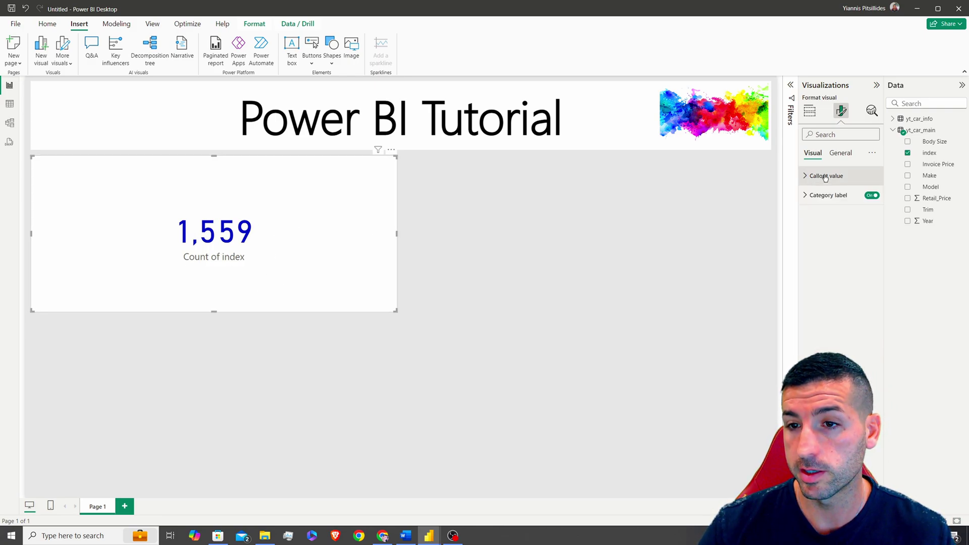
Turn off the card's category label and give the card the title "No. Of Cars".
left_click(872, 196)
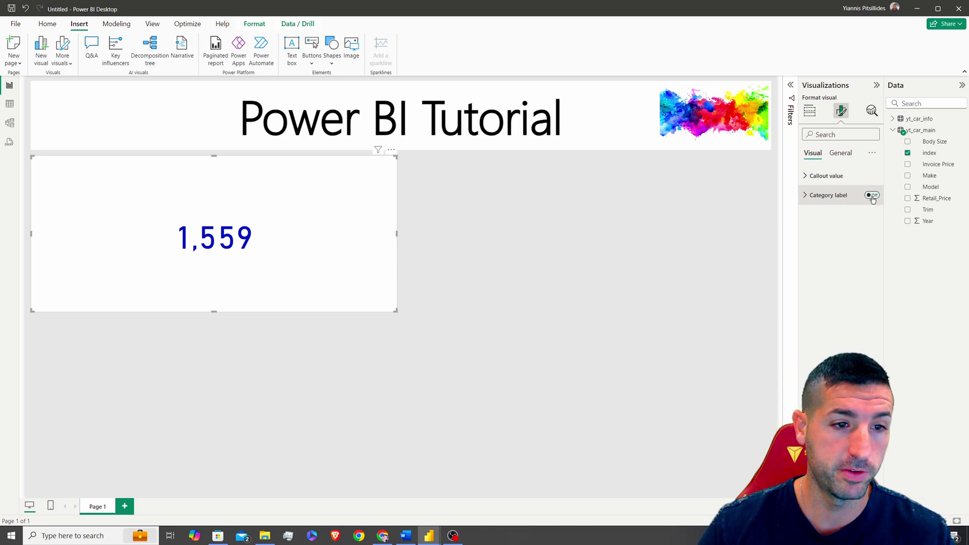
left_click(849, 155)
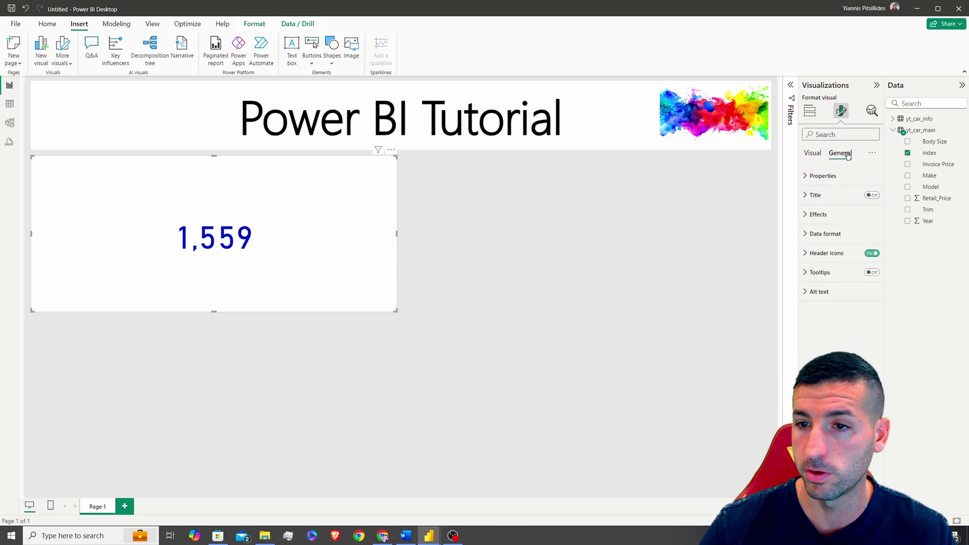
left_click(872, 195)
left_click(837, 200)
left_click(824, 243)
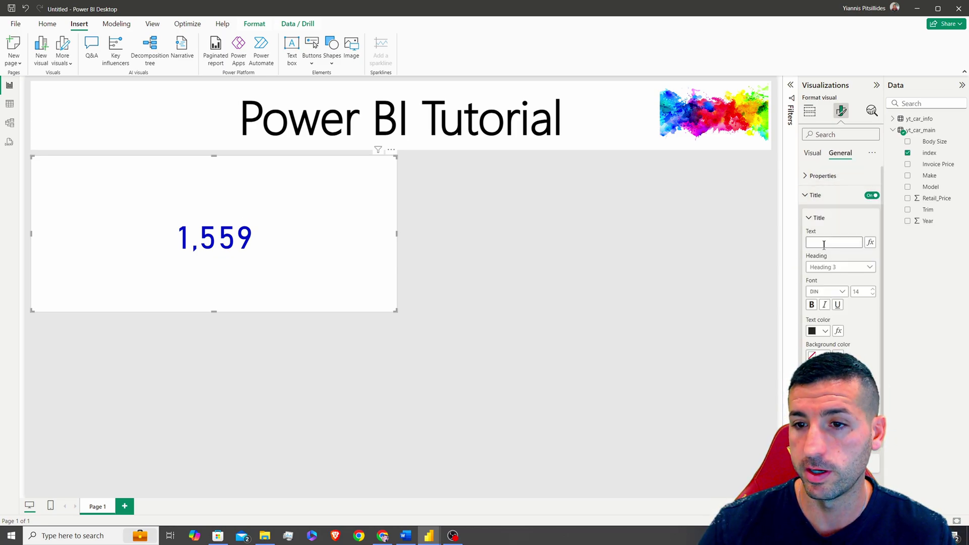
type("No. Of Cars")
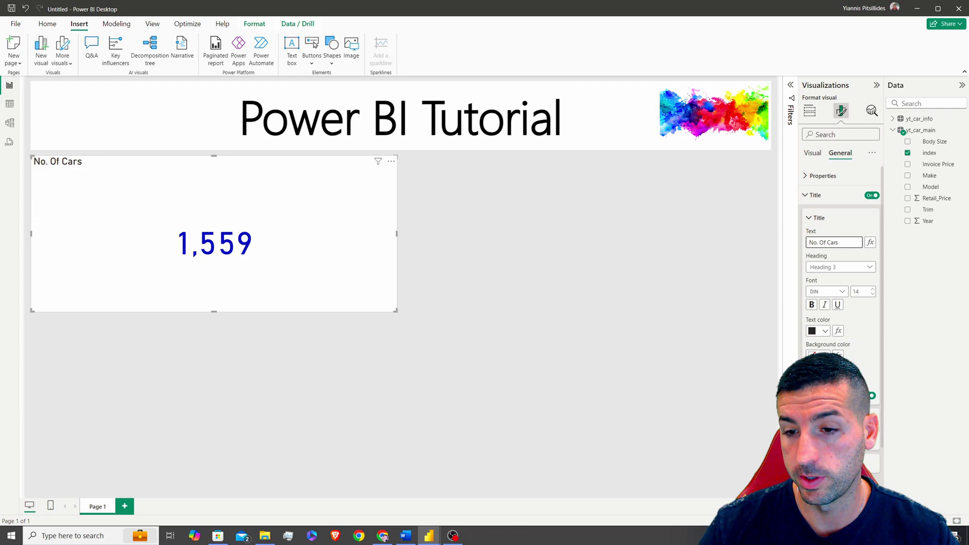
key("Return")
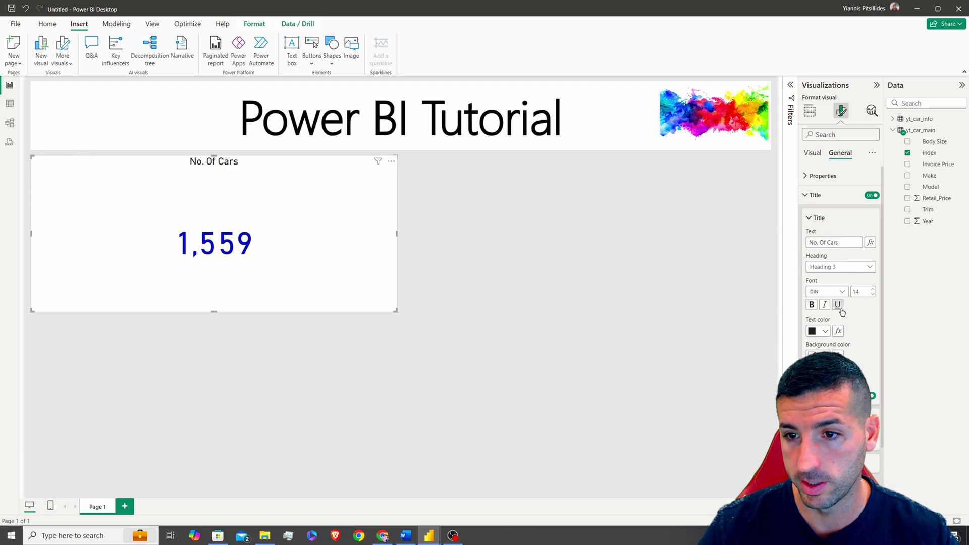
Format the card's title as centered, bold text with font size 18.
left_click(812, 305)
left_click(873, 290)
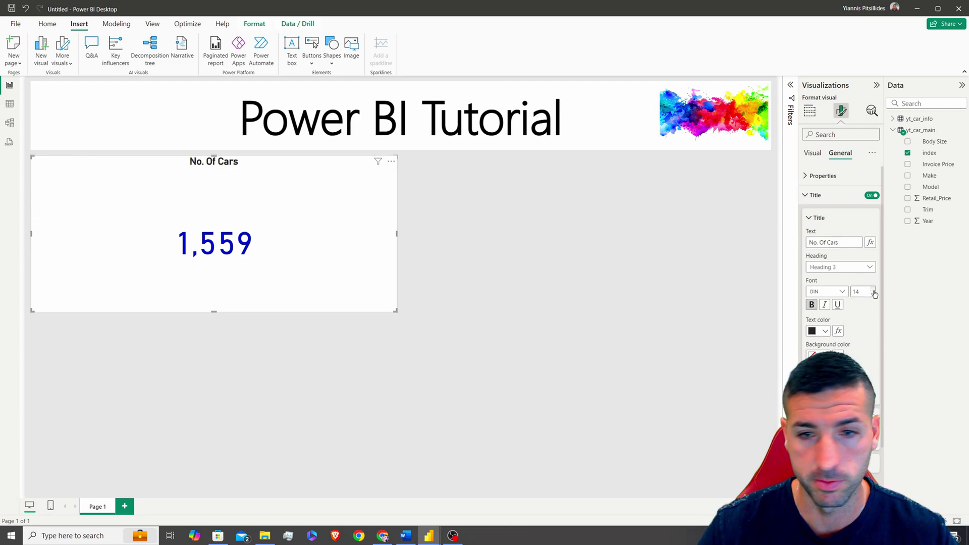
left_click(873, 290)
left_click(873, 290)
left_click(873, 290)
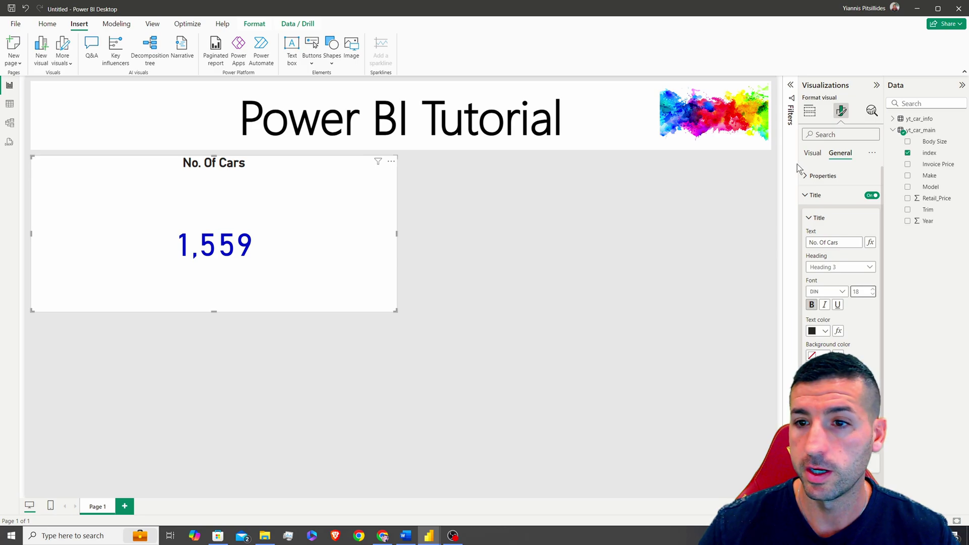
Increase the font size of the card's callout value and deselect the card.
left_click(813, 153)
left_click(826, 176)
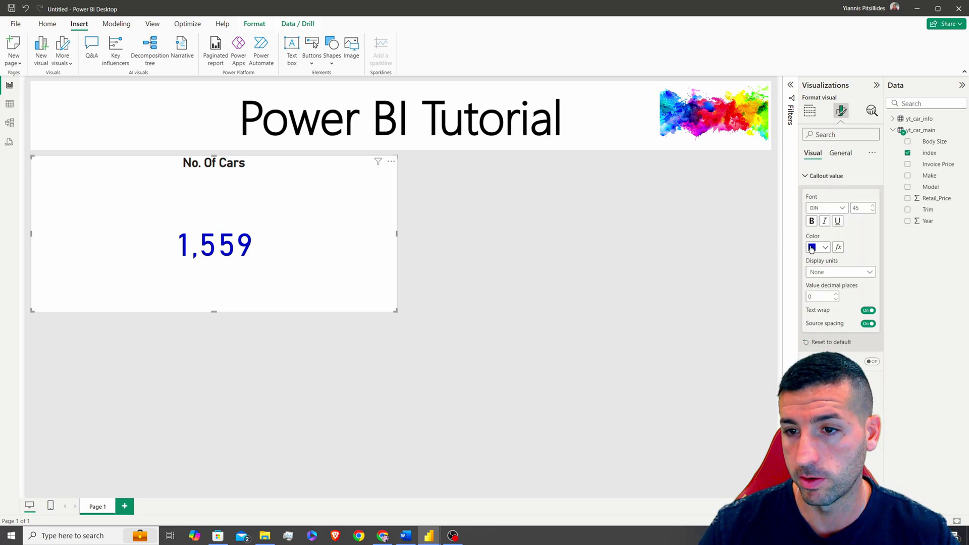
left_click(874, 206)
left_click(413, 206)
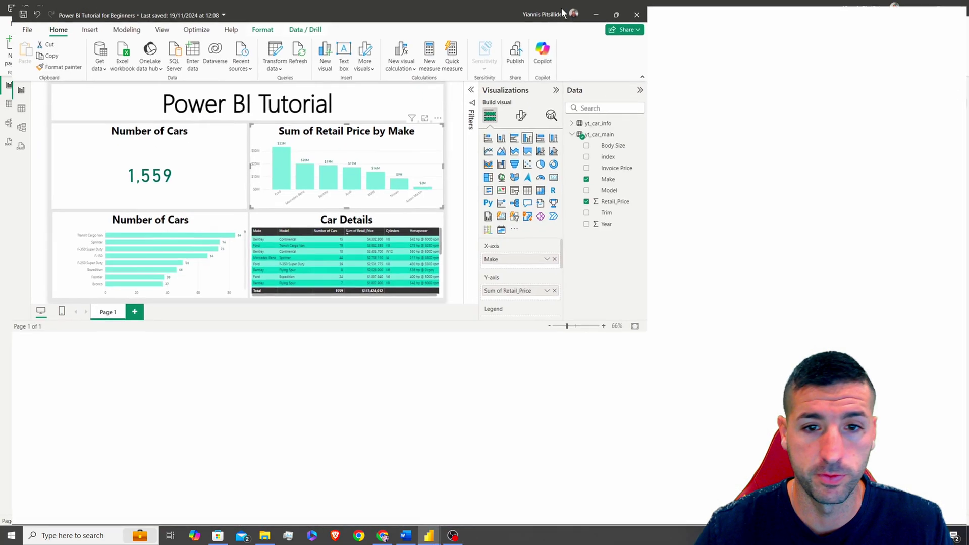
Create a table of Make and Retail_Price from yt_car_main and fit it into the space beside the No. Of Cars card.
double_click(562, 11)
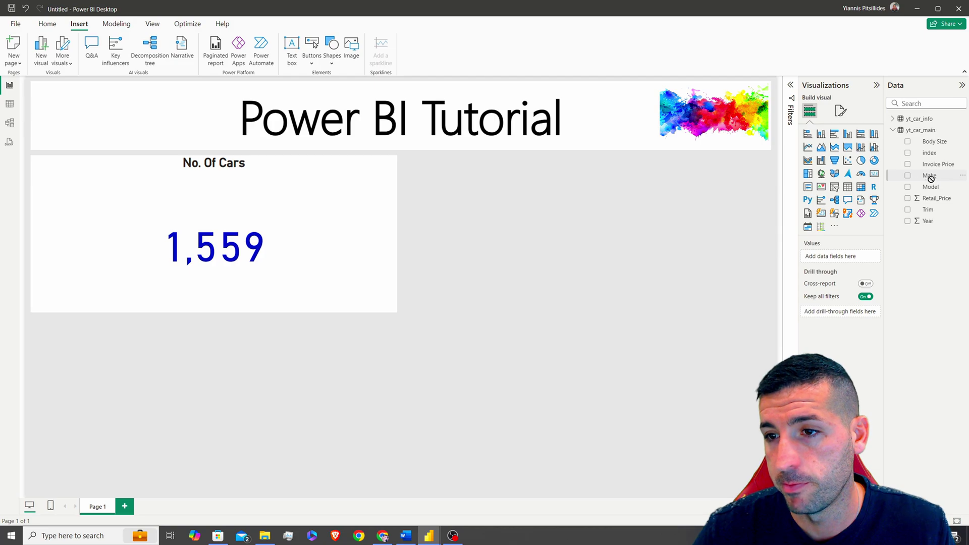
left_click_drag(596, 210, 536, 238)
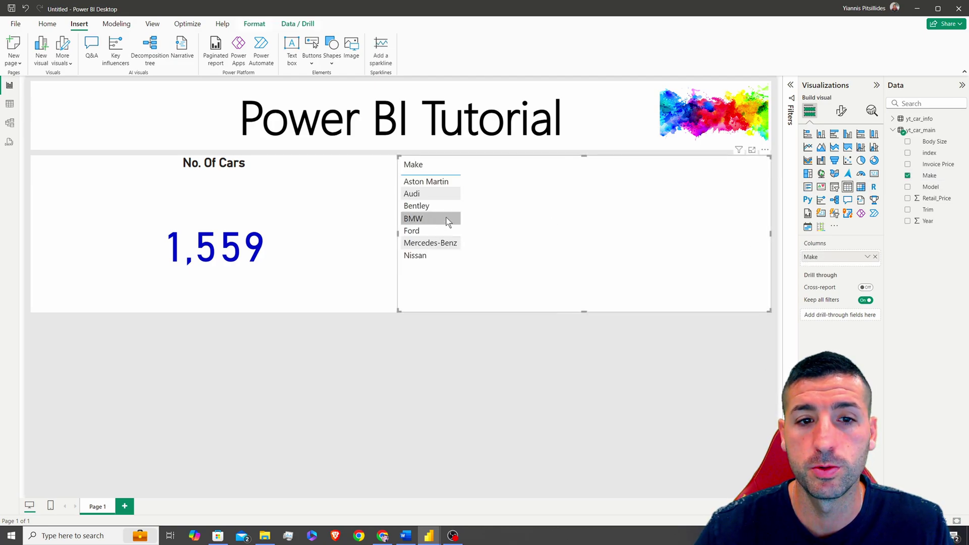
left_click_drag(400, 237, 404, 236)
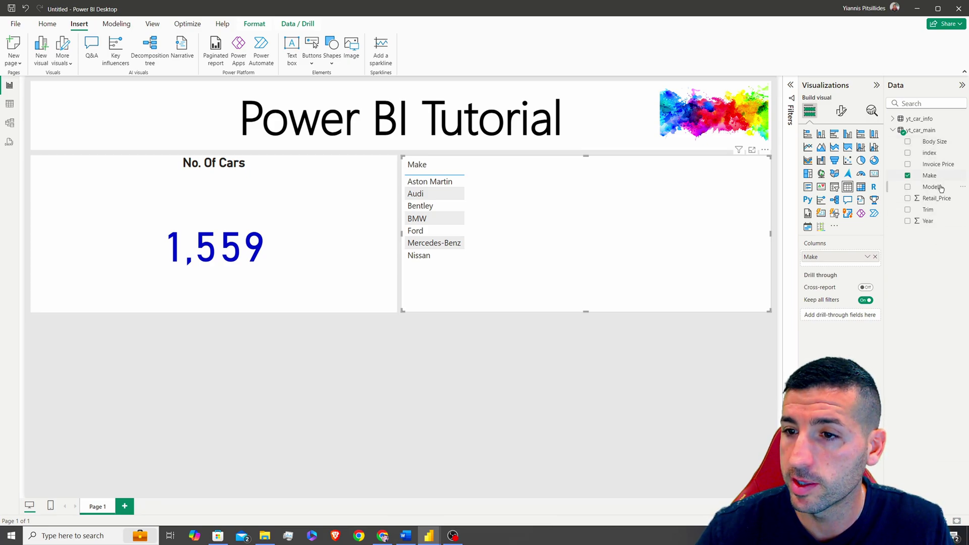
left_click_drag(853, 265, 853, 266)
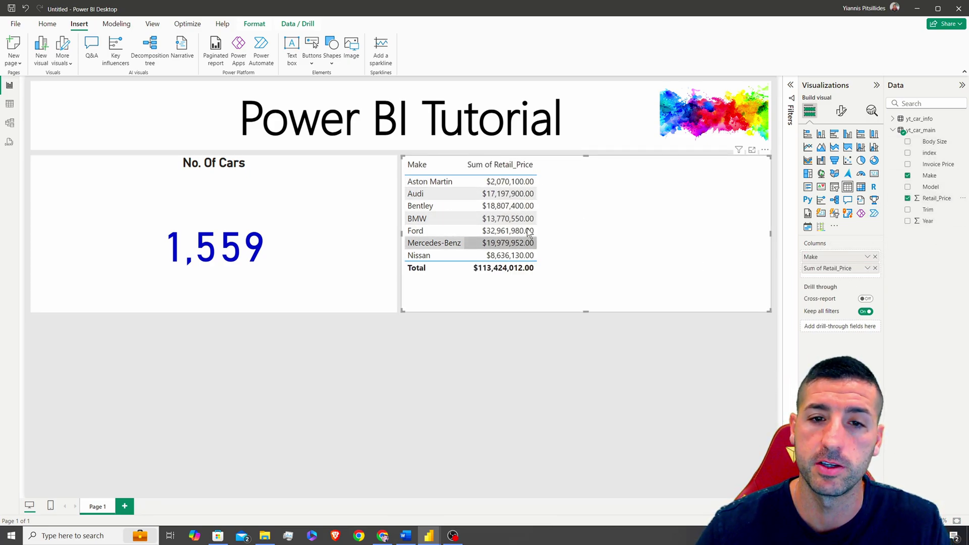
Convert the Make table to a clustered bar chart, also trying out the clustered column and donut chart types.
left_click(834, 134)
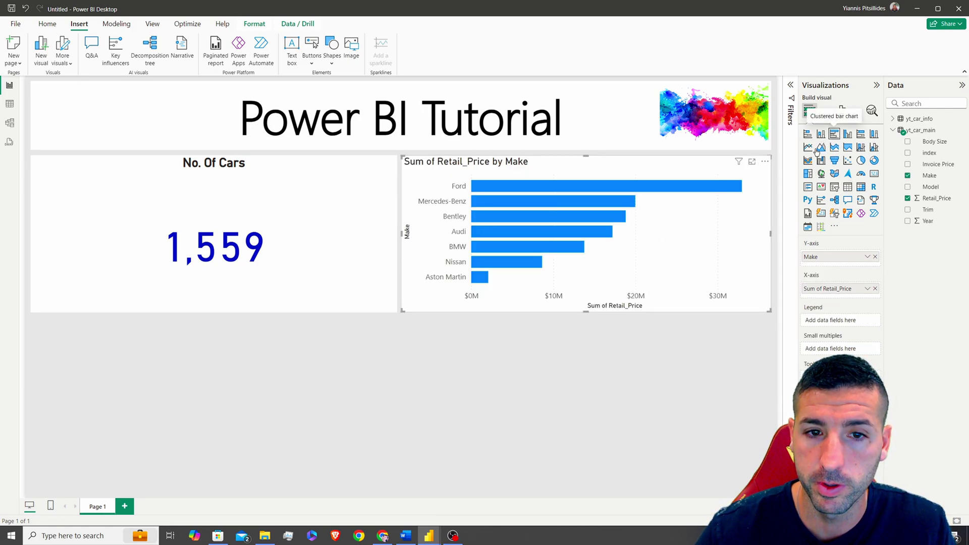
left_click(848, 134)
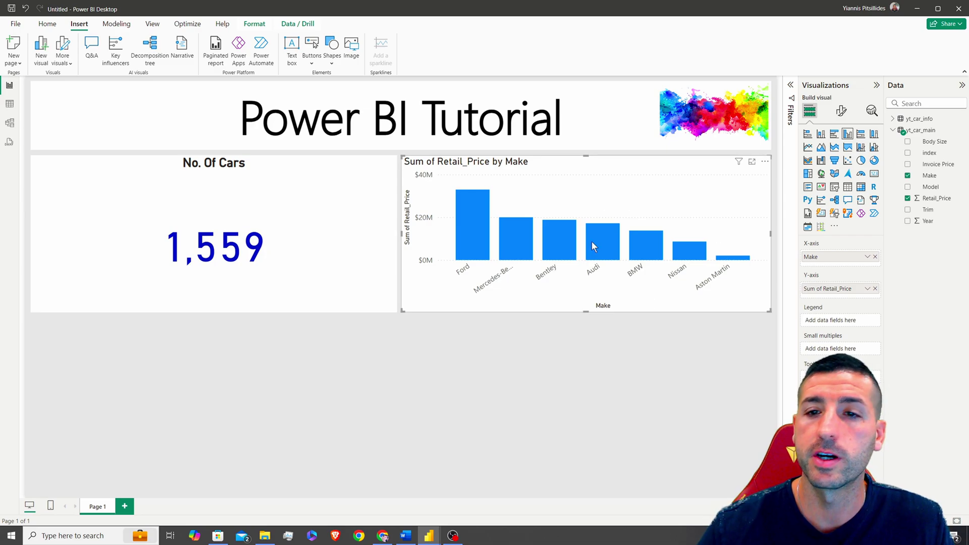
left_click(874, 160)
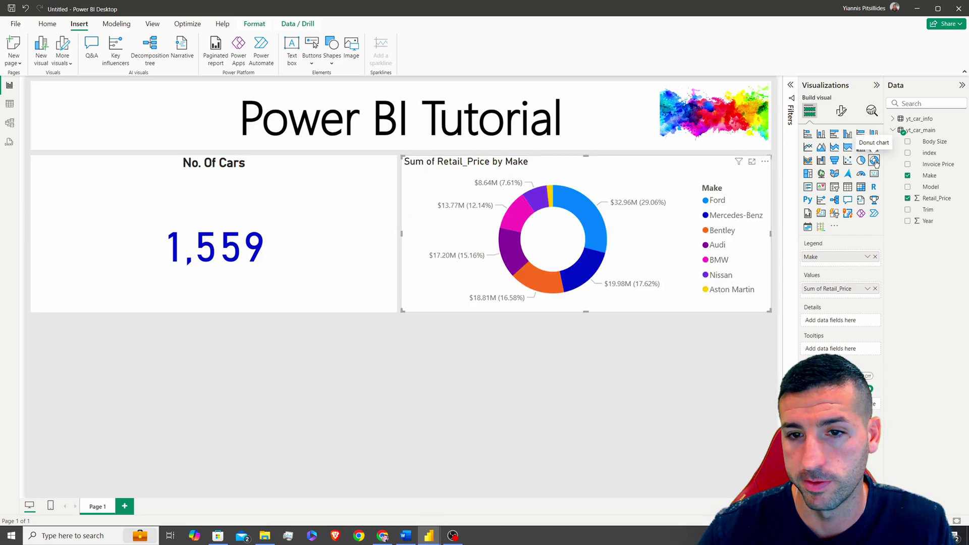
left_click(835, 135)
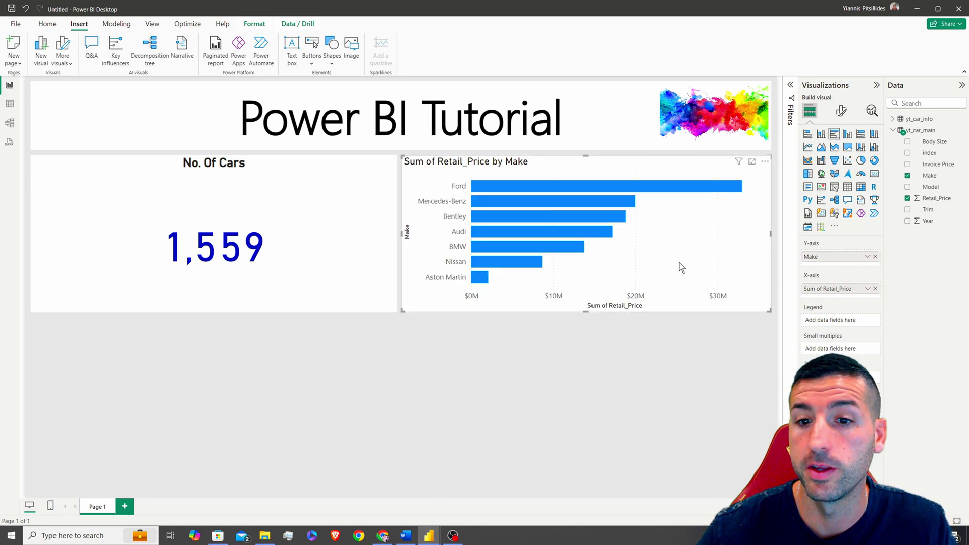
Change the color of the bars in the retail price by make chart to light blue.
left_click(844, 112)
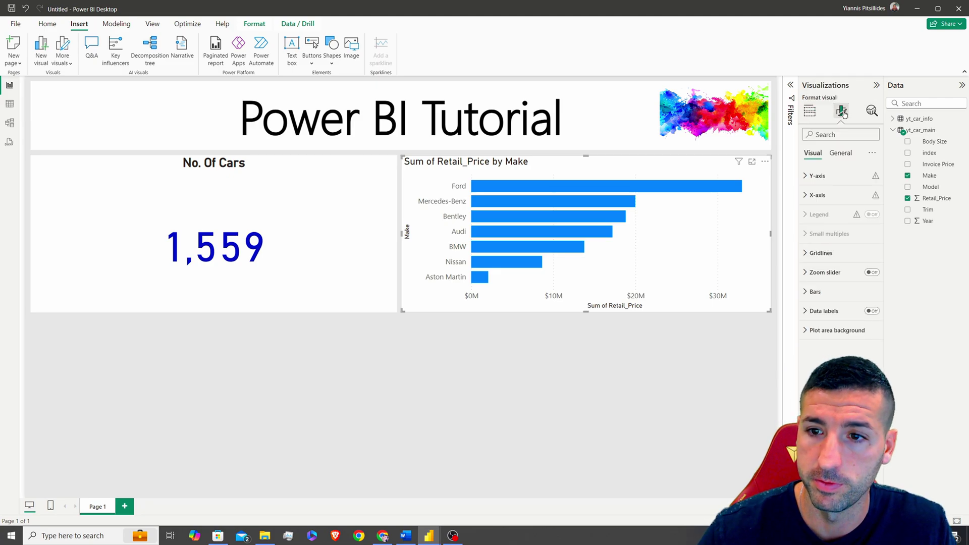
left_click(822, 293)
left_click(821, 394)
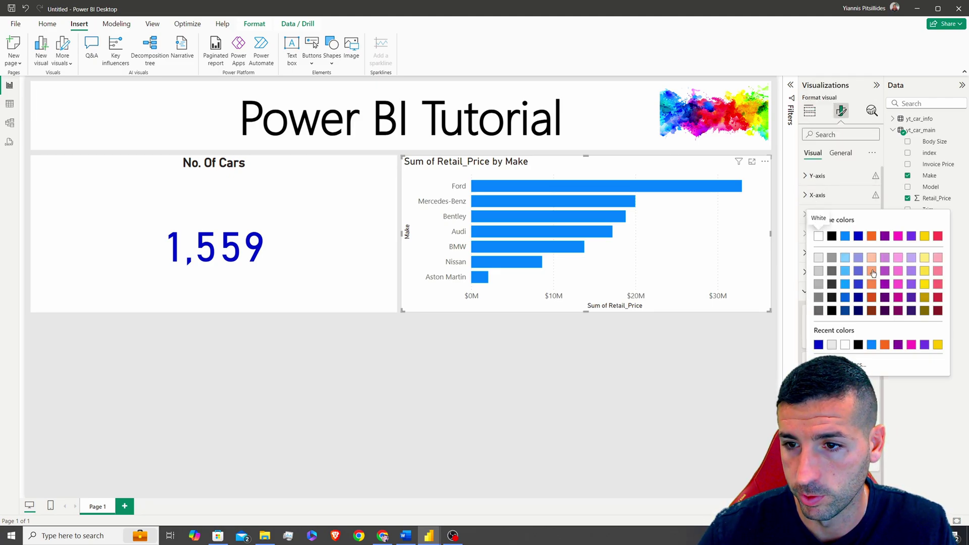
left_click(846, 259)
left_click(817, 293)
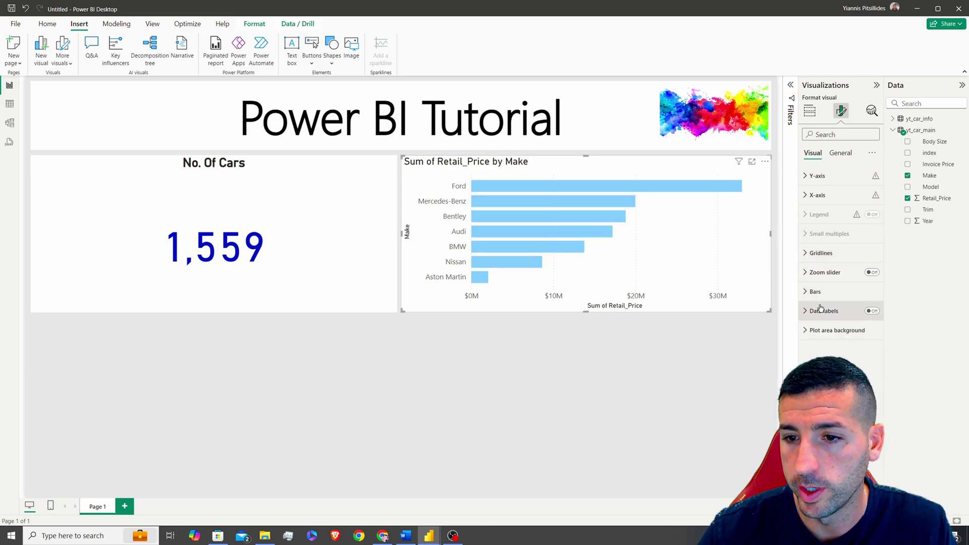
Turn on data labels for the retail price by make bar chart and color their values dark blue.
left_click(872, 311)
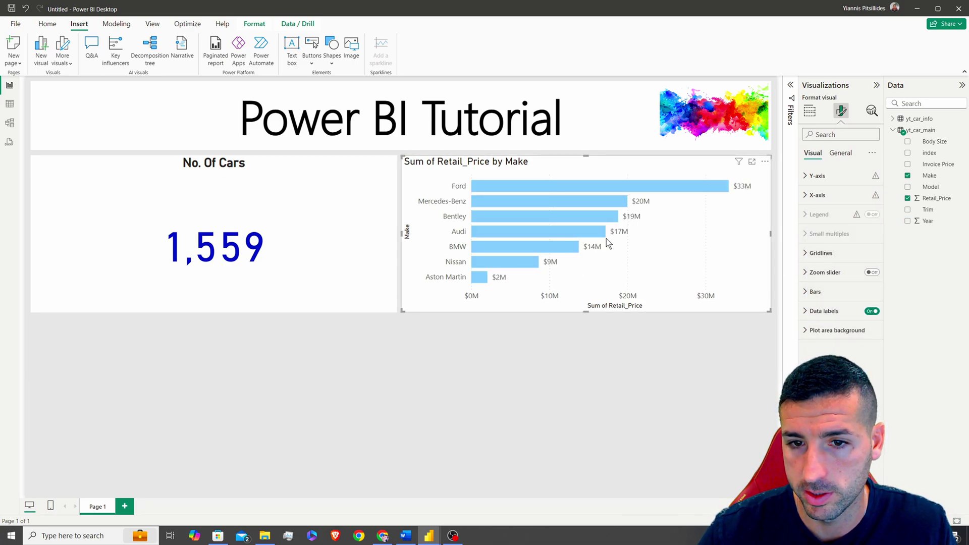
left_click(823, 311)
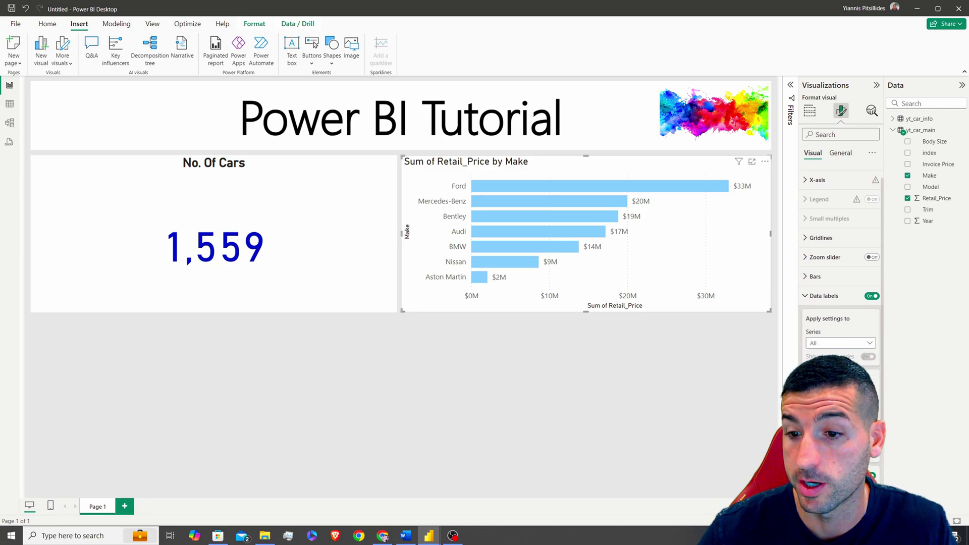
scroll(840, 303, "down", 2)
scroll(840, 303, "down", 2)
left_click(820, 397)
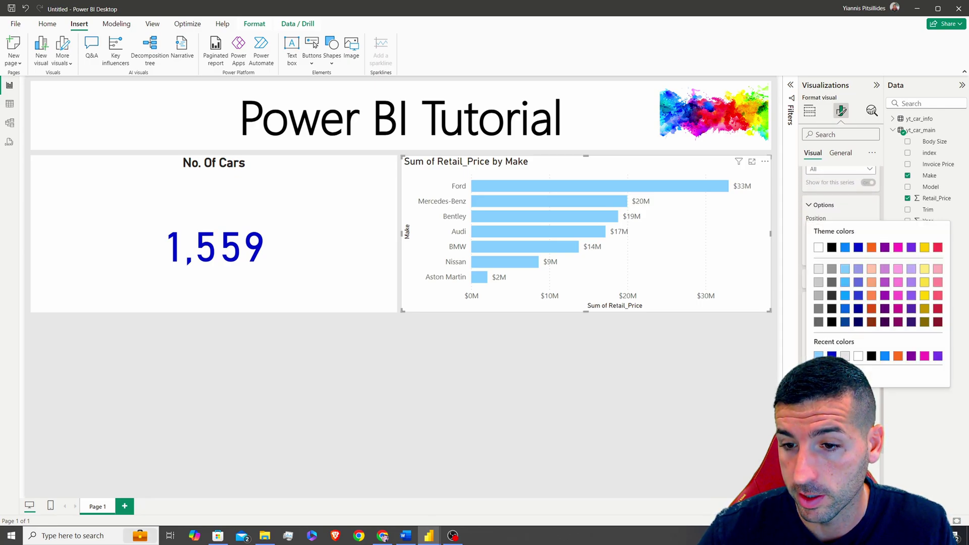
key("Escape")
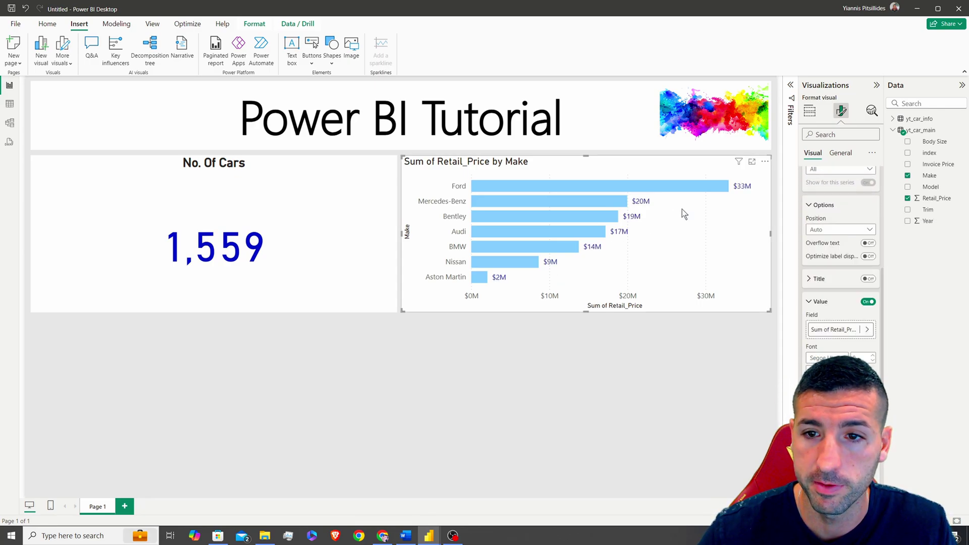
Change the title of the retail price bar chart to Retail Price by Make.
left_click(841, 152)
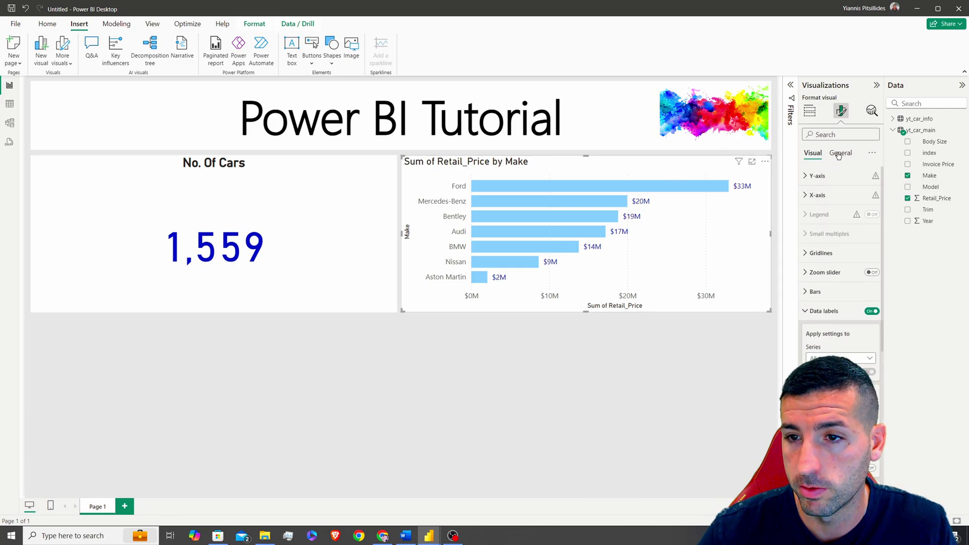
left_click(821, 204)
left_click_drag(830, 243, 789, 243)
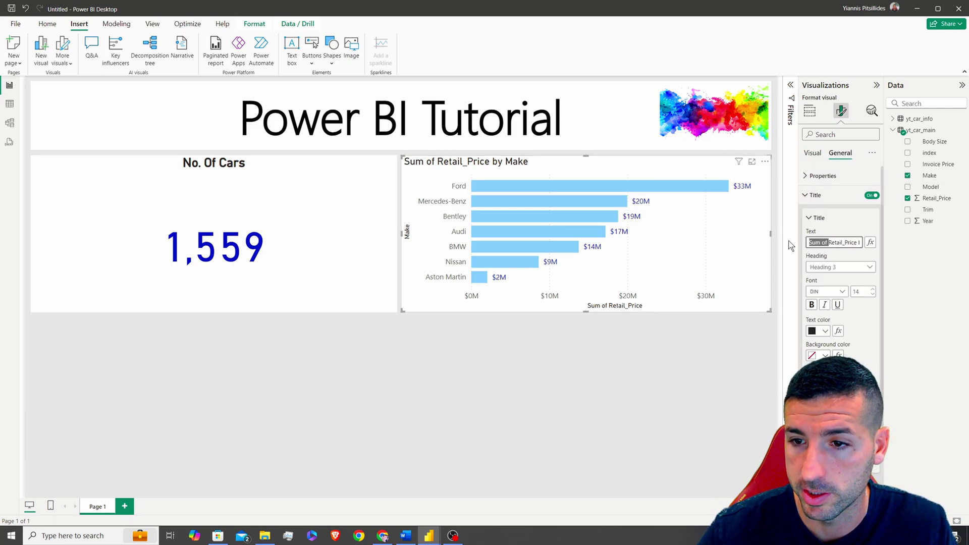
key("BackSpace")
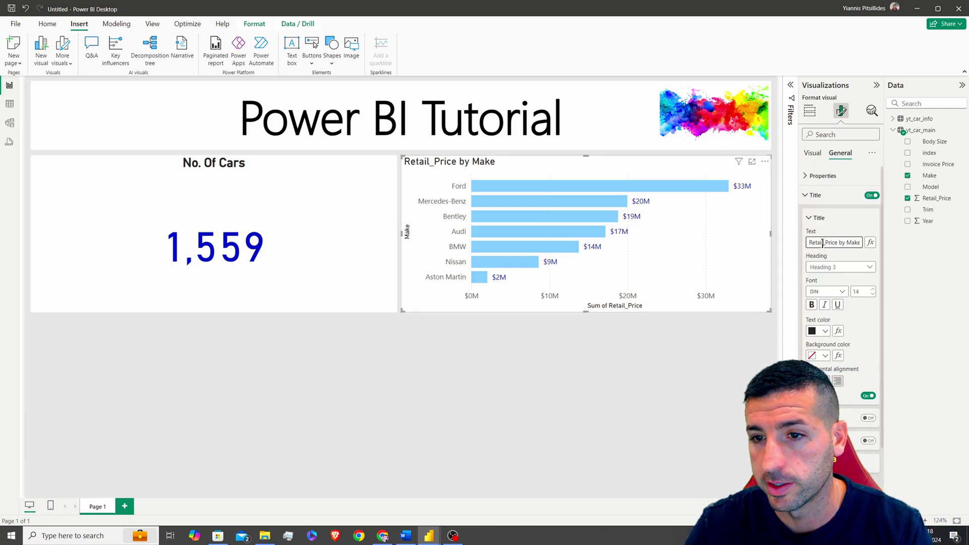
key("Delete")
key("Delete")
key("Return")
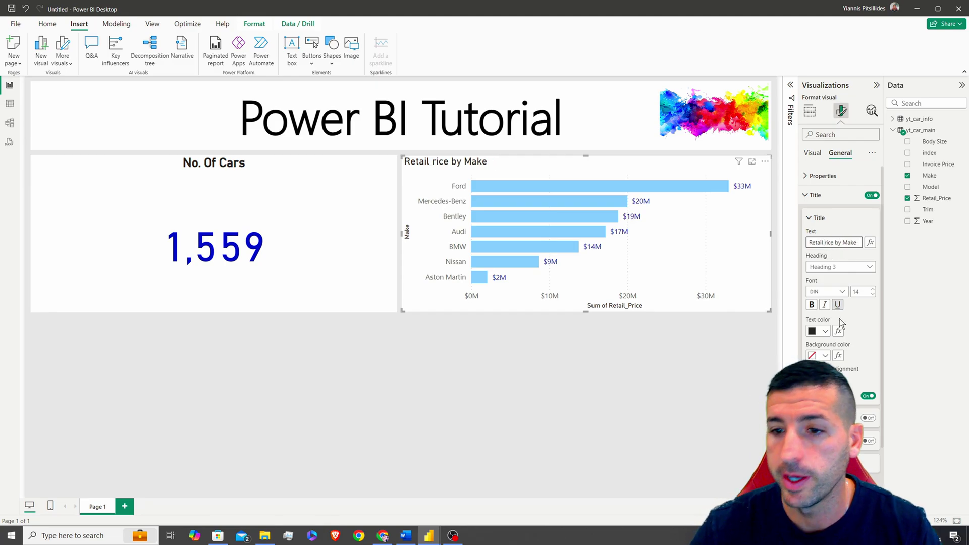
Format the bar chart's title as black, bold, size 16 text and center it horizontally.
left_click(824, 331)
left_click(812, 331)
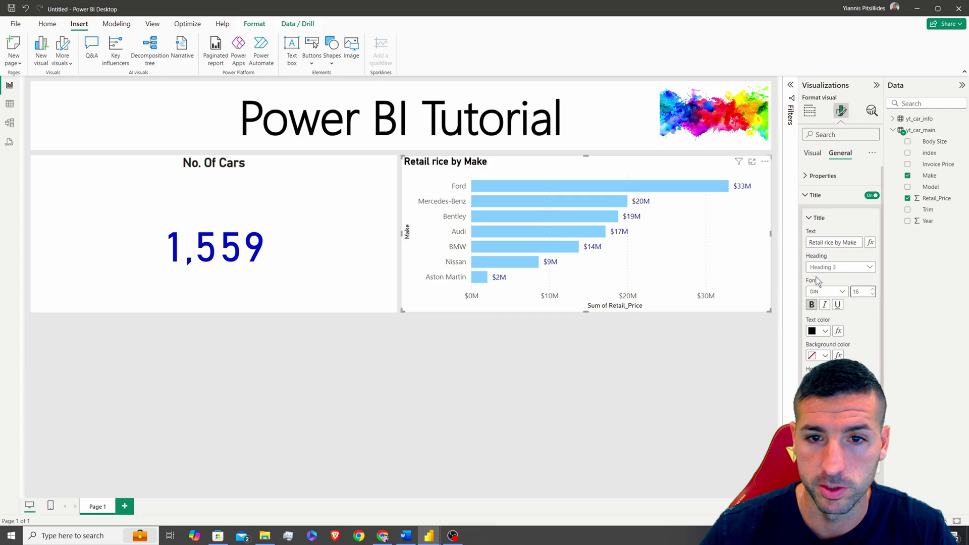
left_click(825, 380)
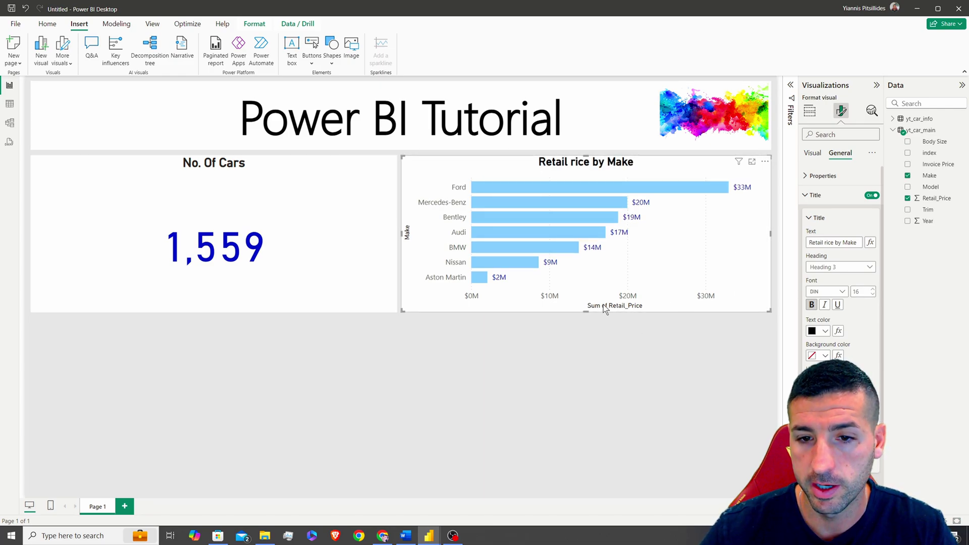
left_click(816, 195)
Turn off the Y-axis and X-axis titles of the retail price chart and deselect it.
left_click(813, 153)
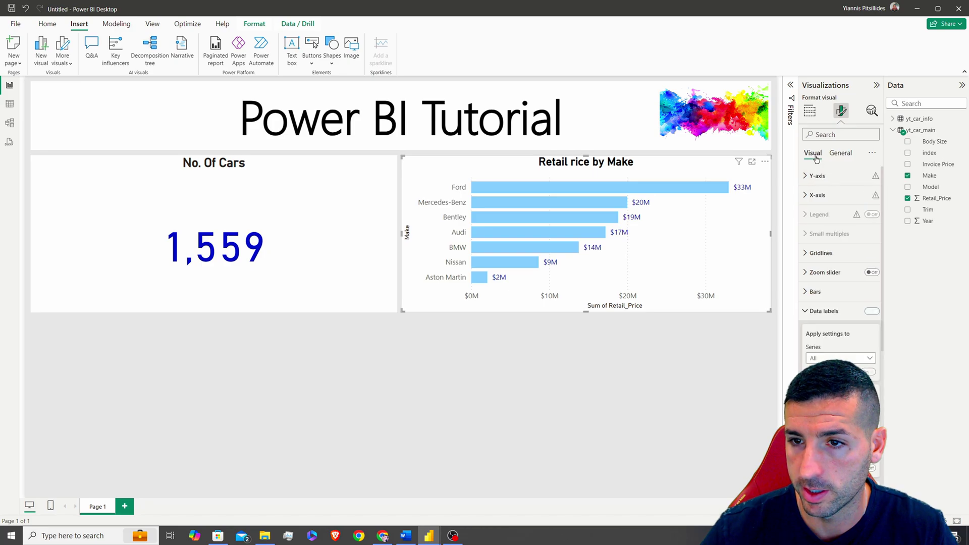
left_click(818, 176)
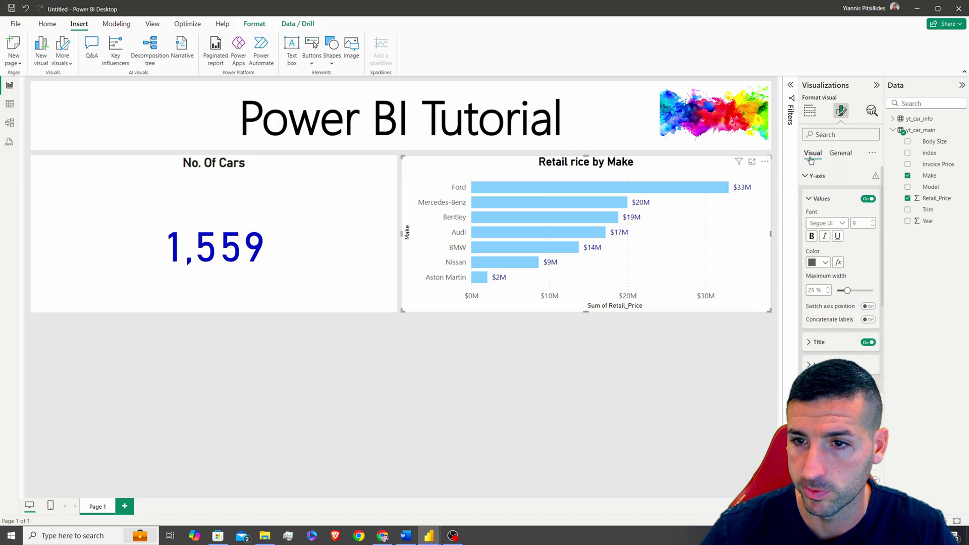
left_click(868, 342)
left_click(817, 176)
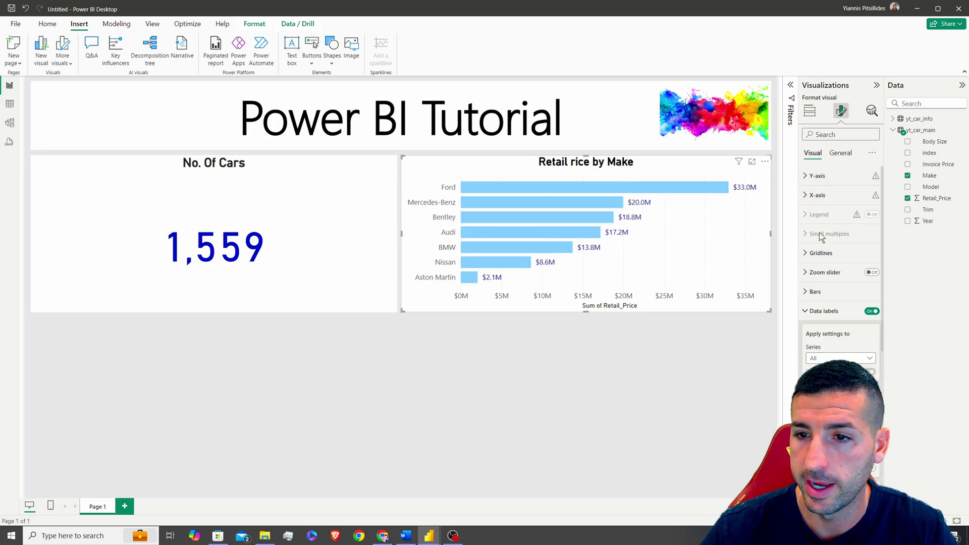
left_click(818, 196)
left_click(868, 339)
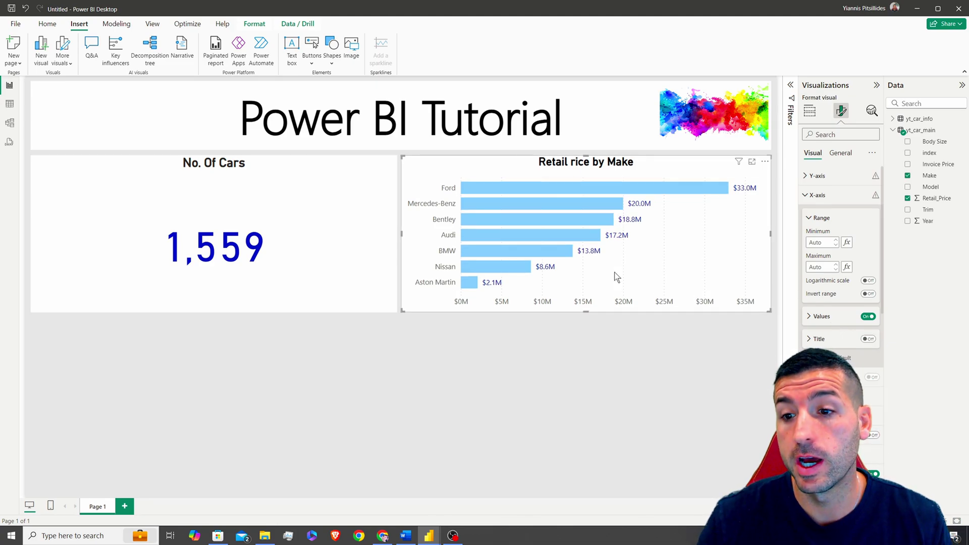
left_click(818, 196)
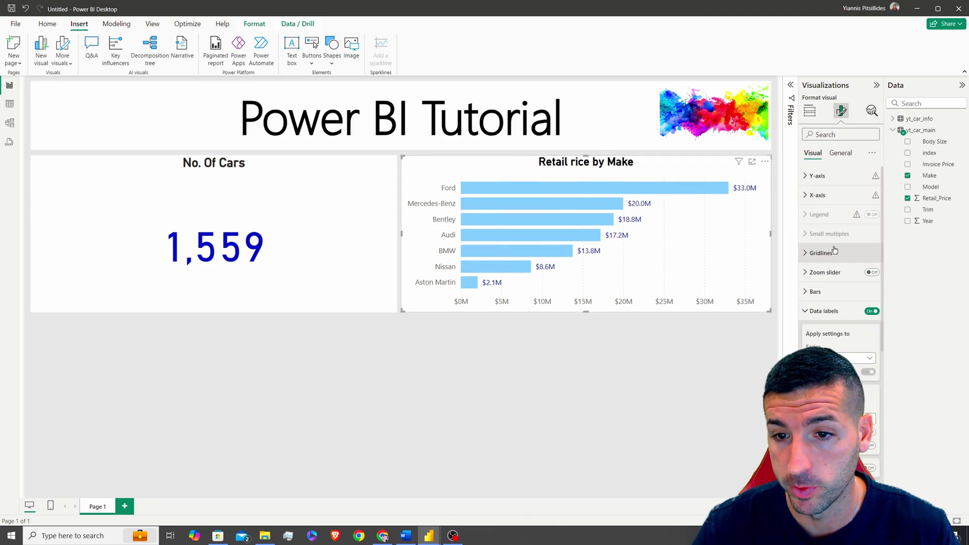
left_click(355, 330)
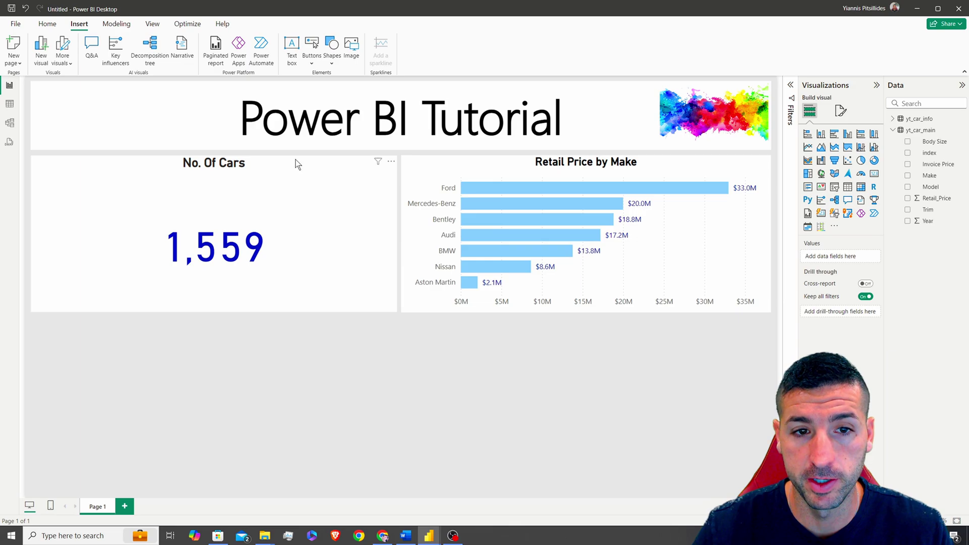
Duplicate the Retail Price by Make chart, place the copy below the No. Of Cars card and resize it to match the card's width.
left_click(569, 167)
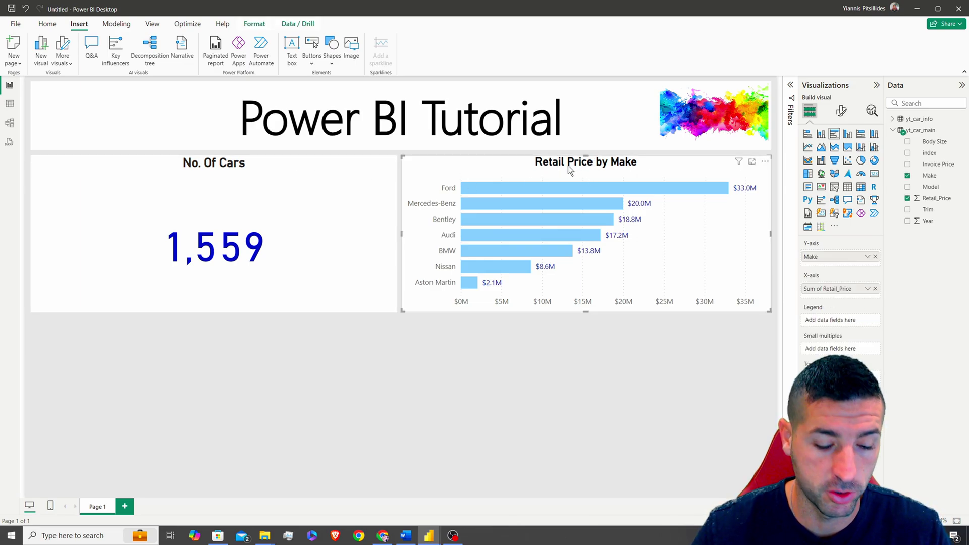
left_click_drag(512, 231, 517, 236)
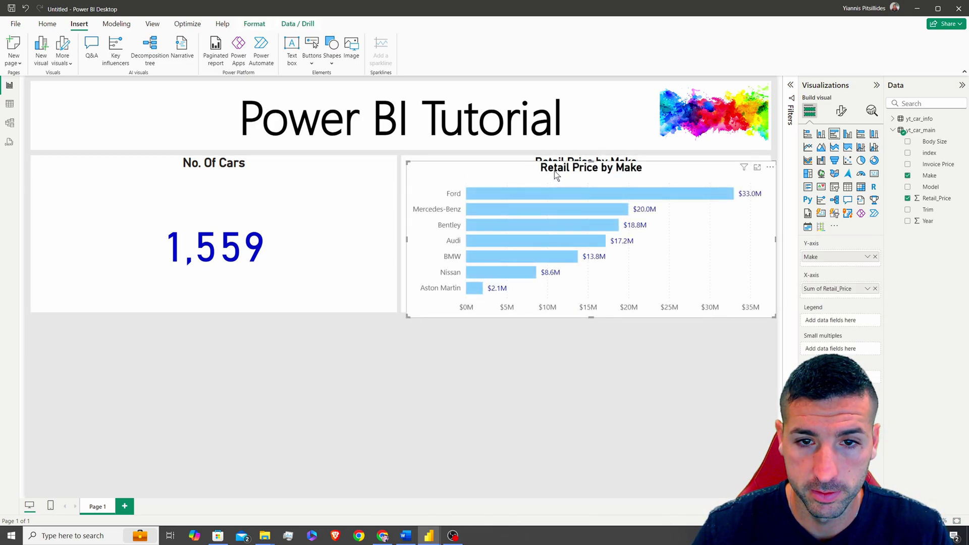
left_click_drag(555, 171, 182, 330)
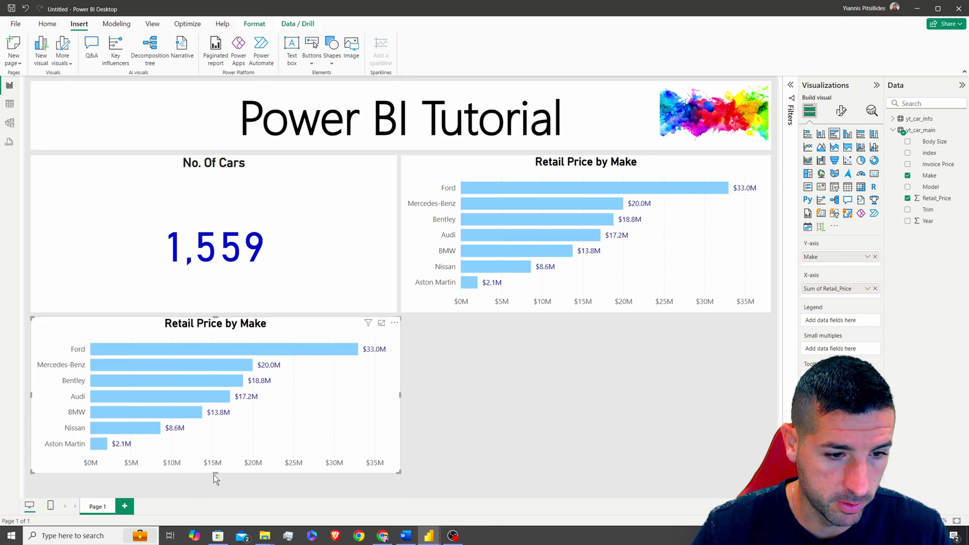
left_click_drag(215, 474, 218, 483)
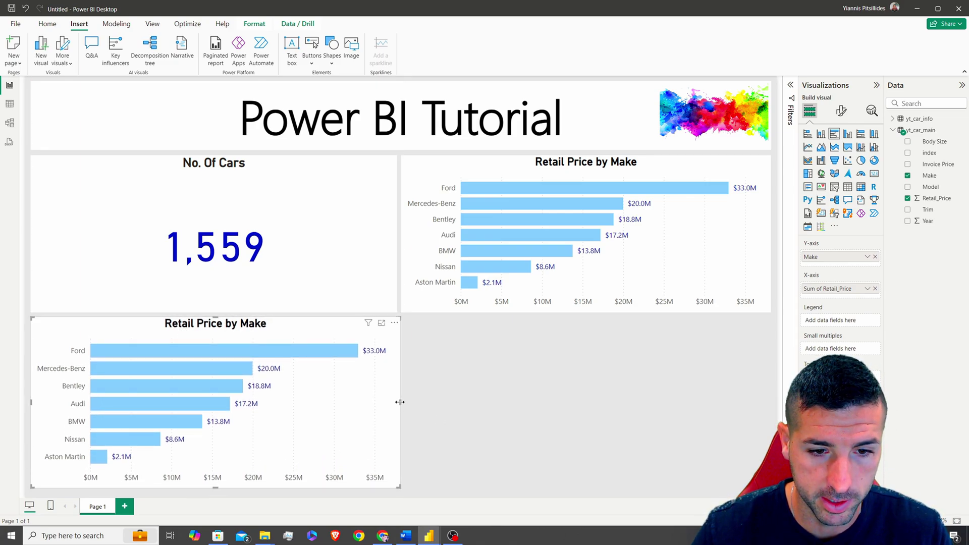
left_click_drag(402, 402, 397, 399)
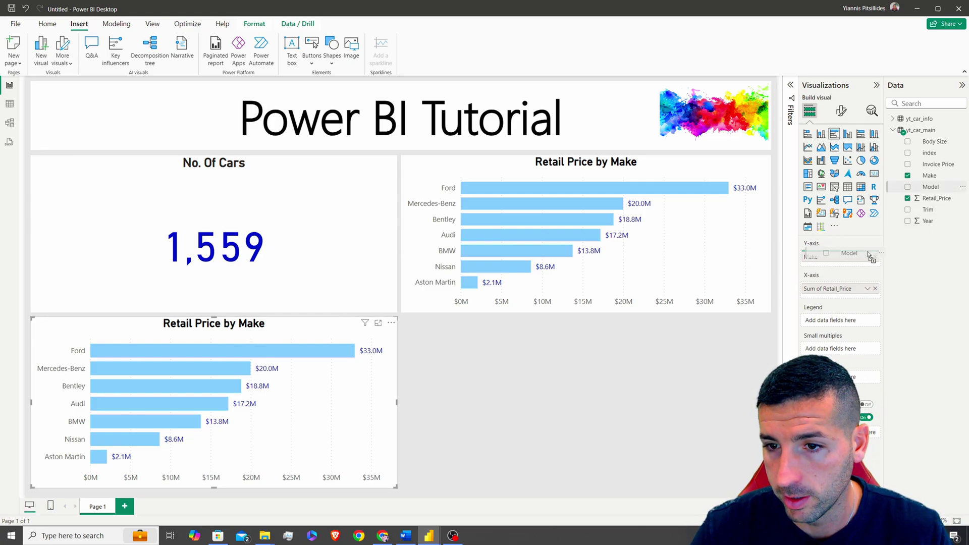
In the copied chart, replace Make with Model on the Y-axis and Retail_Price with the count of index on the X-axis.
left_click_drag(870, 255, 870, 256)
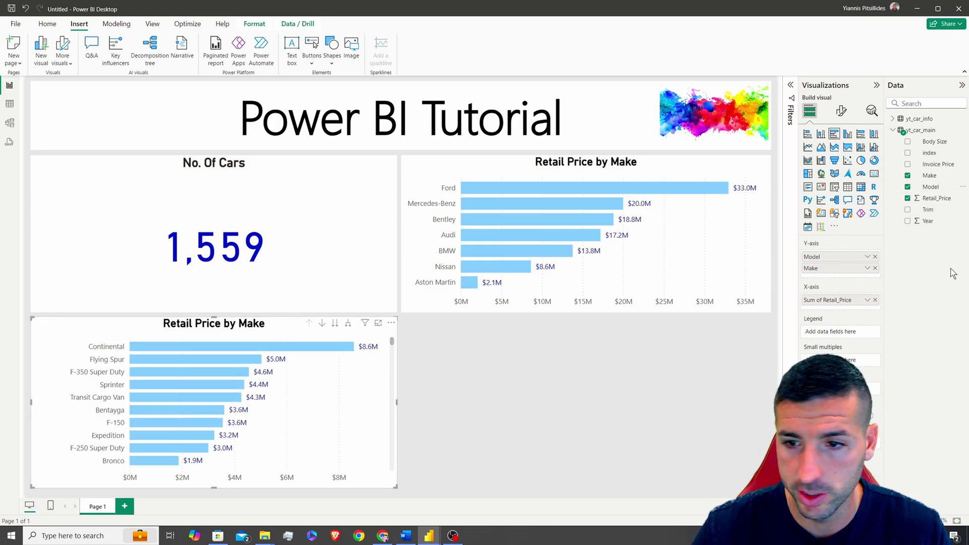
left_click(875, 268)
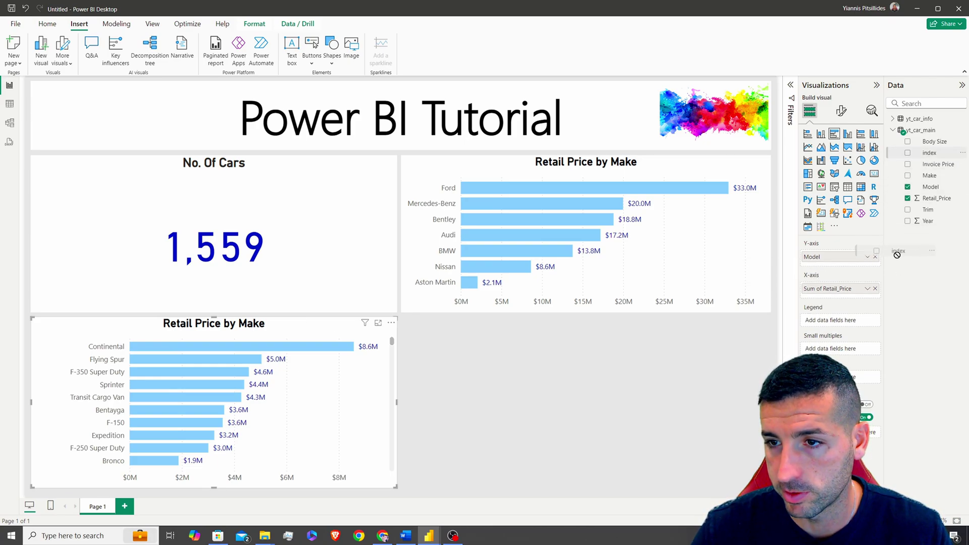
left_click_drag(850, 291, 850, 292)
left_click(876, 301)
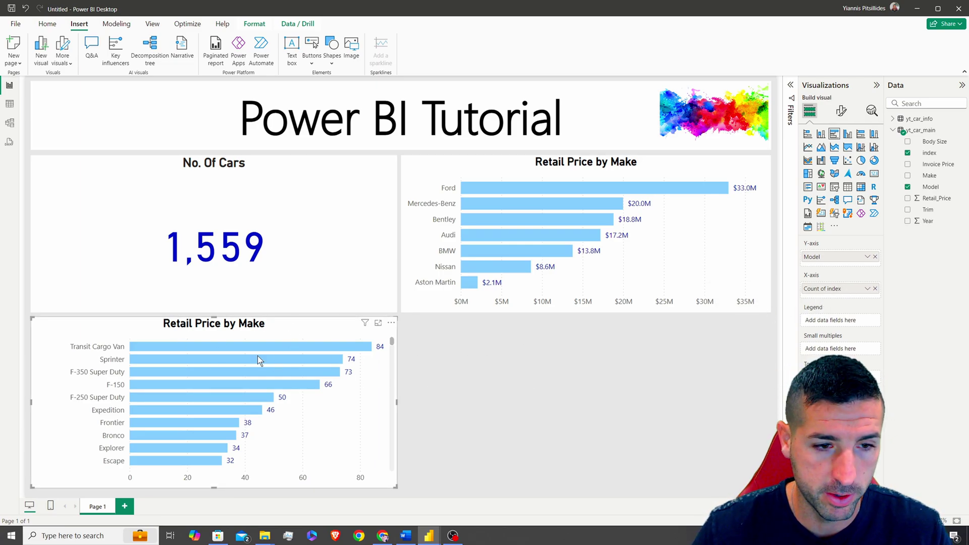
Change the copied chart's title to Number of Cars Per Model and deselect the chart.
left_click(841, 111)
left_click(839, 153)
left_click(815, 195)
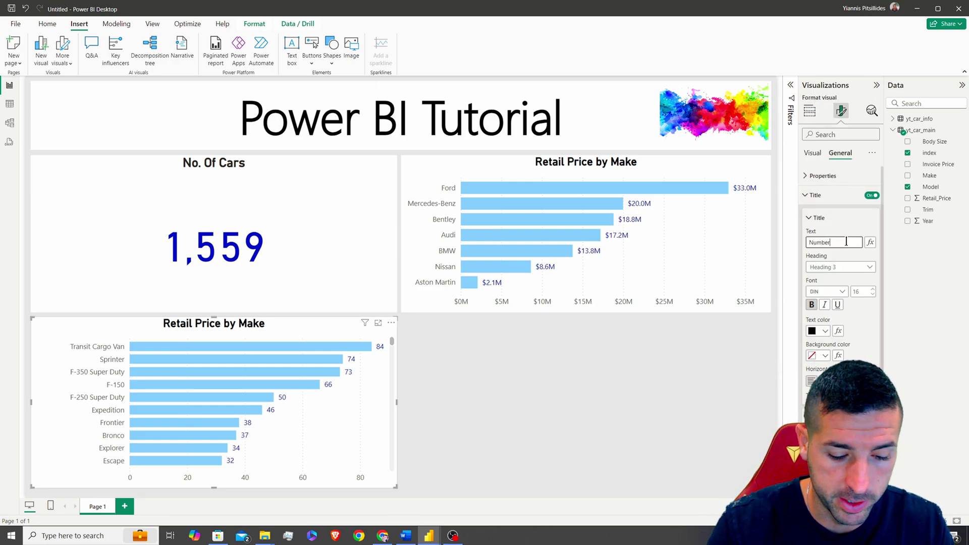
type("Cars Per Model")
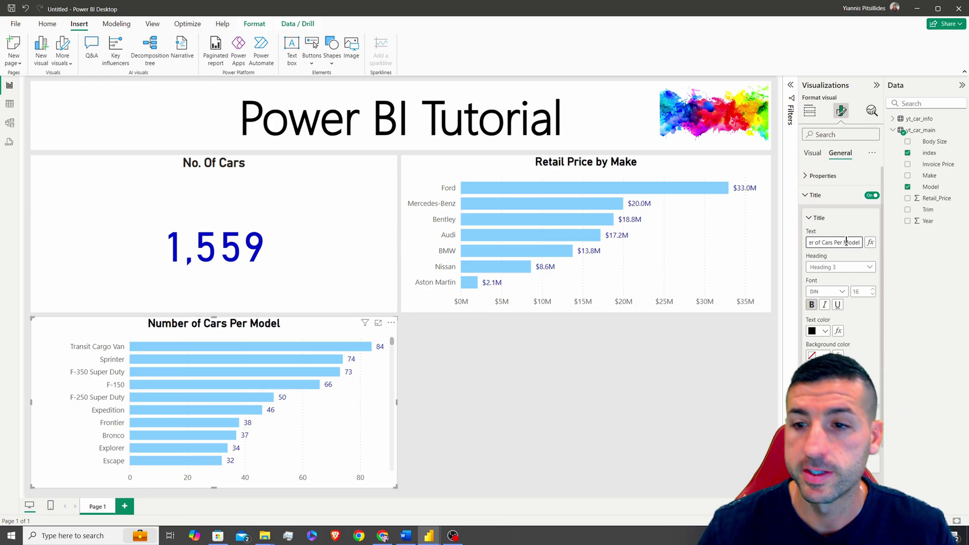
left_click(560, 390)
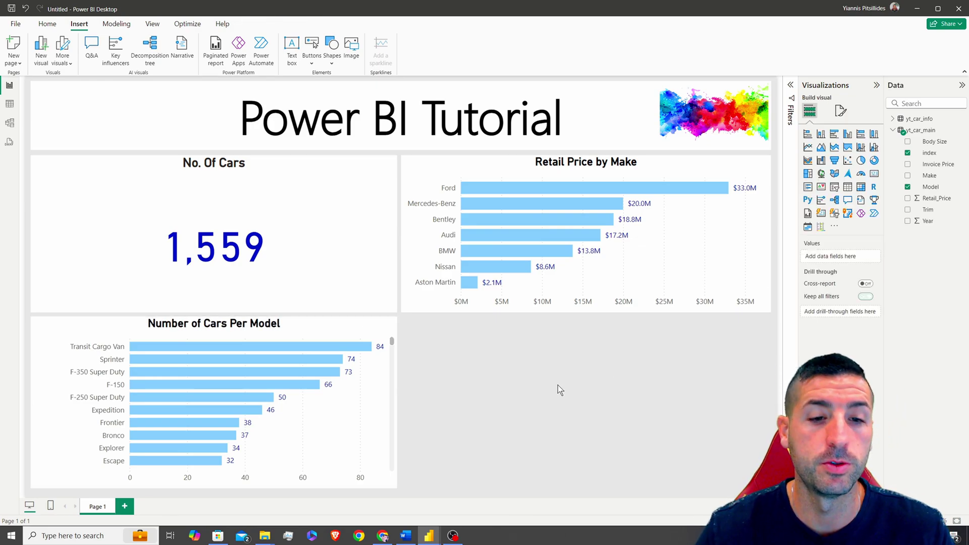
Turn on the shadow effect for the No. Of Cars card, the Retail Price by Make chart and the Number of Cars Per Model chart.
left_click(344, 167)
left_click(840, 111)
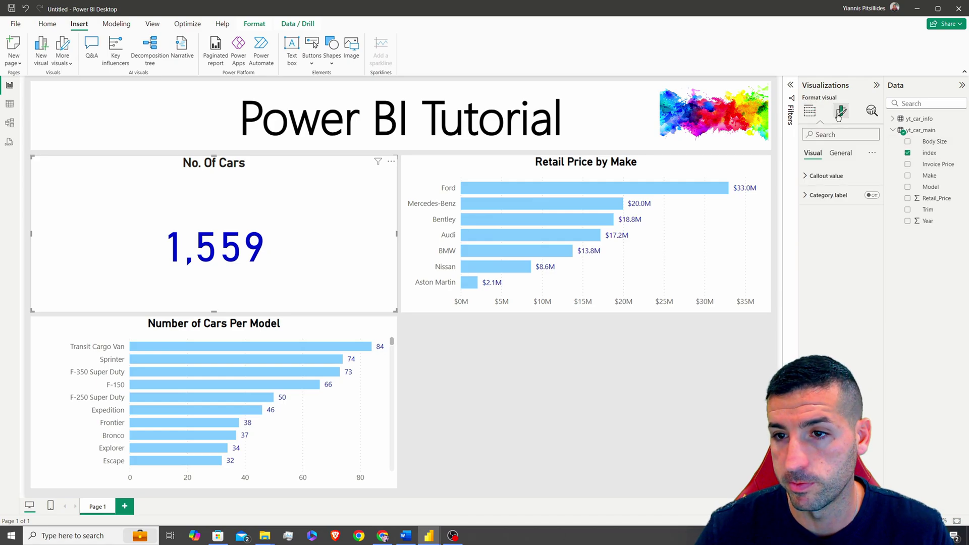
left_click(841, 154)
left_click(831, 218)
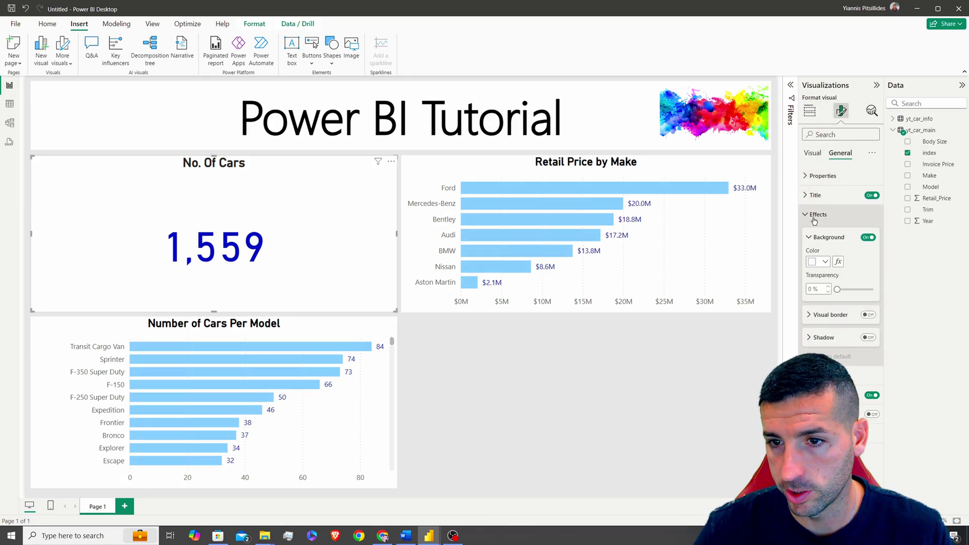
left_click(868, 338)
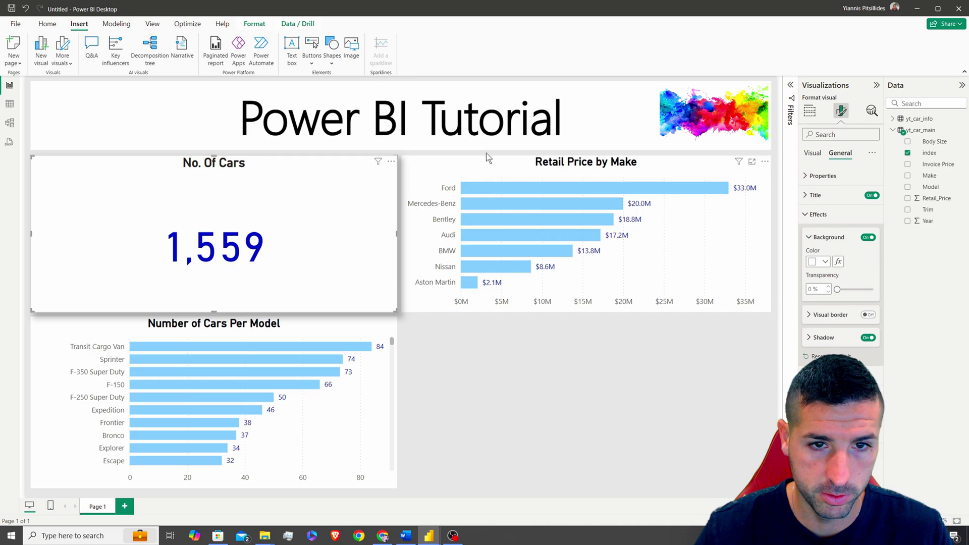
left_click(484, 171)
left_click(869, 339)
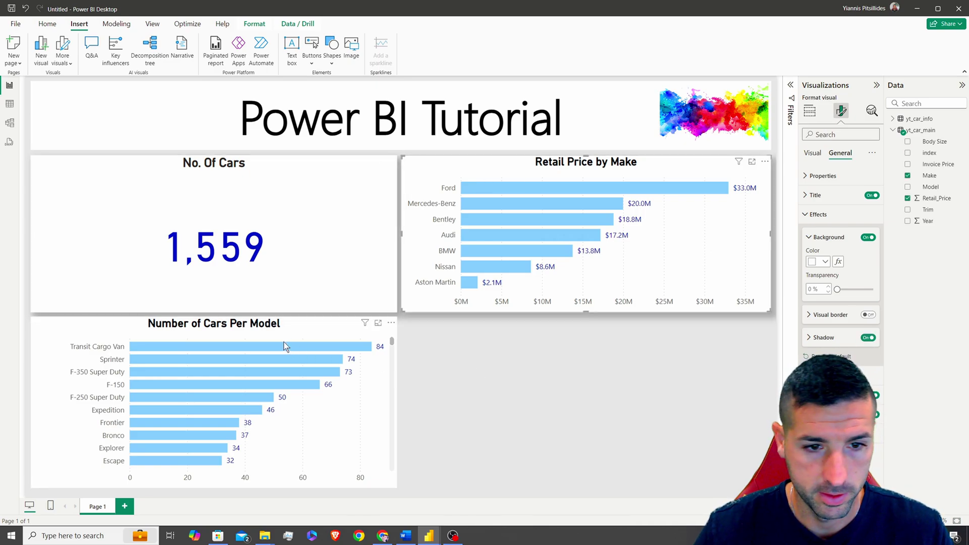
left_click(319, 335)
left_click(868, 337)
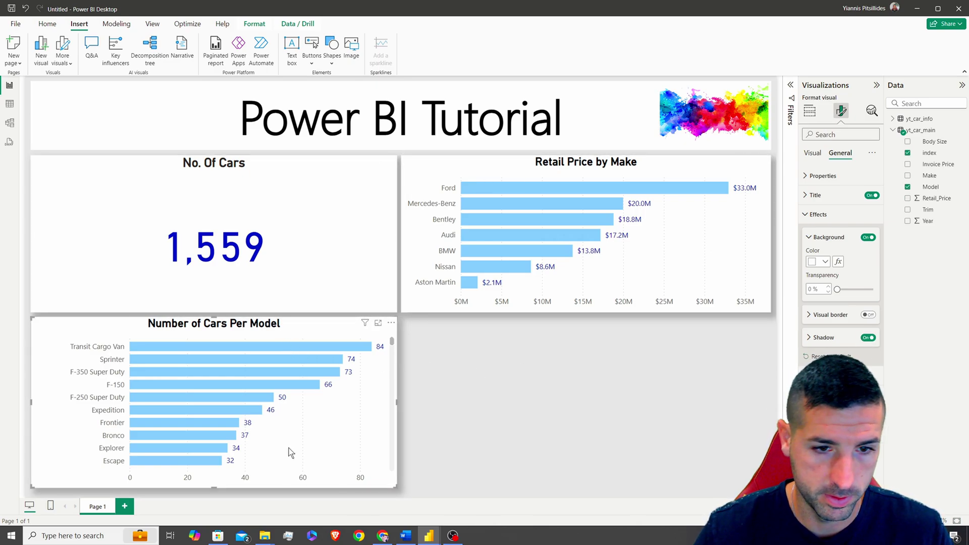
Convert the Retail Price by Make chart to a clustered column chart.
left_click(579, 169)
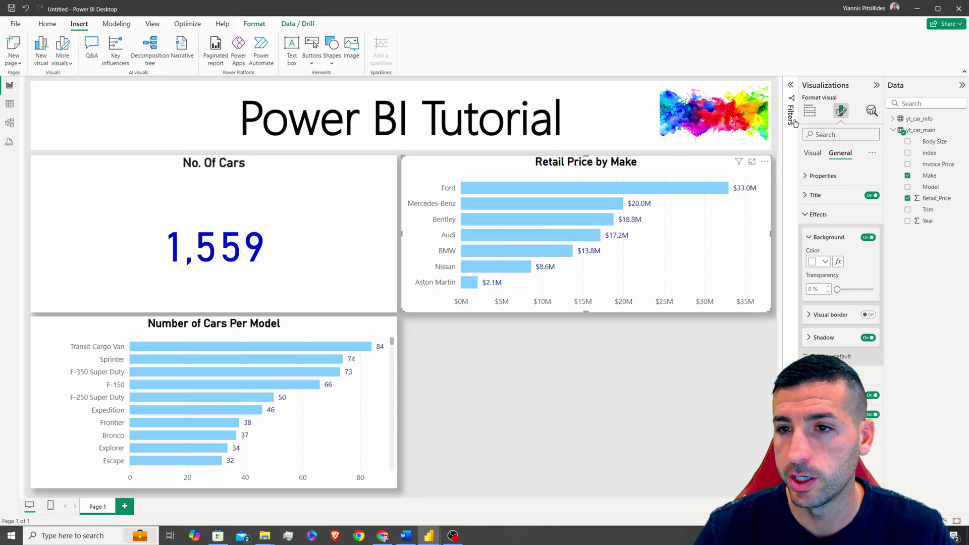
left_click(809, 112)
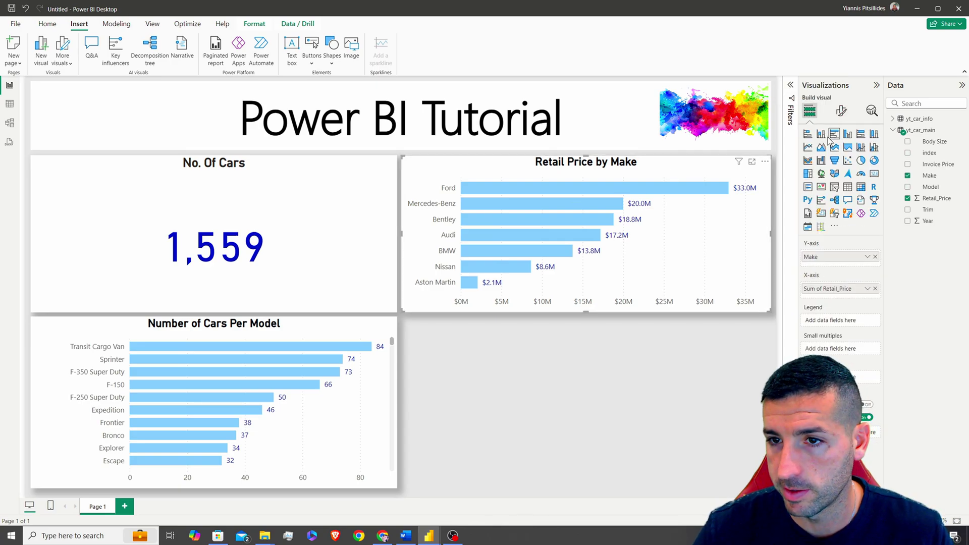
left_click(848, 133)
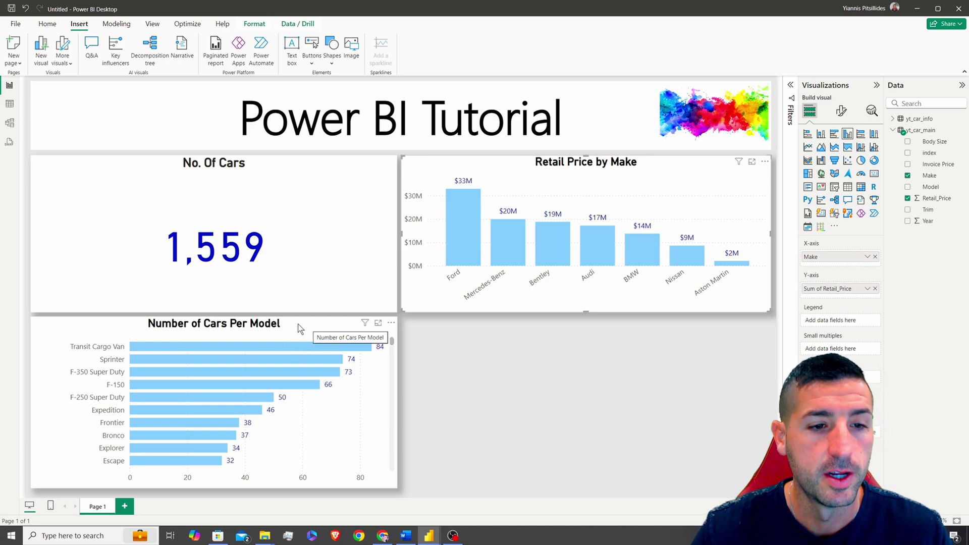
Duplicate the Number of Cars Per Model chart into the empty area beside it and convert the copy to a table.
left_click(304, 374)
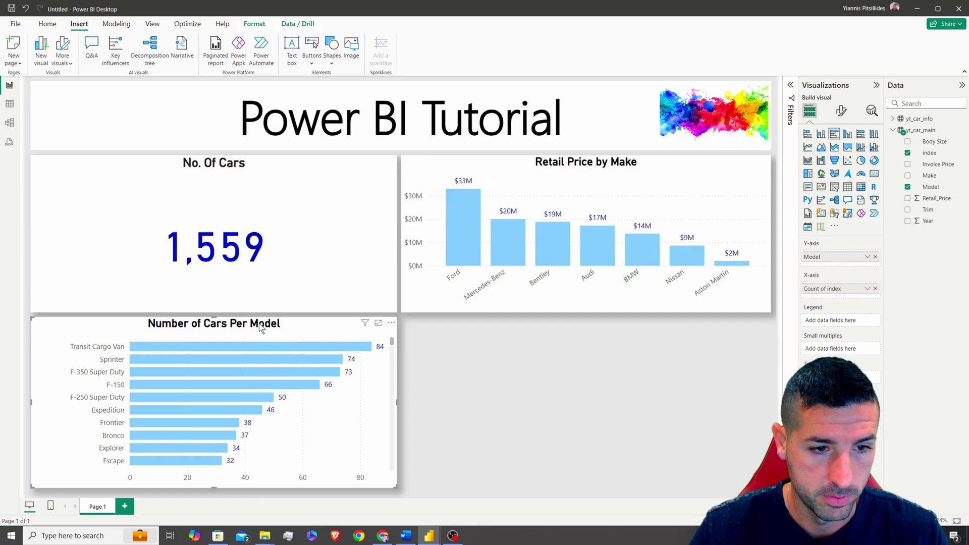
key("ctrl+c")
key("ctrl+v")
left_click_drag(261, 328, 601, 329)
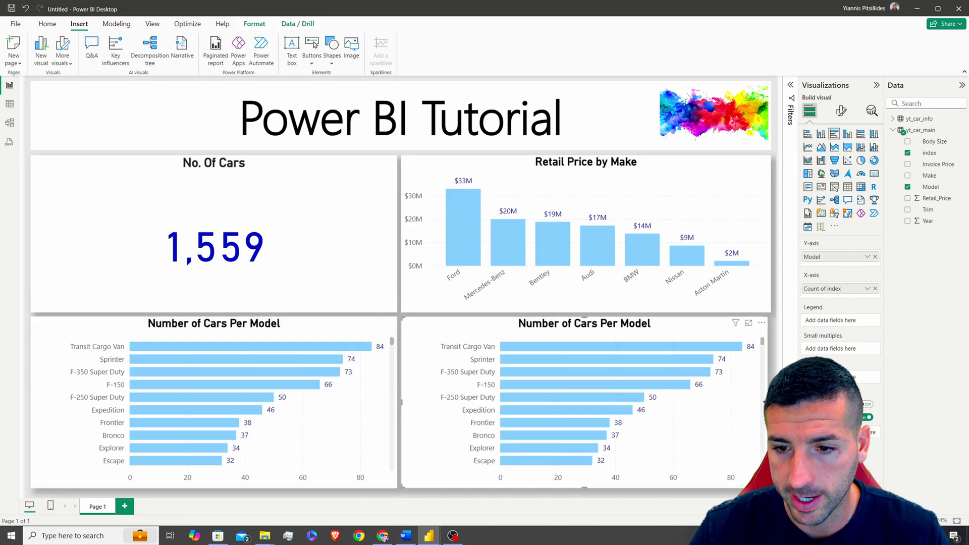
left_click(851, 187)
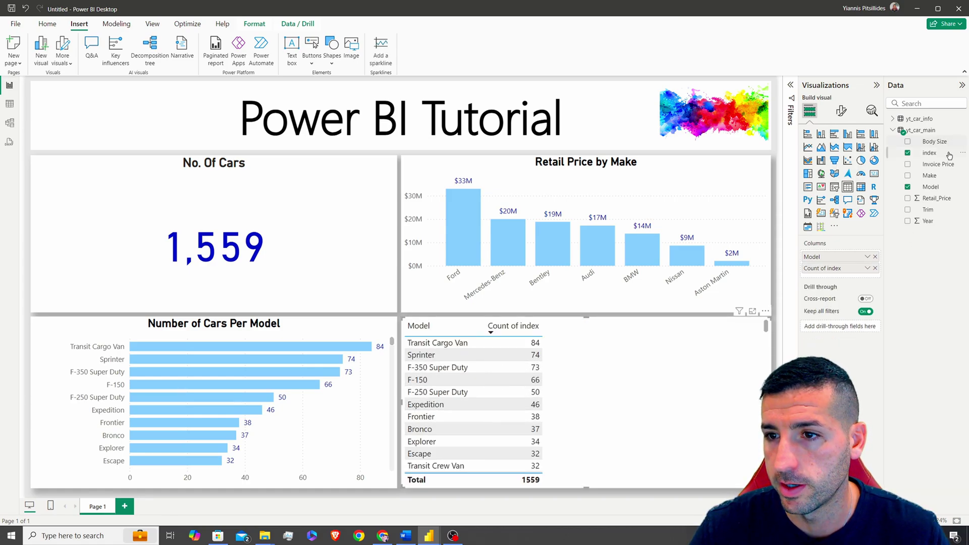
Add Make before Model in the table, append Retail_Price, Cylinders and Horsepower as further columns, and narrow the Model column.
left_click_drag(943, 177, 864, 256)
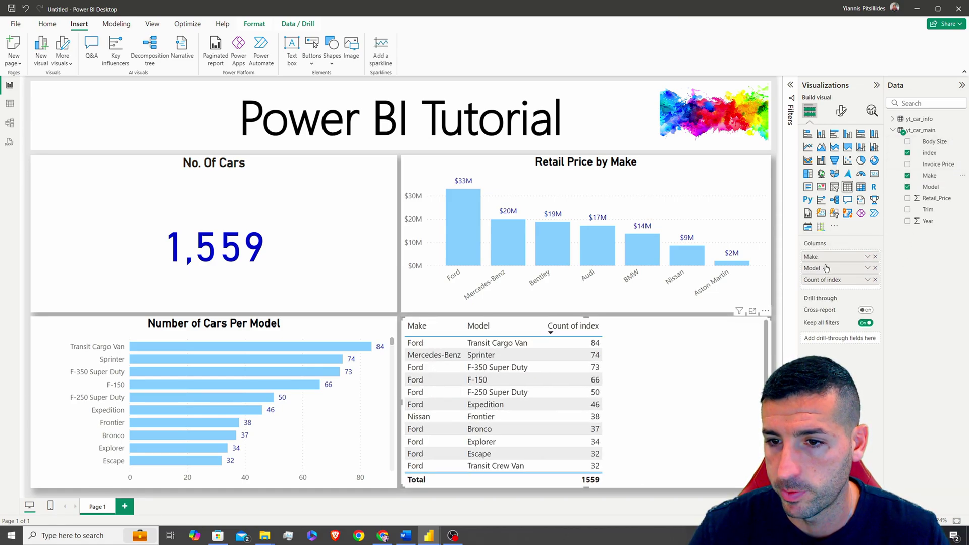
left_click_drag(943, 198, 842, 290)
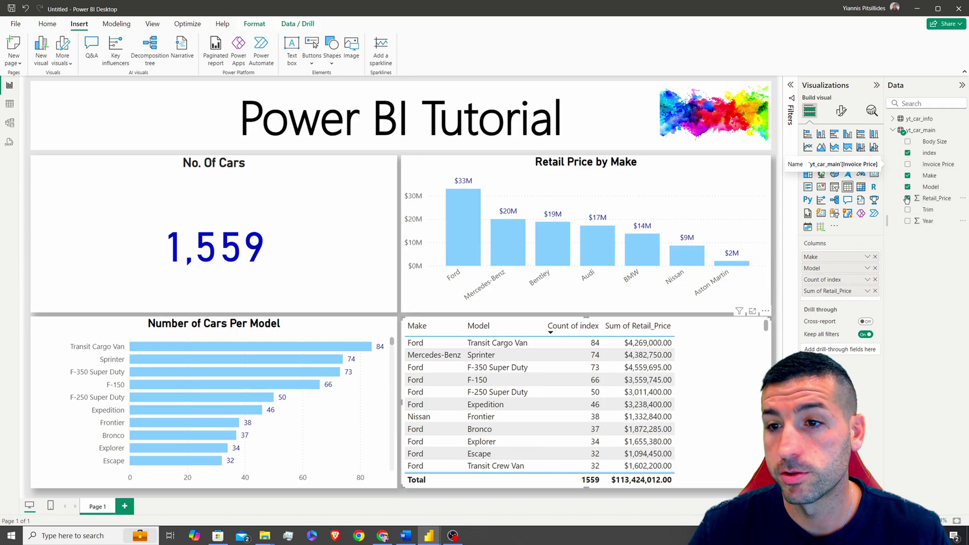
left_click(893, 120)
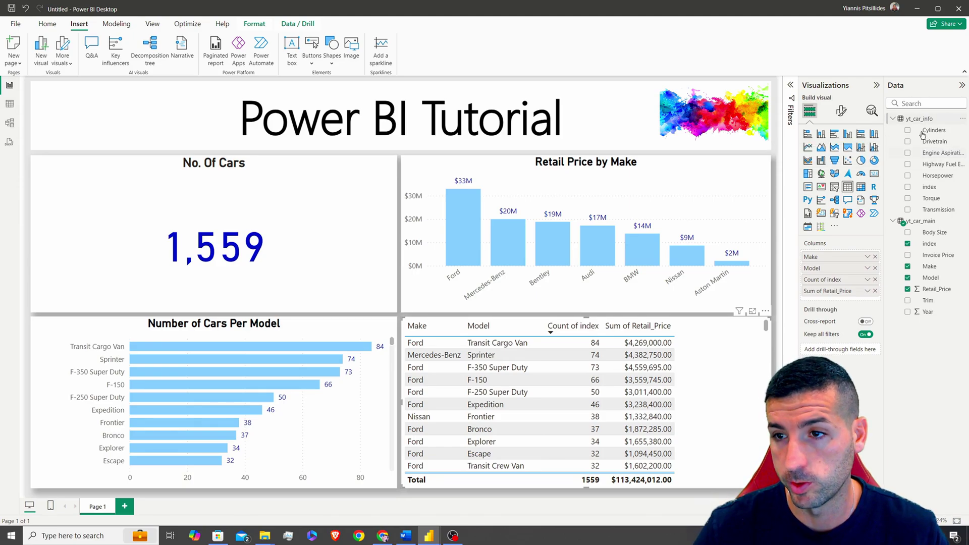
left_click(907, 130)
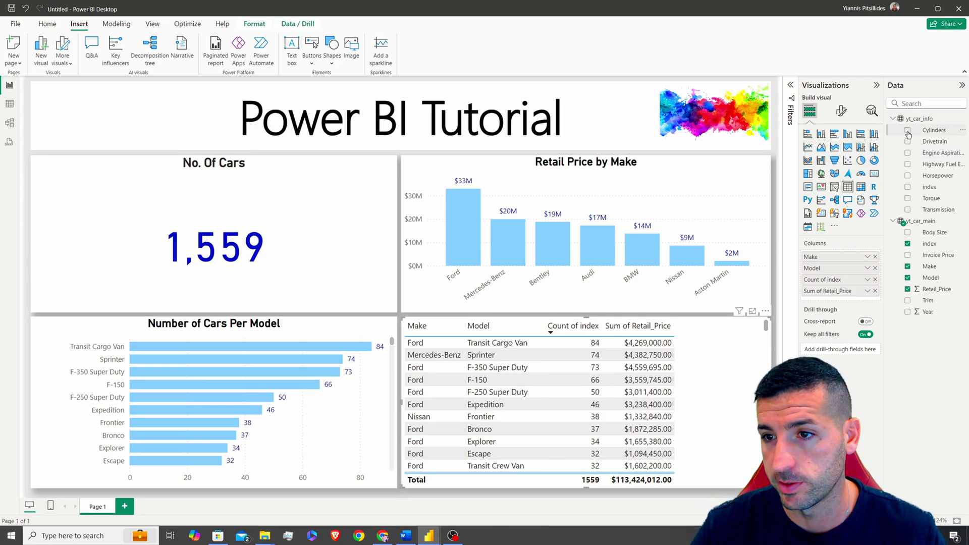
left_click(908, 176)
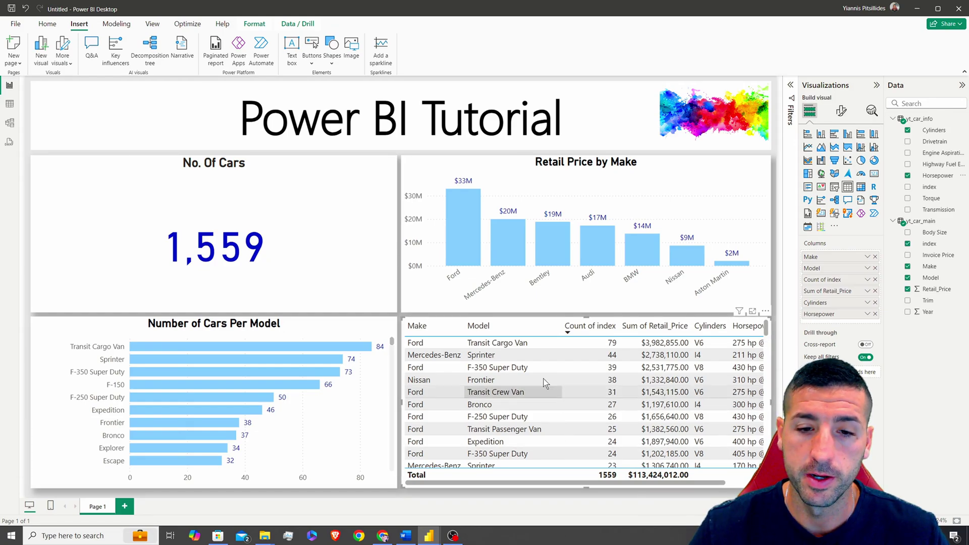
left_click_drag(562, 334, 536, 332)
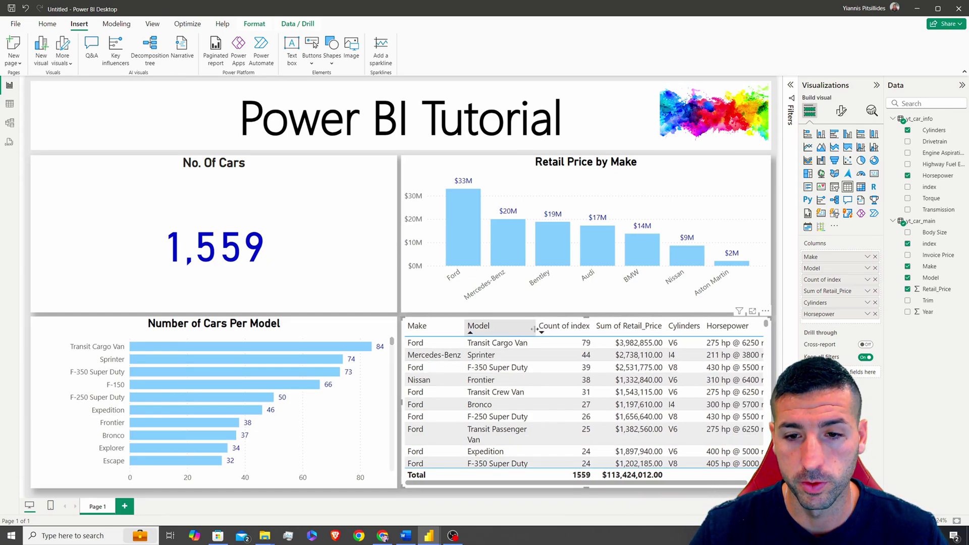
Try the Minimal, Bold header, Alternating rows and Flashy rows style presets on the table.
left_click(841, 111)
left_click(831, 177)
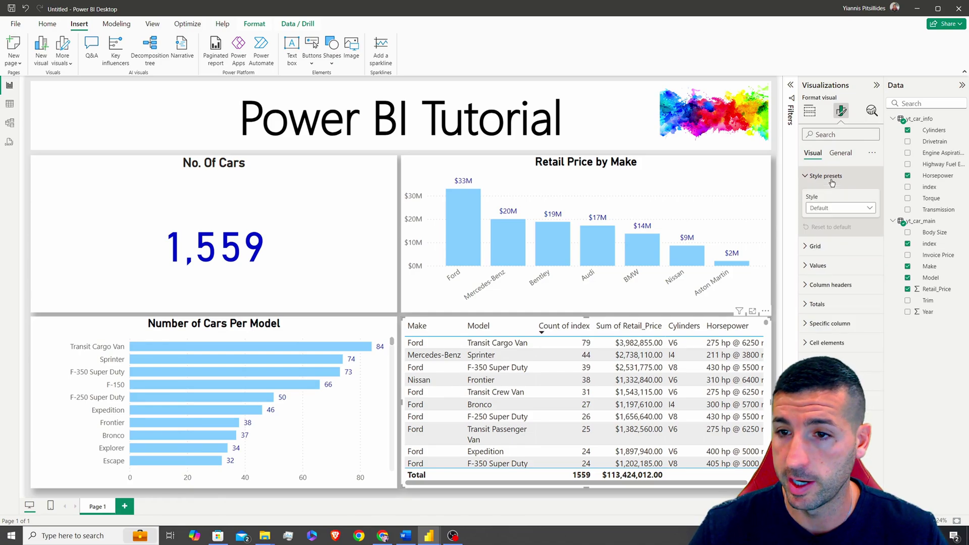
left_click(823, 209)
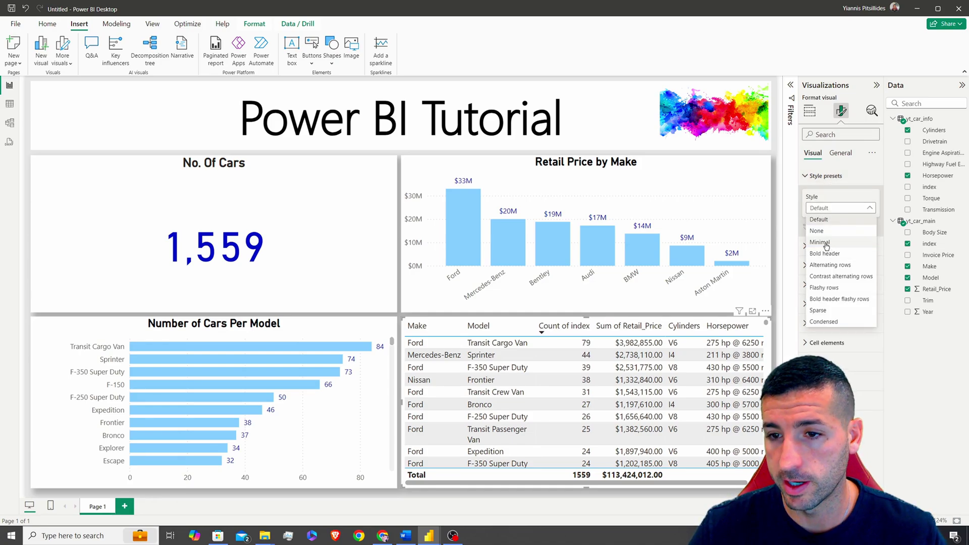
left_click(820, 242)
left_click(833, 208)
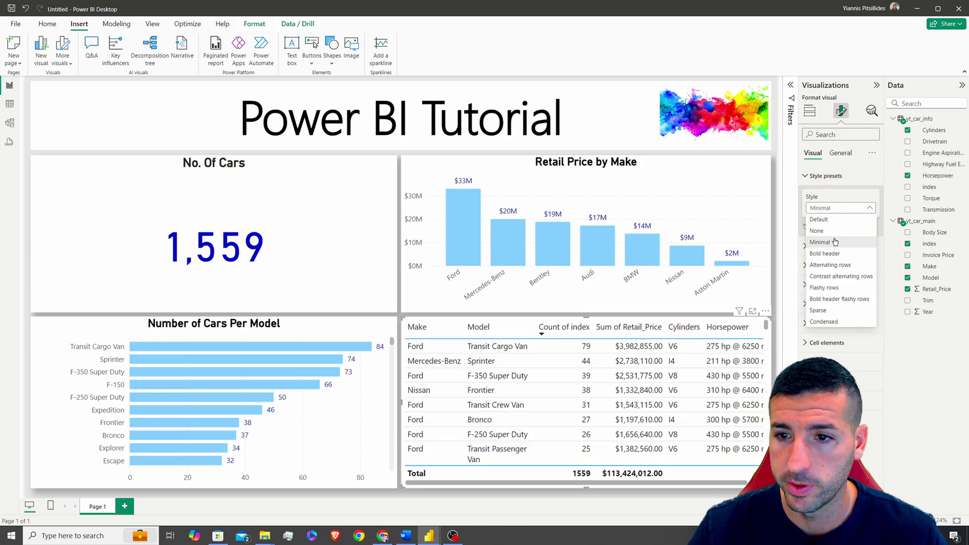
left_click(823, 256)
left_click(834, 210)
left_click(831, 265)
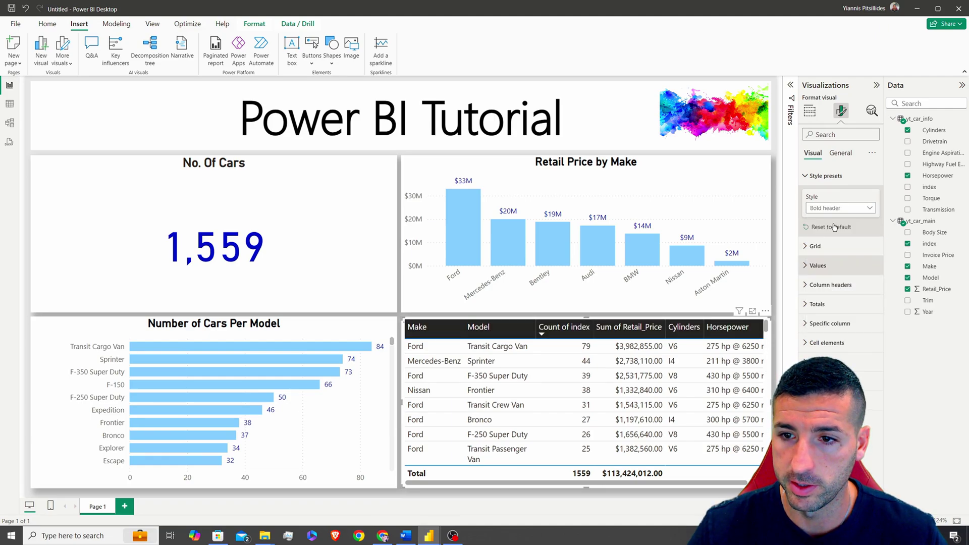
left_click(833, 208)
left_click(834, 273)
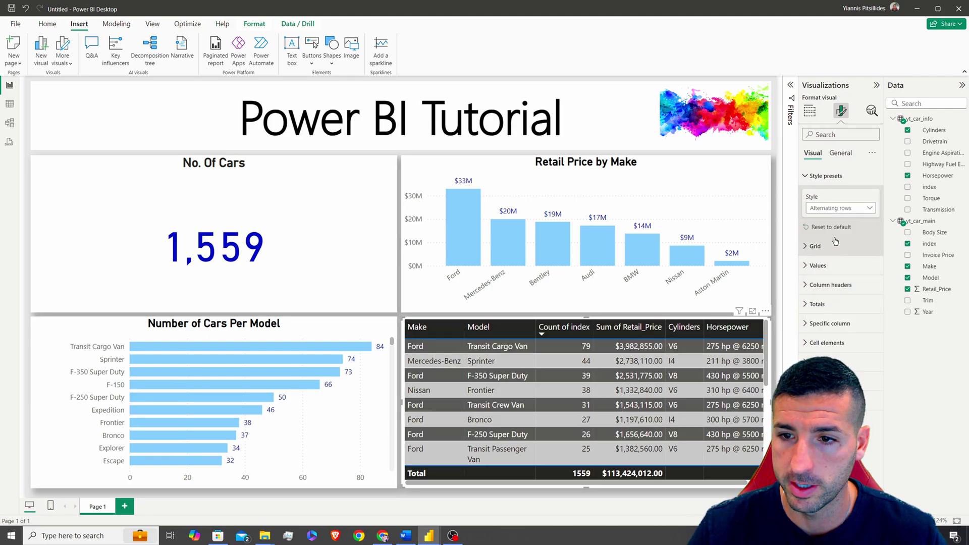
left_click(840, 208)
left_click(835, 276)
Set the table's style preset to Bold header flashy rows and narrow the Count of index column.
left_click(834, 208)
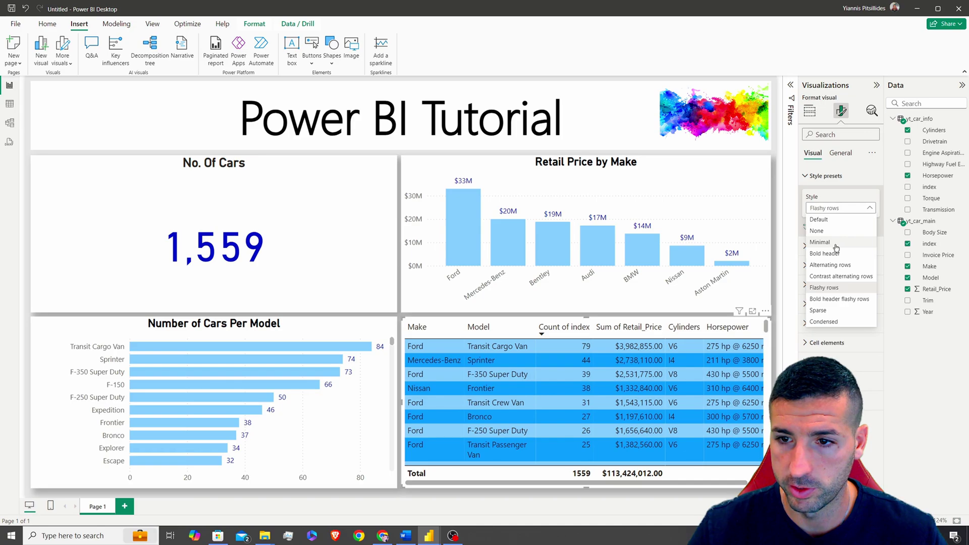
left_click(835, 308)
left_click(841, 208)
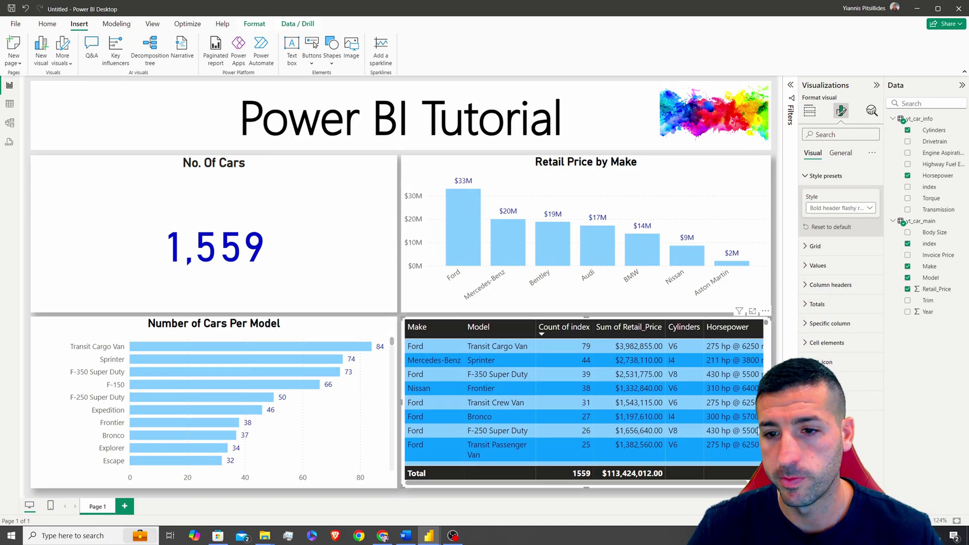
left_click(838, 318)
left_click_drag(594, 329, 578, 329)
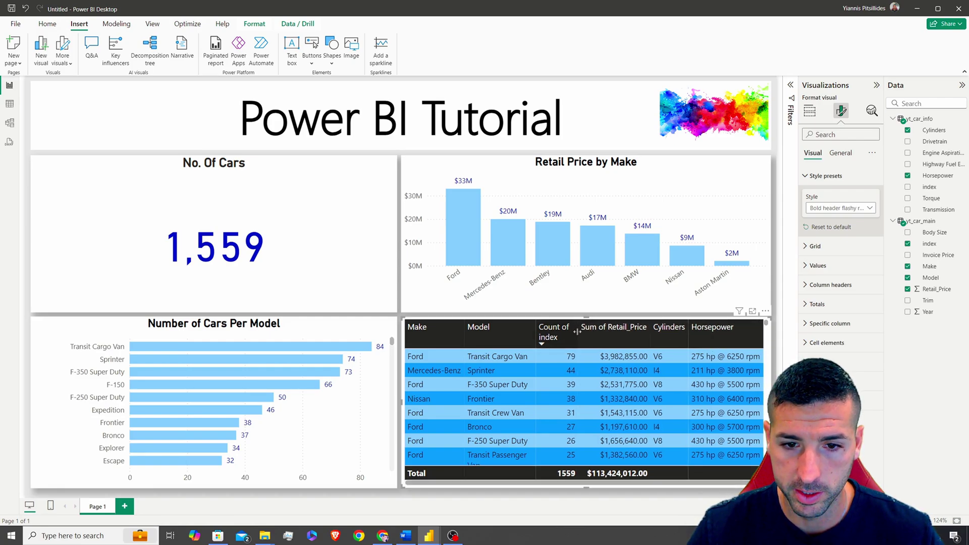
Rename the table's Count of index column to No. Of Cars.
left_click(809, 111)
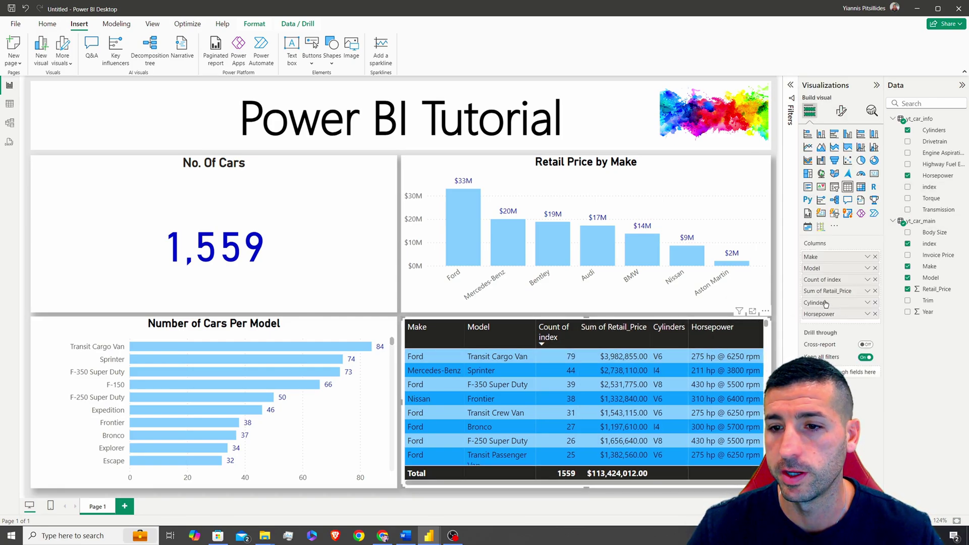
double_click(823, 280)
type("No")
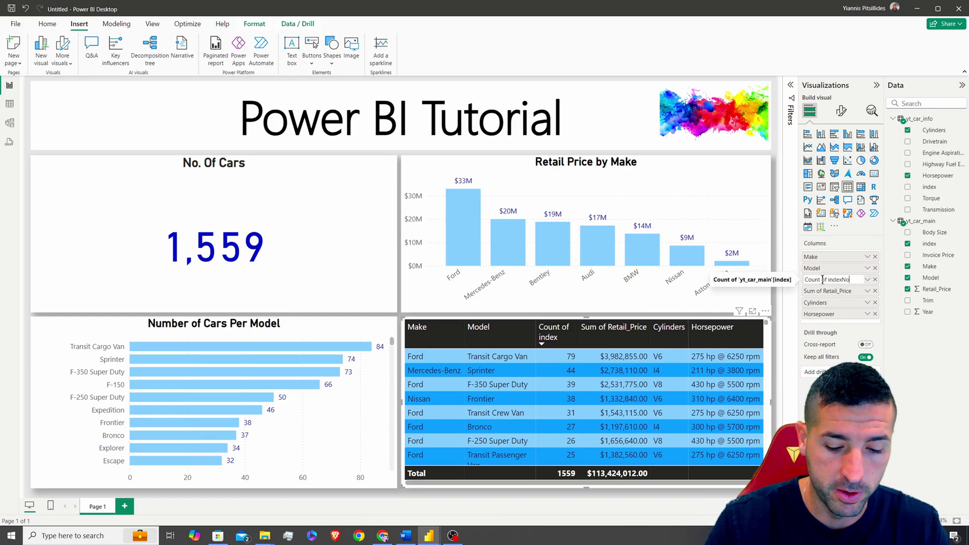
type(". of")
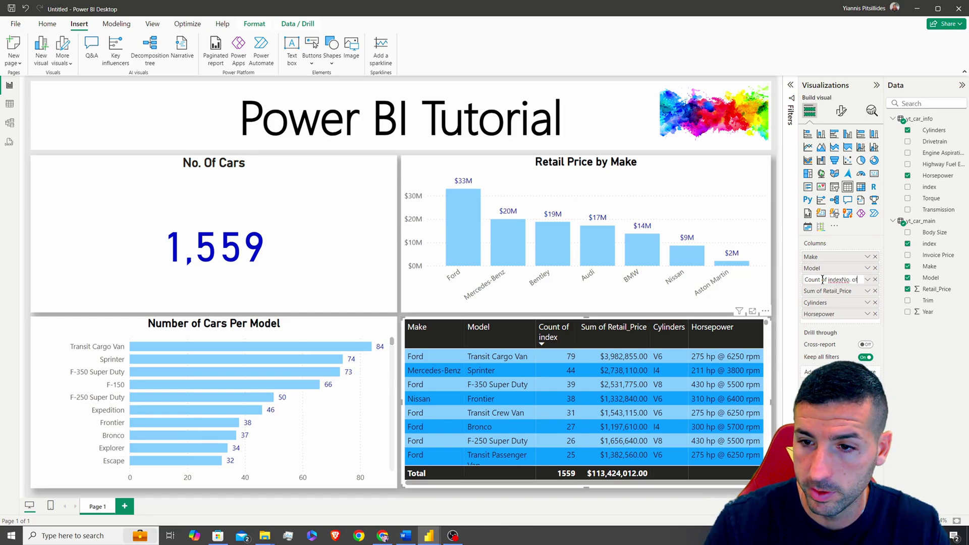
key("BackSpace")
key("BackSpace")
key("BackSpace")
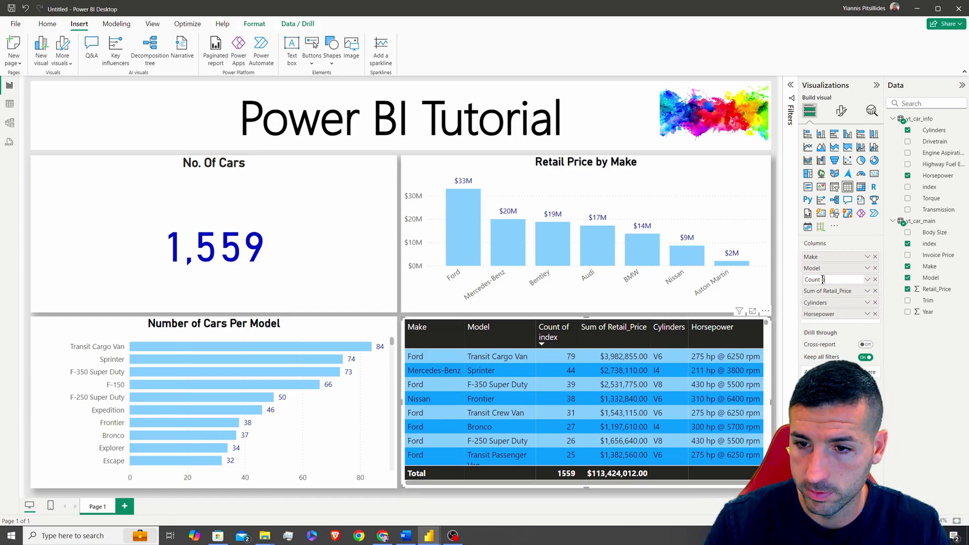
type("No. O")
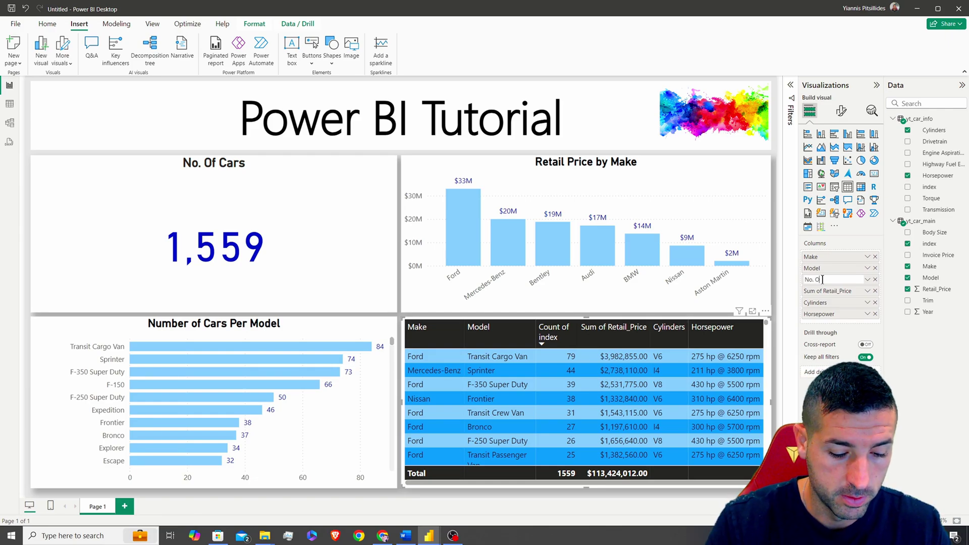
type("f Cars")
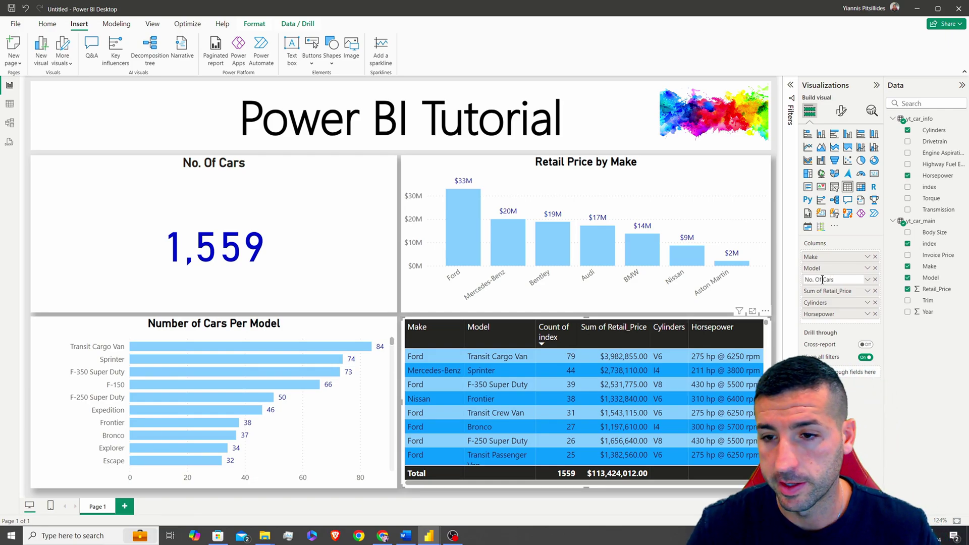
key("Return")
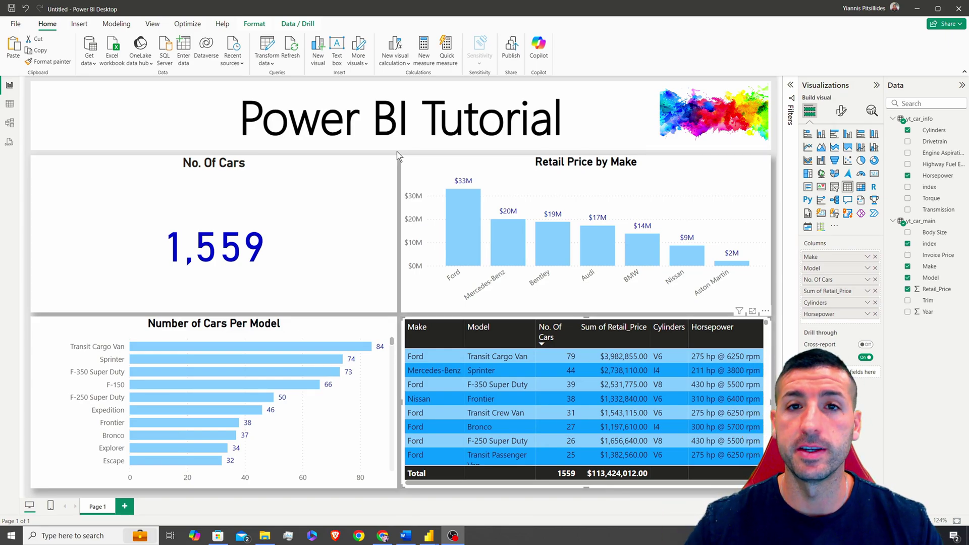
Save the report as Power Bi Tutorial for Beginners v2 in the 27. Power BI Tutorial for Beginners folder.
left_click(16, 24)
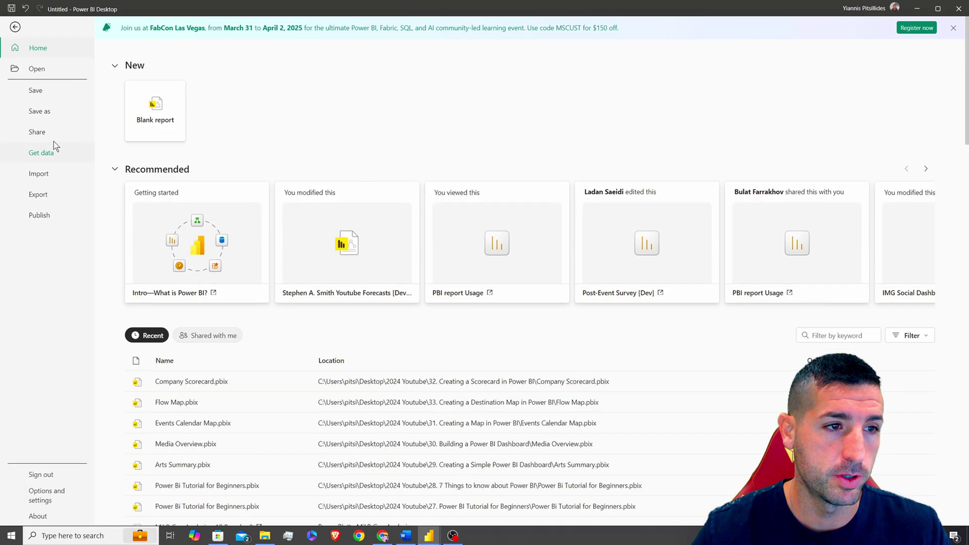
left_click(58, 112)
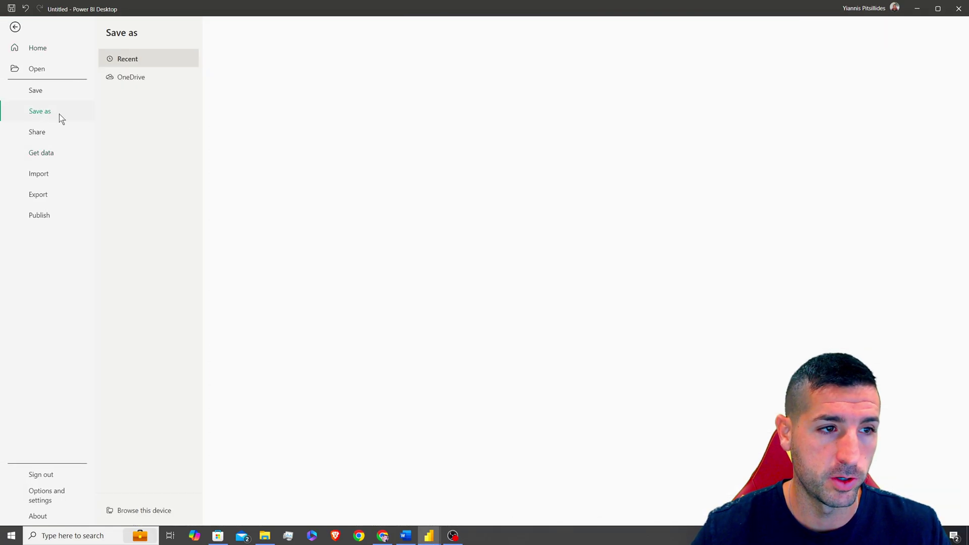
left_click(132, 513)
left_click(351, 192)
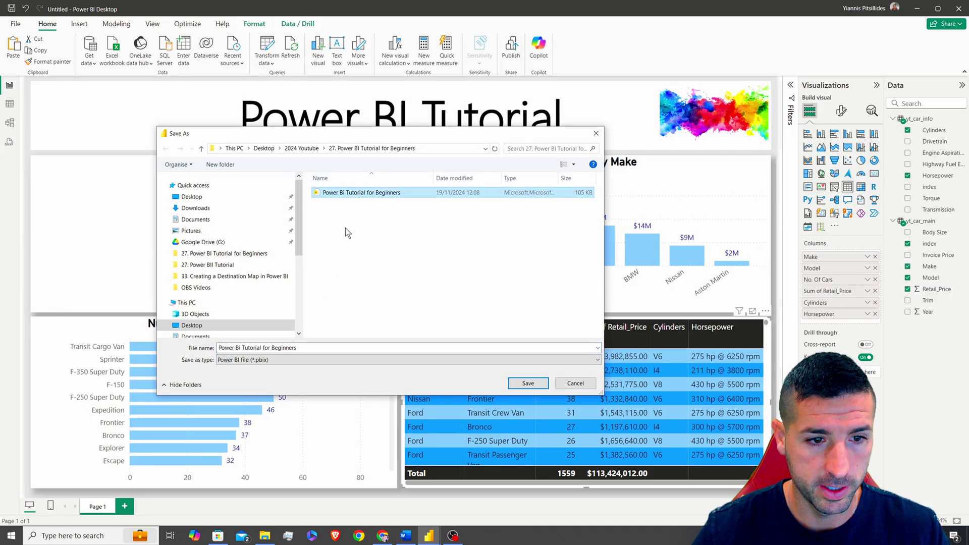
key("Tab")
key("BackSpace")
left_click(350, 193)
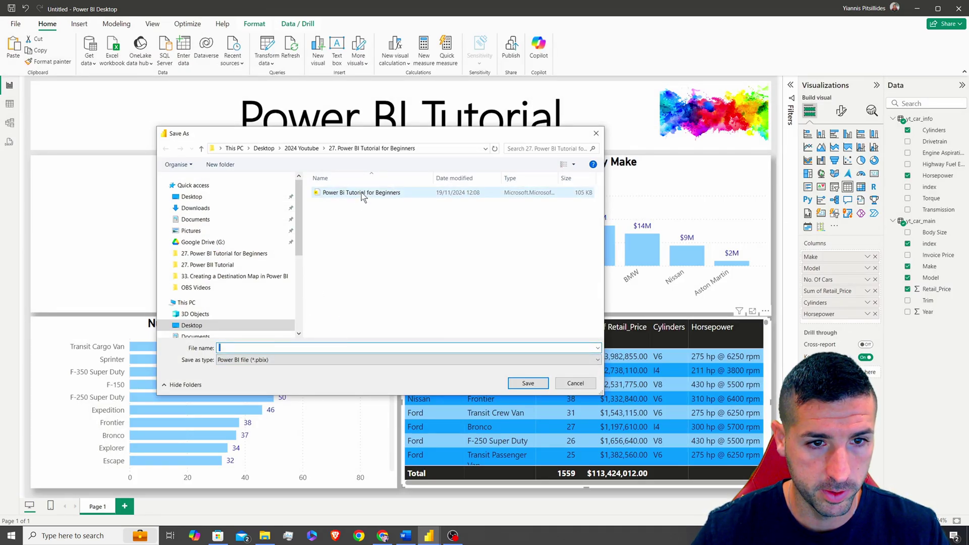
left_click(315, 349)
type("v2")
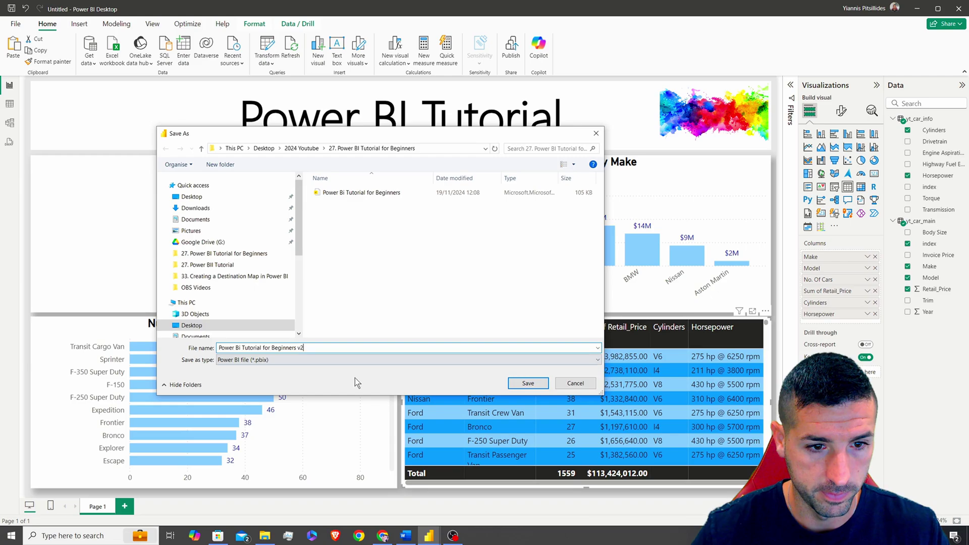
left_click(525, 384)
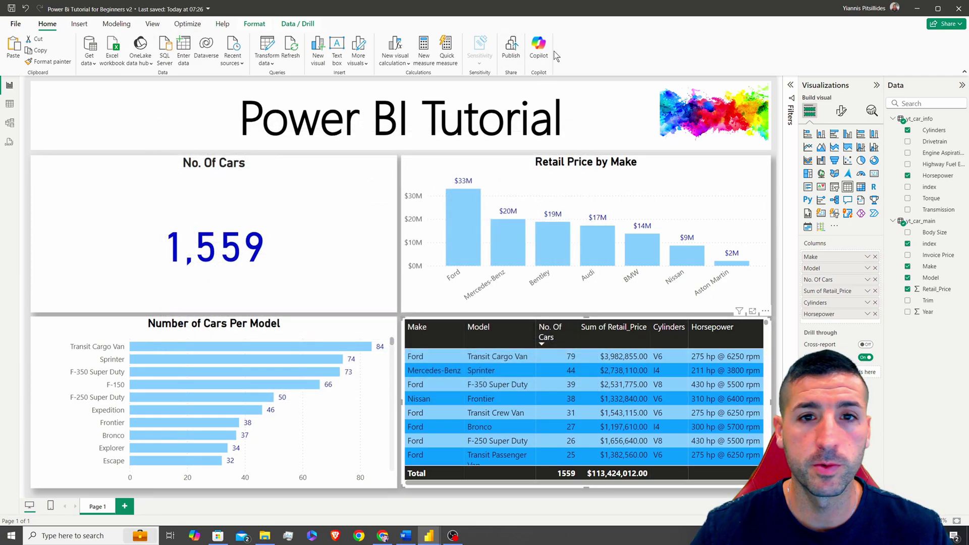
Publish the report to the Test [dev] workspace, finding it by searching for the owner's first name.
left_click(517, 51)
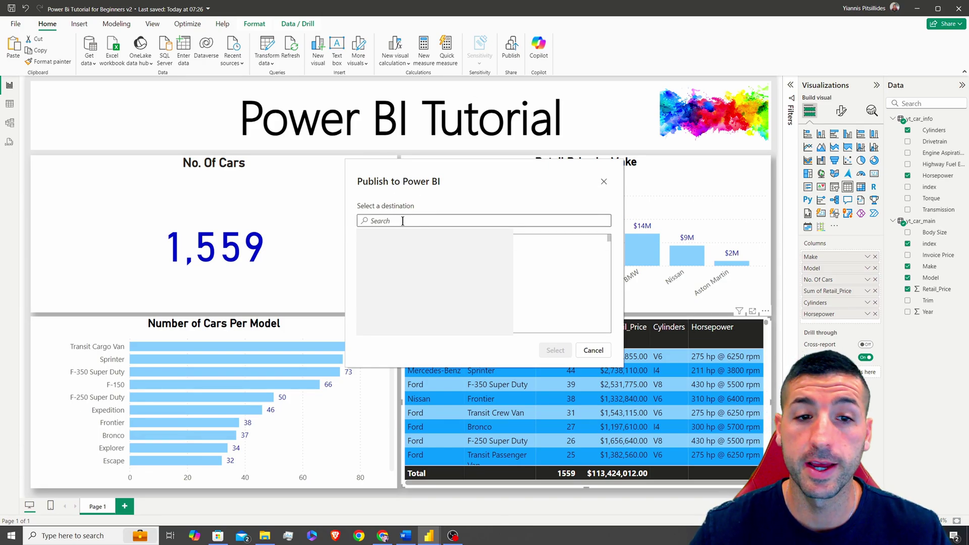
type("test")
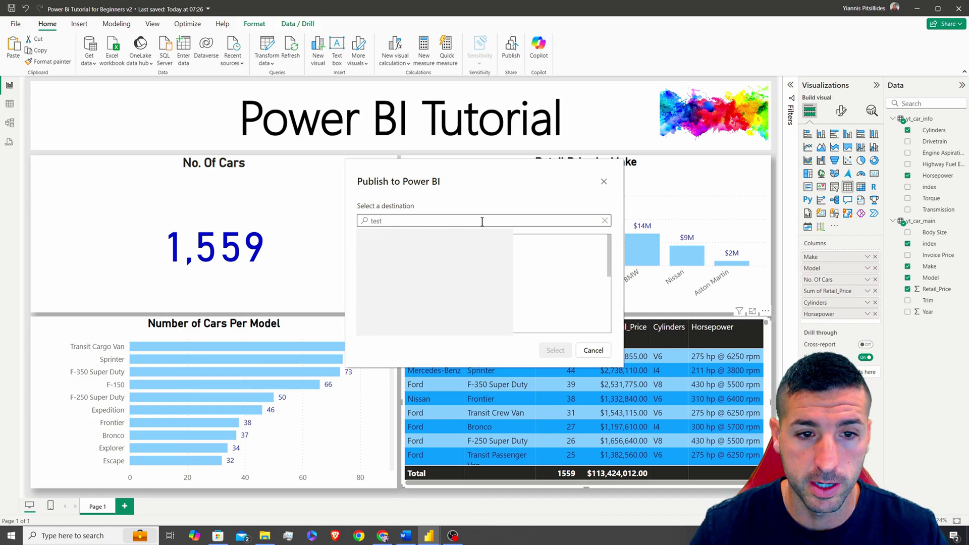
key("BackSpace")
key("BackSpace")
key("BackSpace")
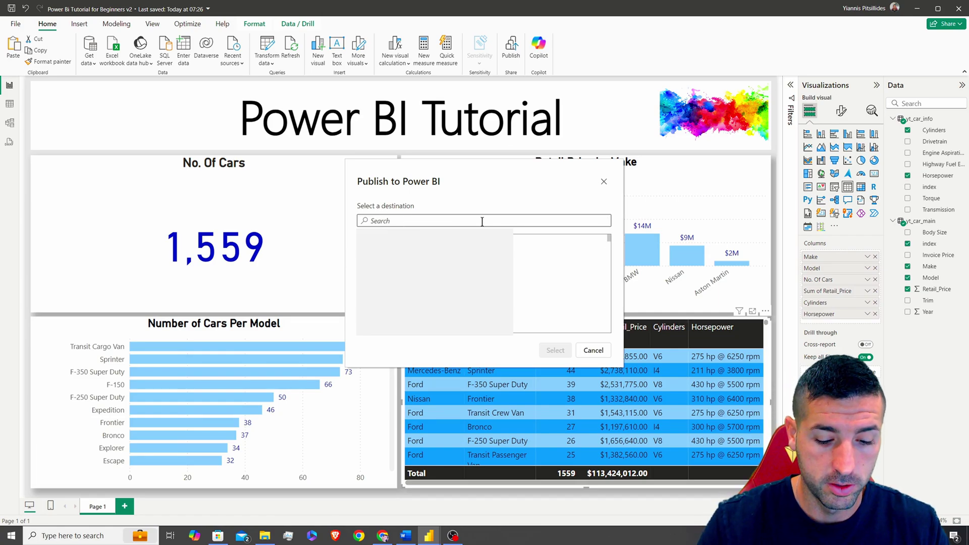
type("yian")
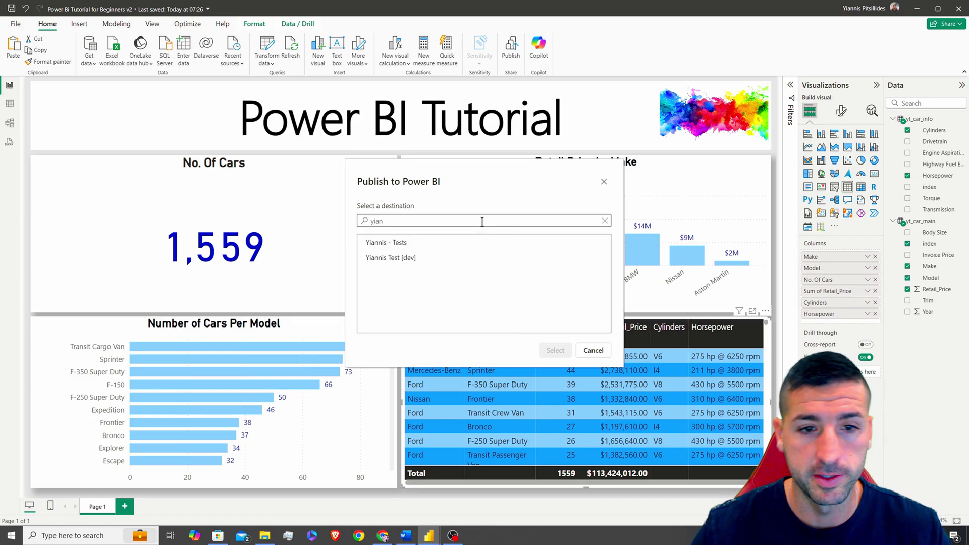
left_click(443, 259)
left_click(556, 350)
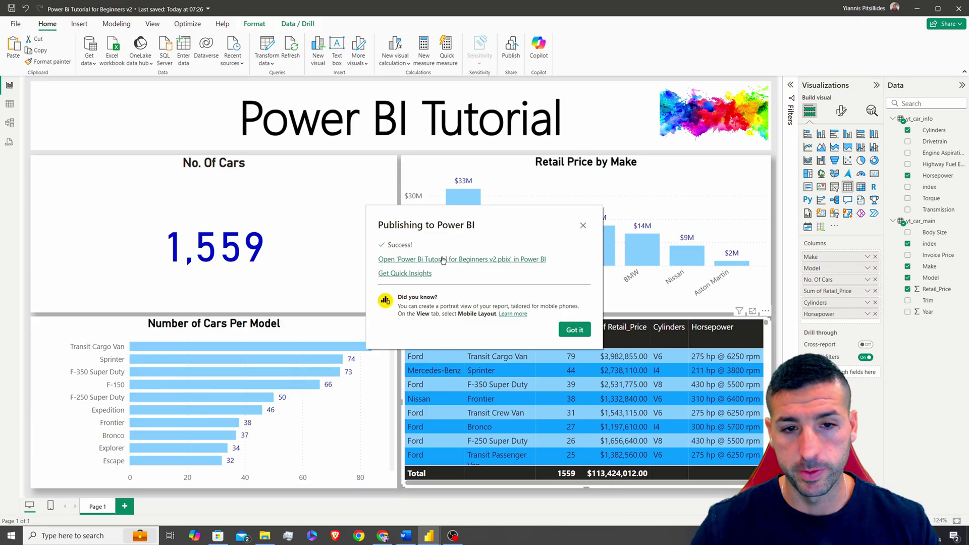
Open the published Power Bi Tutorial for Beginners v2 report in the Power BI service and go to the workspace that contains it.
left_click(441, 260)
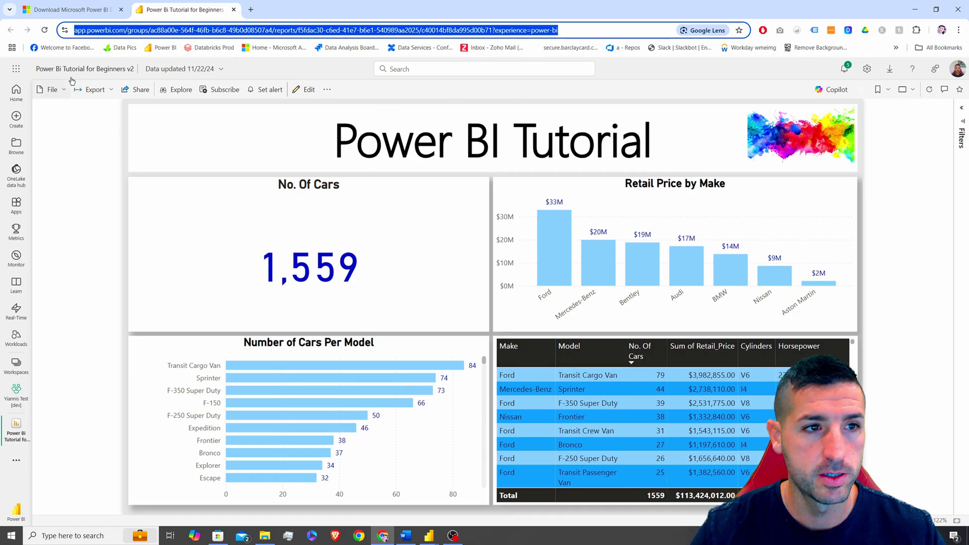
left_click(99, 72)
left_click(65, 137)
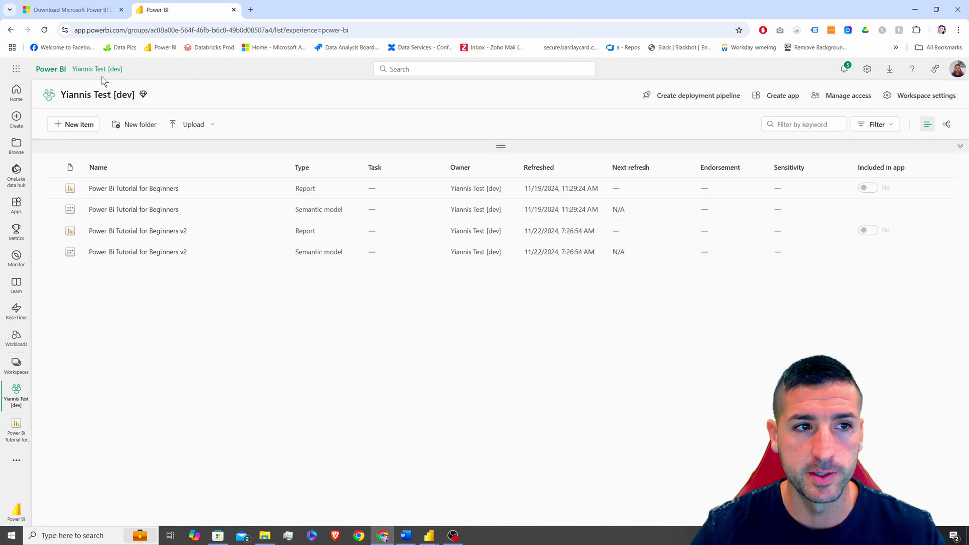
Create a workspace app with the description "a" and add the Power Bi Tutorial for Beginners v2 report as its content.
left_click(793, 100)
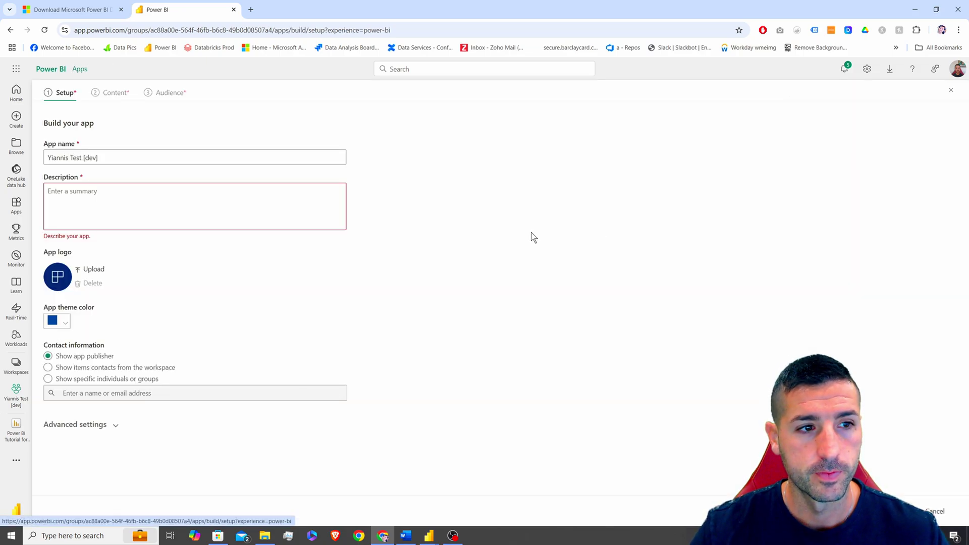
type("a")
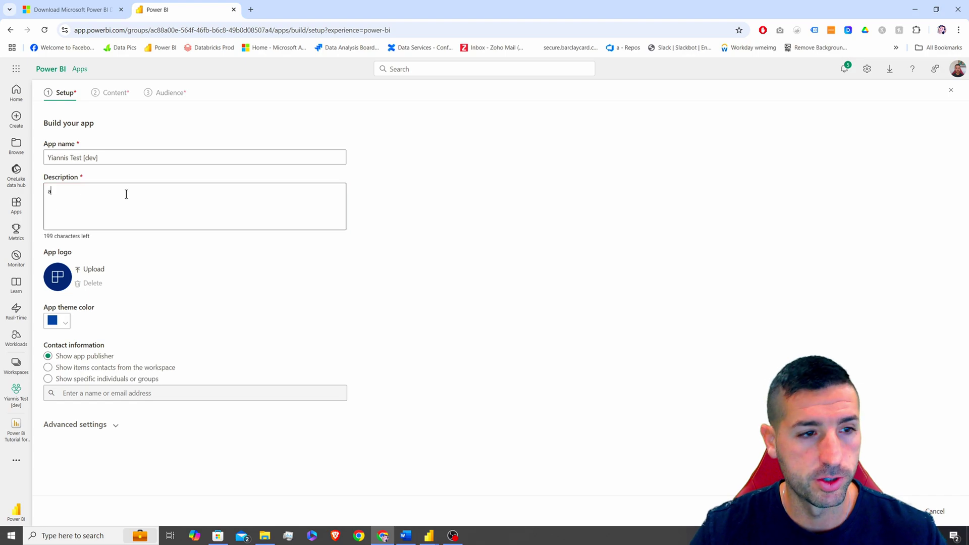
left_click(112, 96)
left_click(88, 162)
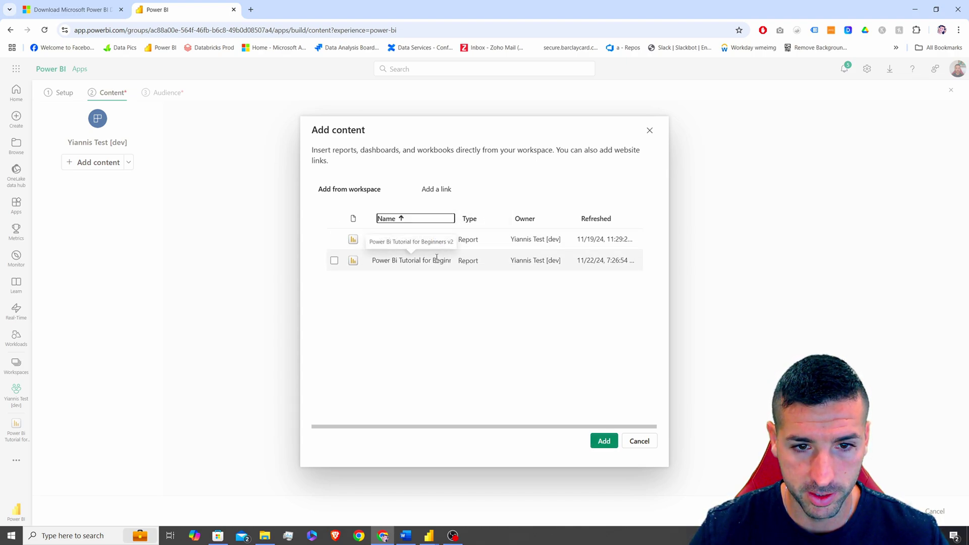
left_click(334, 261)
left_click(604, 441)
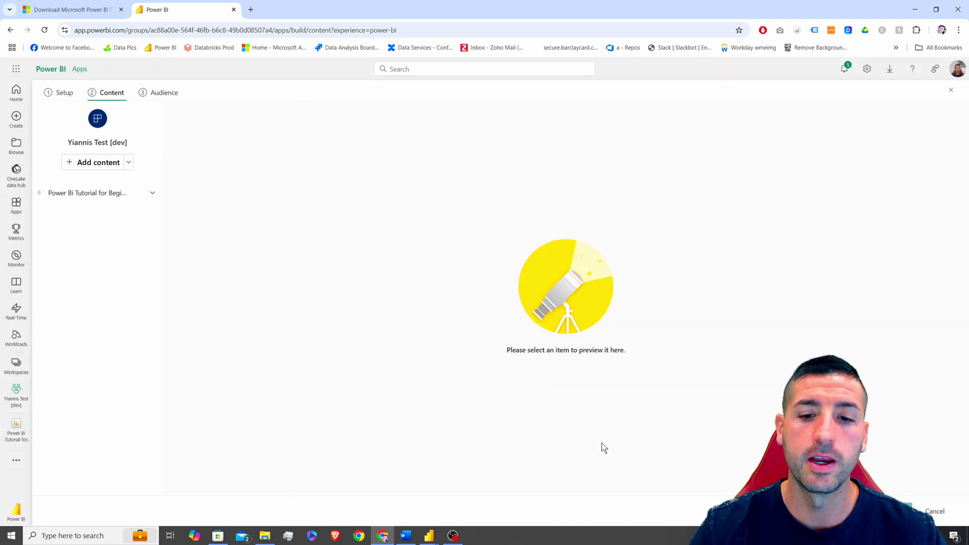
Publish the app with the audience access kept at Specific users or groups, and copy the app's sharing link.
left_click(175, 94)
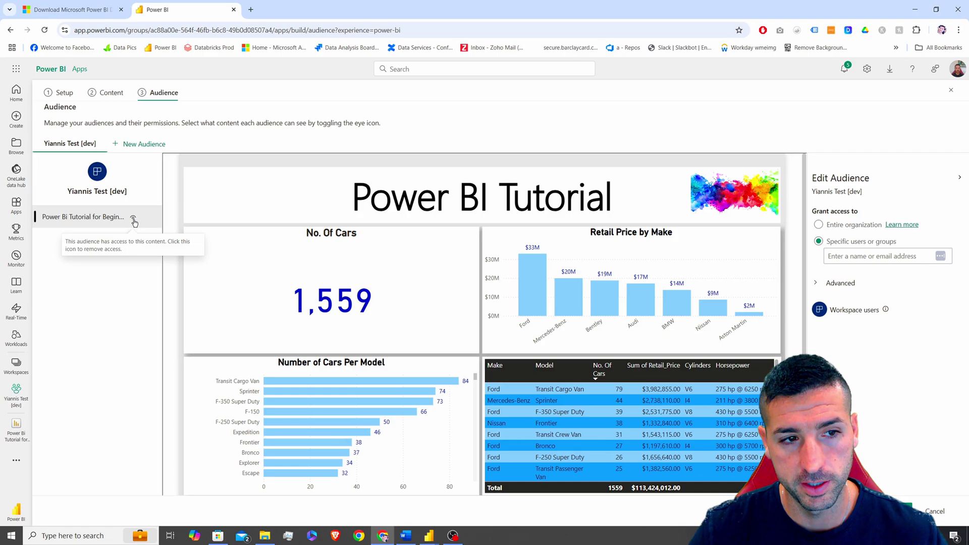
left_click(876, 261)
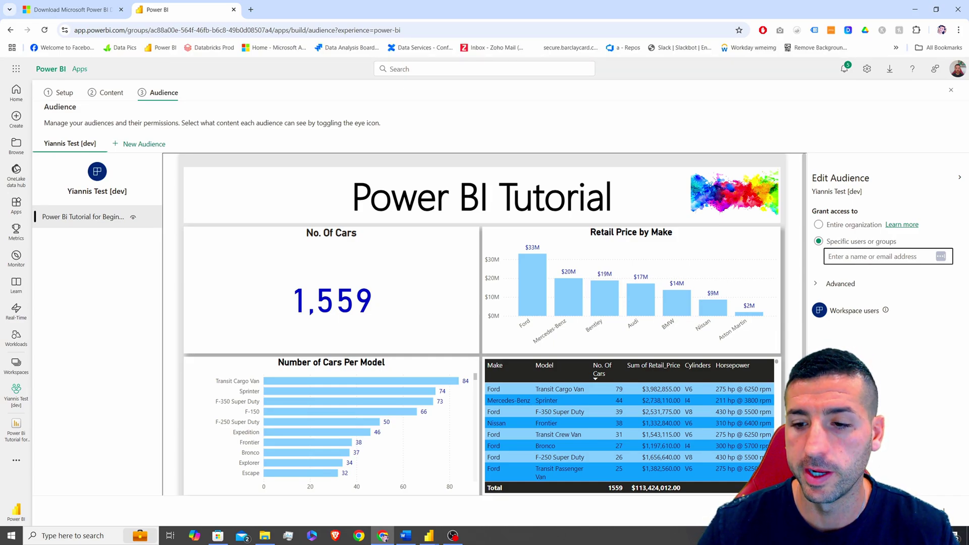
left_click(904, 511)
left_click(570, 319)
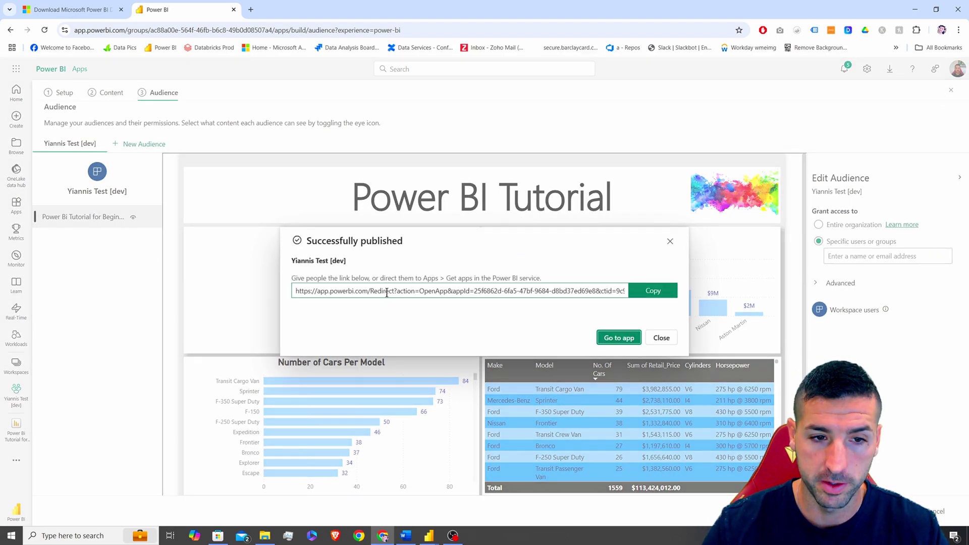
left_click_drag(297, 290, 639, 292)
left_click(640, 291)
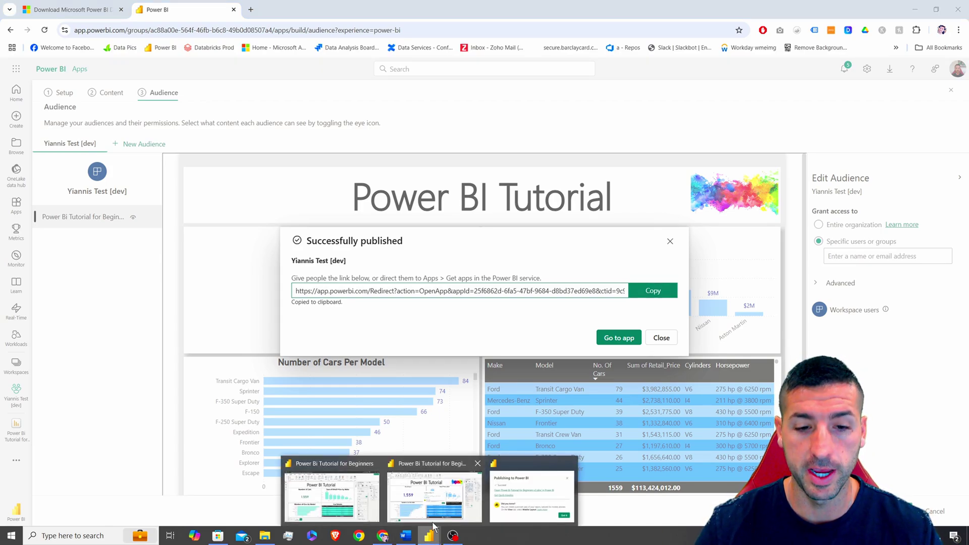
Switch back to the Power Bi Tutorial for Beginners v2 report in Power BI Desktop and dismiss the publishing dialog.
left_click(449, 484)
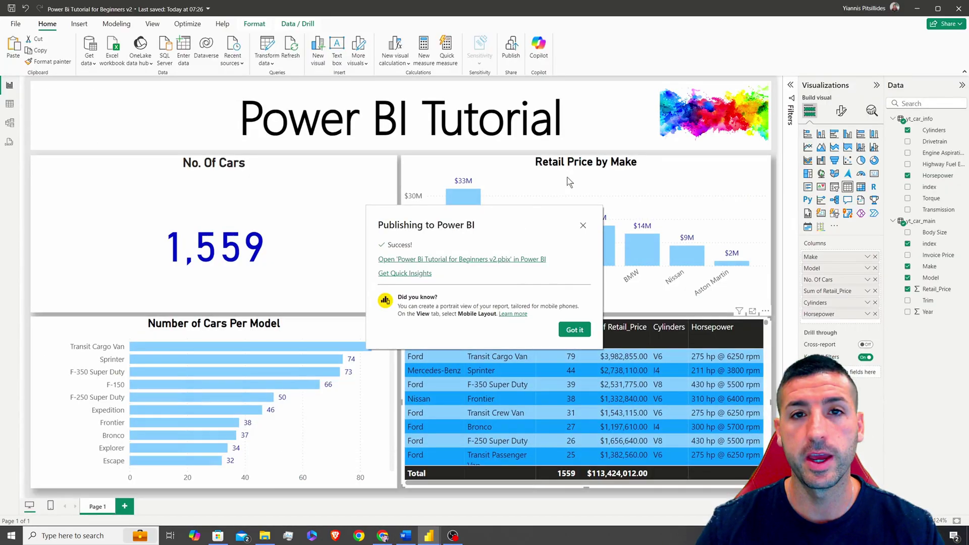
left_click(575, 329)
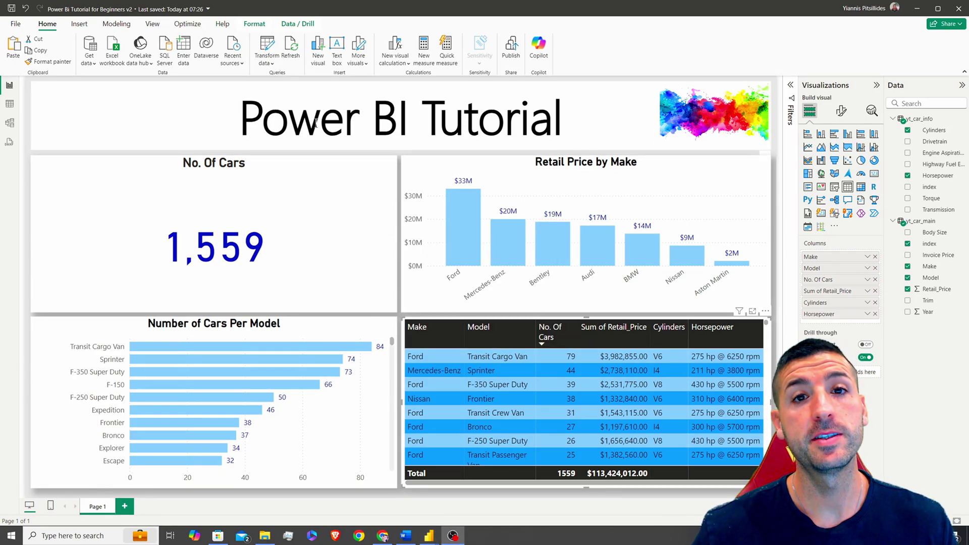